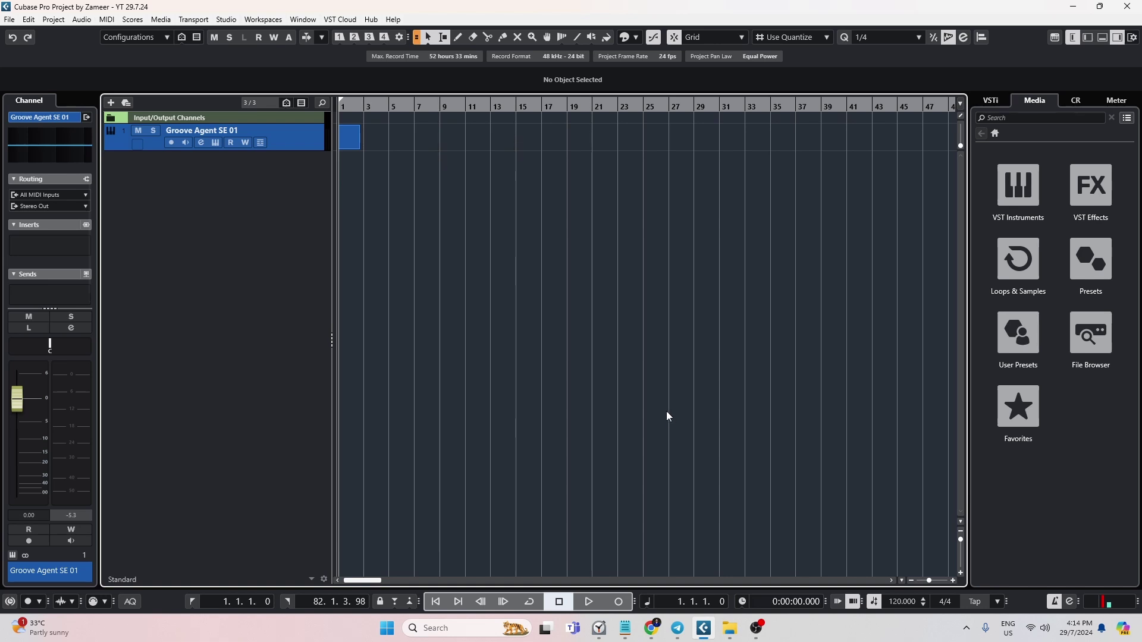
Browse the user VST Instrument Presets and show the rnb beat preset's folder in Explorer.
click(1018, 333)
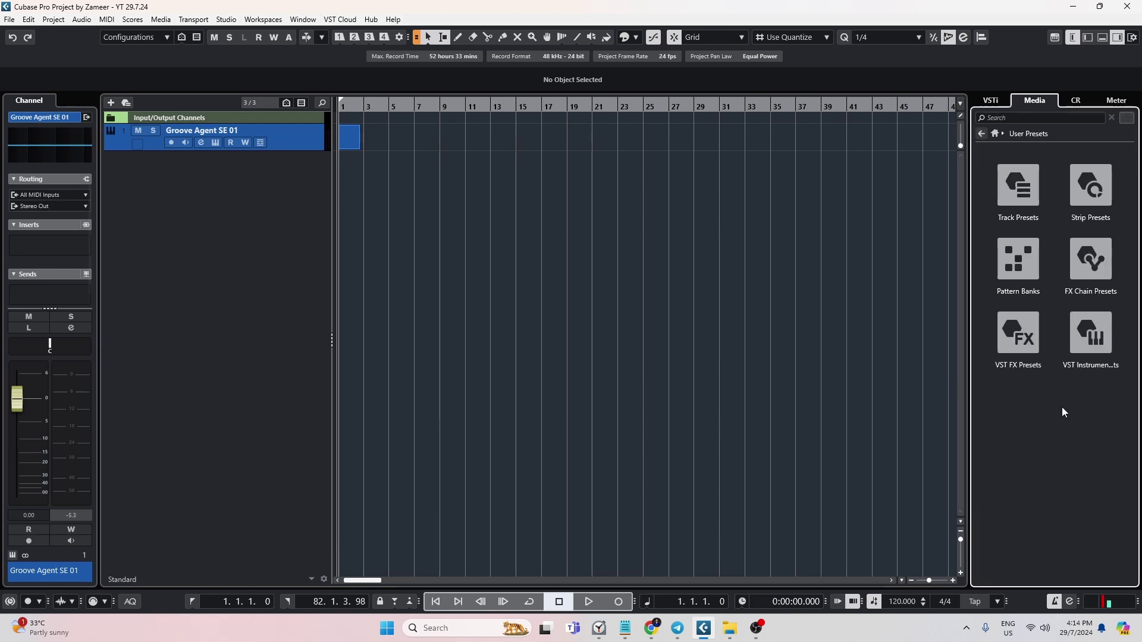
click(1090, 356)
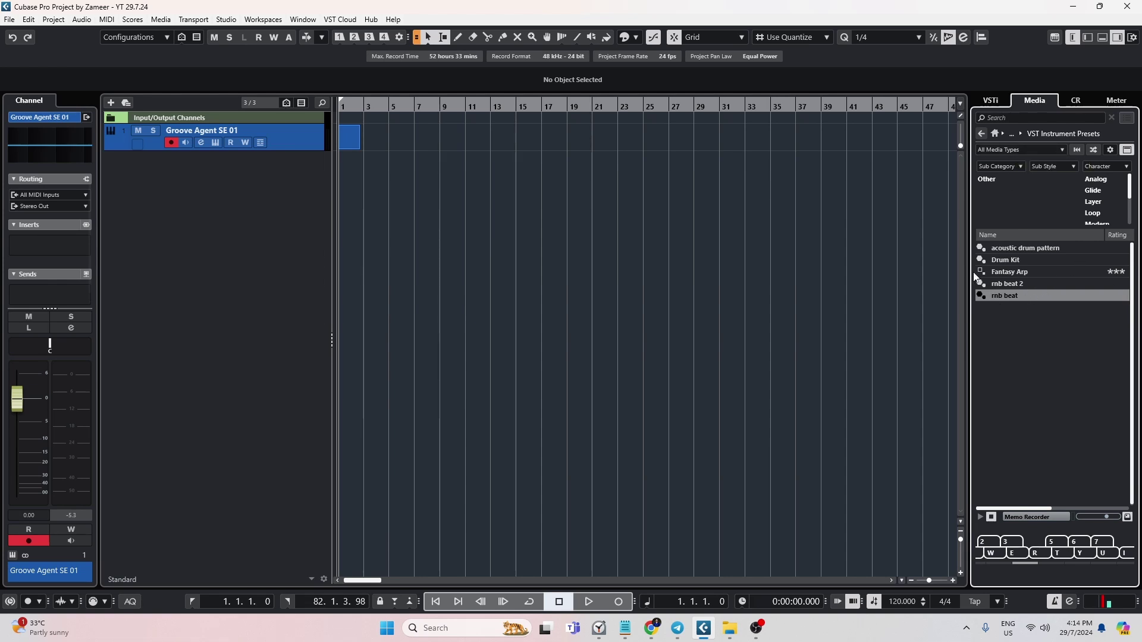
right_click(1003, 299)
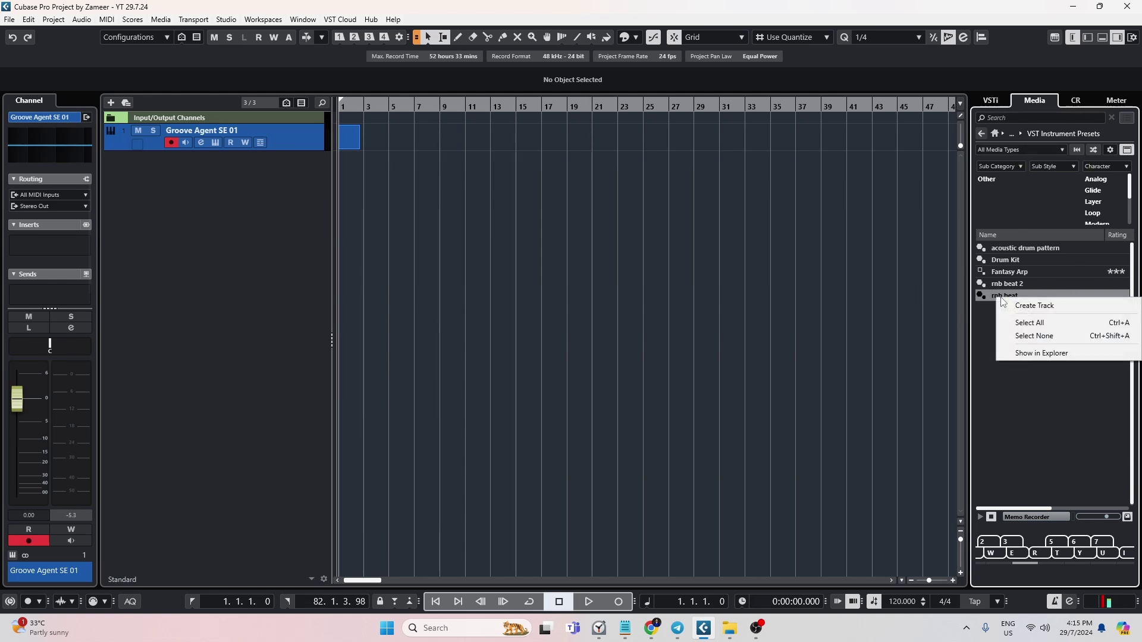
click(1040, 355)
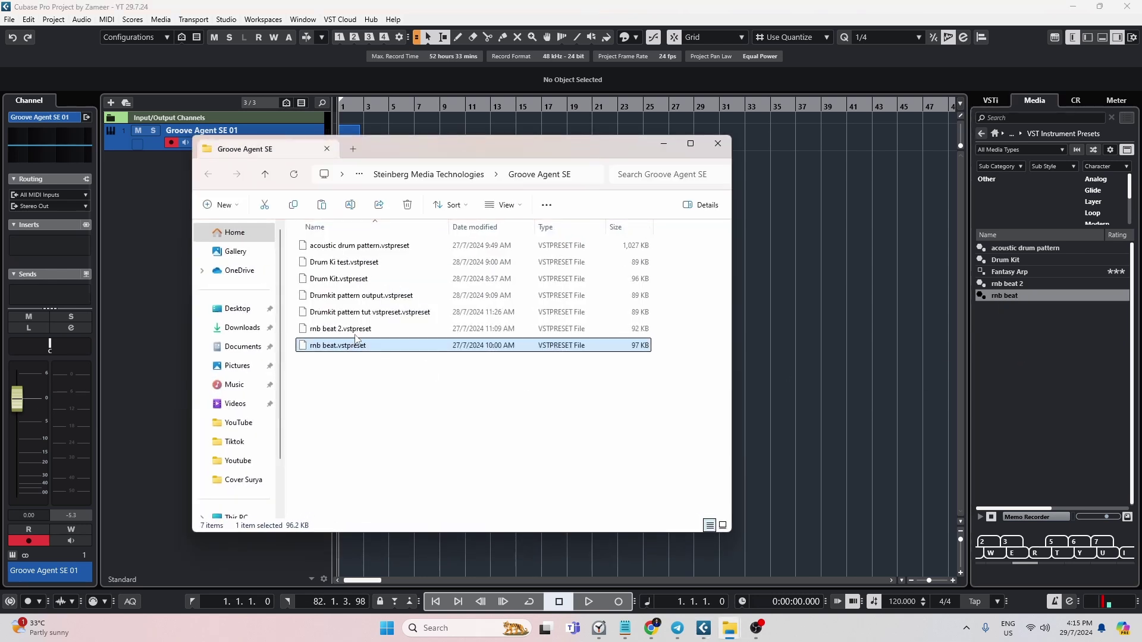
Transfer Drum Kit tutorial.vstpreset from the Telegram Desktop downloads folder into the Groove Agent SE presets folder.
drag(434, 148, 590, 155)
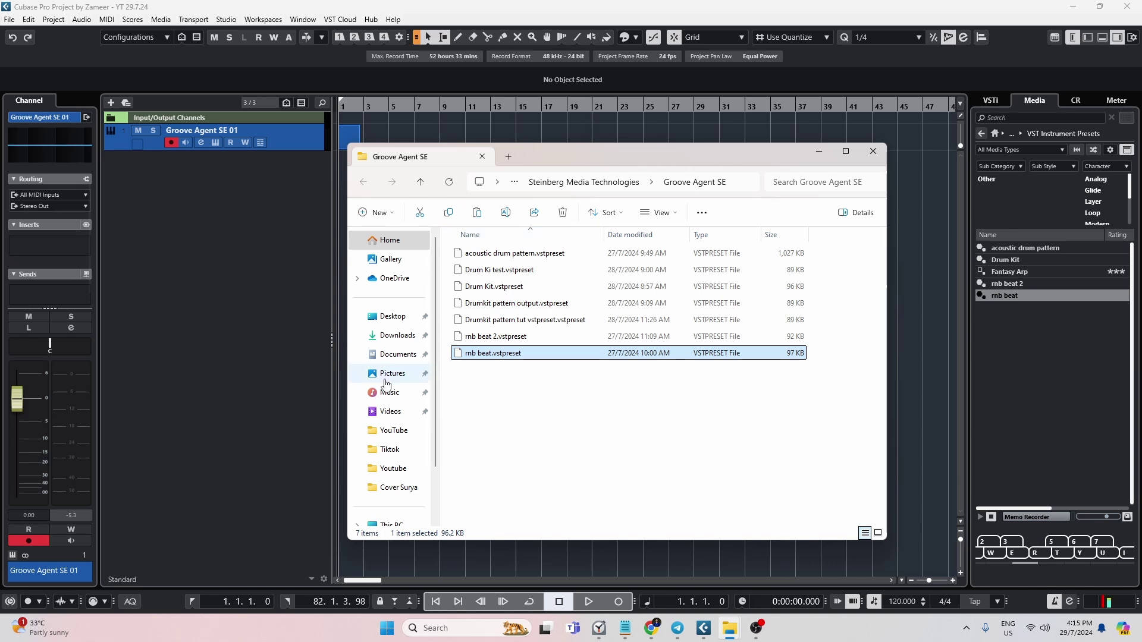
click(533, 395)
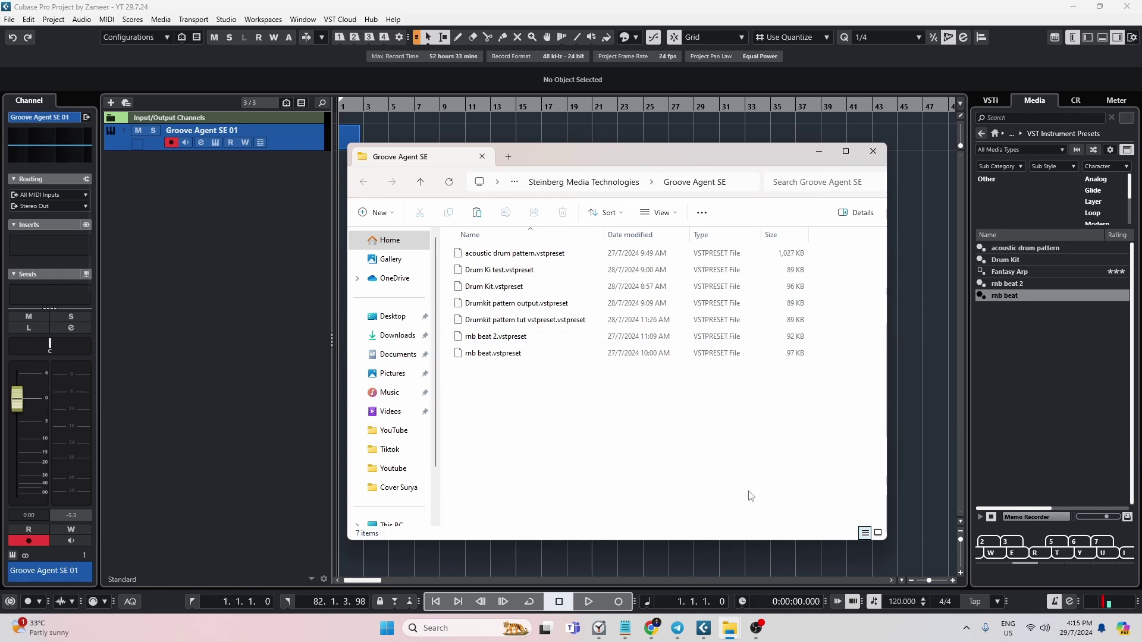
mouse_move(737, 631)
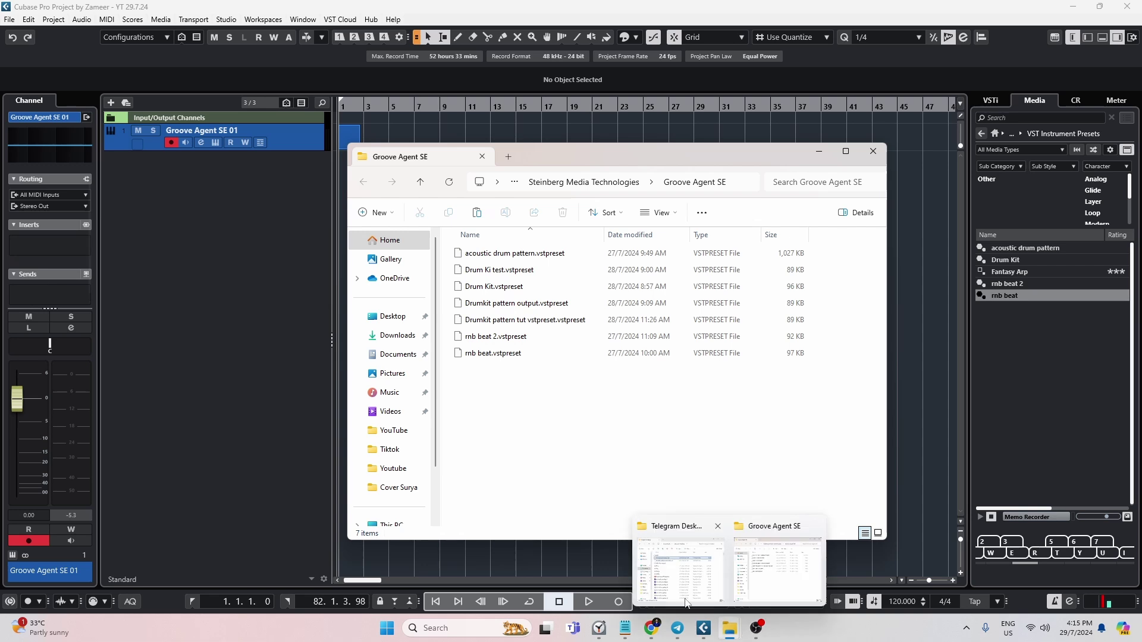
click(676, 565)
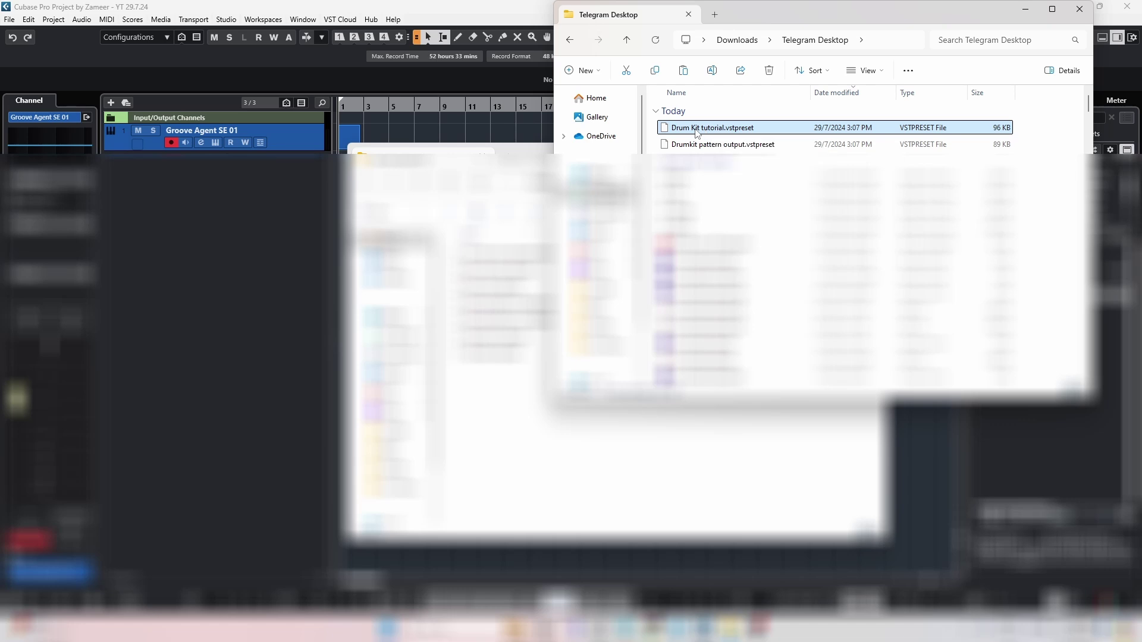
drag(696, 130, 523, 433)
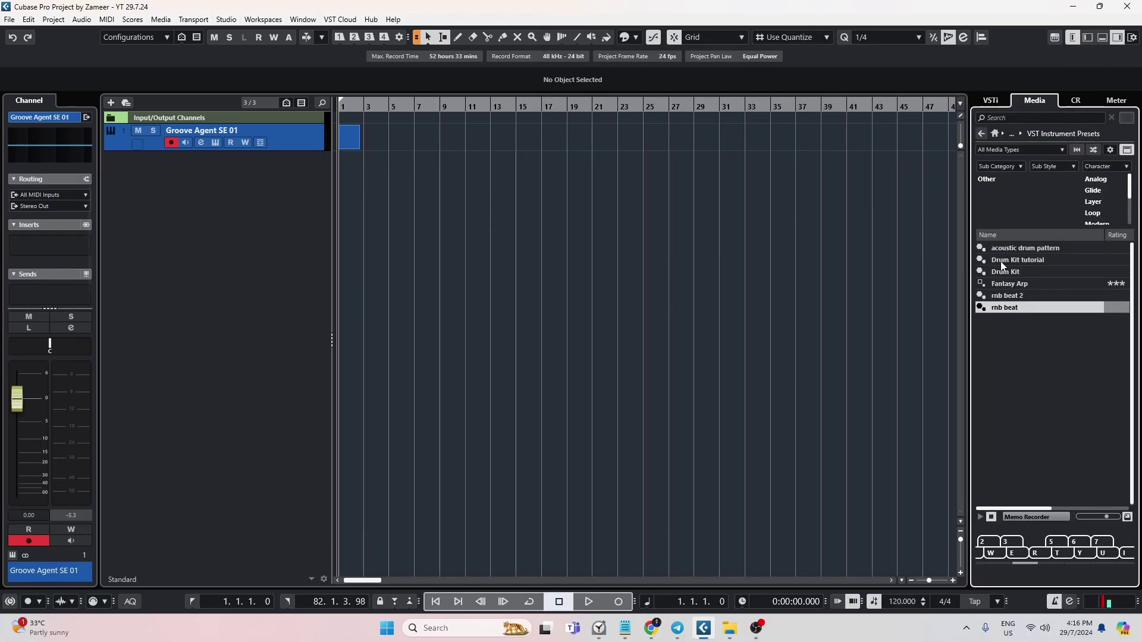
Load the Drum Kit tutorial preset in Groove Agent SE, dismiss the running sample search and reopen the missing samples finder.
click(1015, 262)
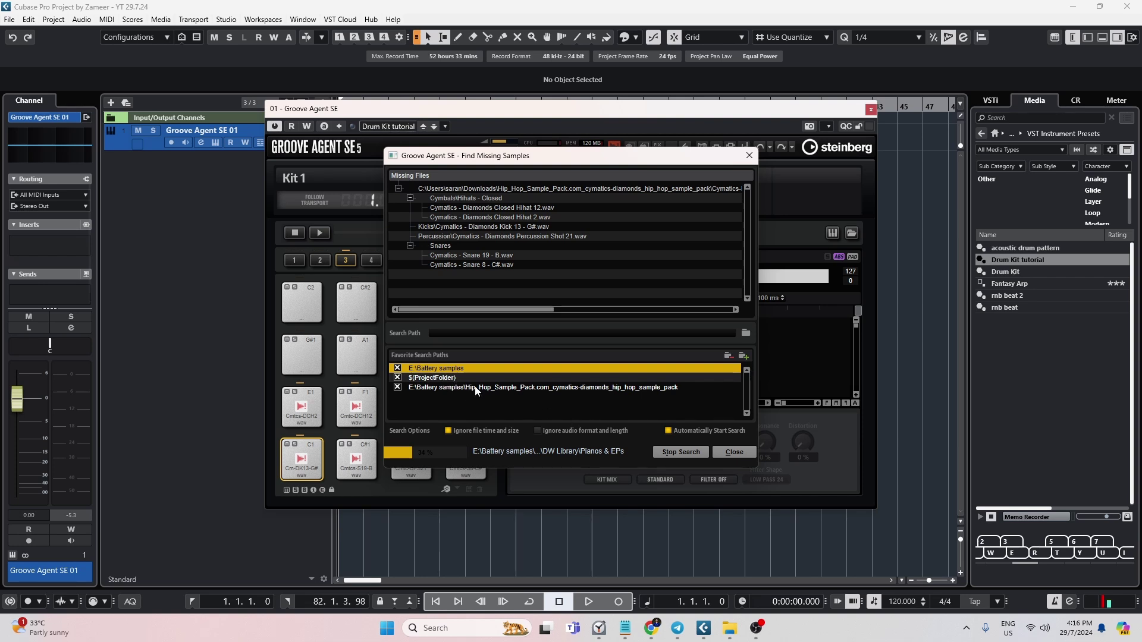
click(727, 453)
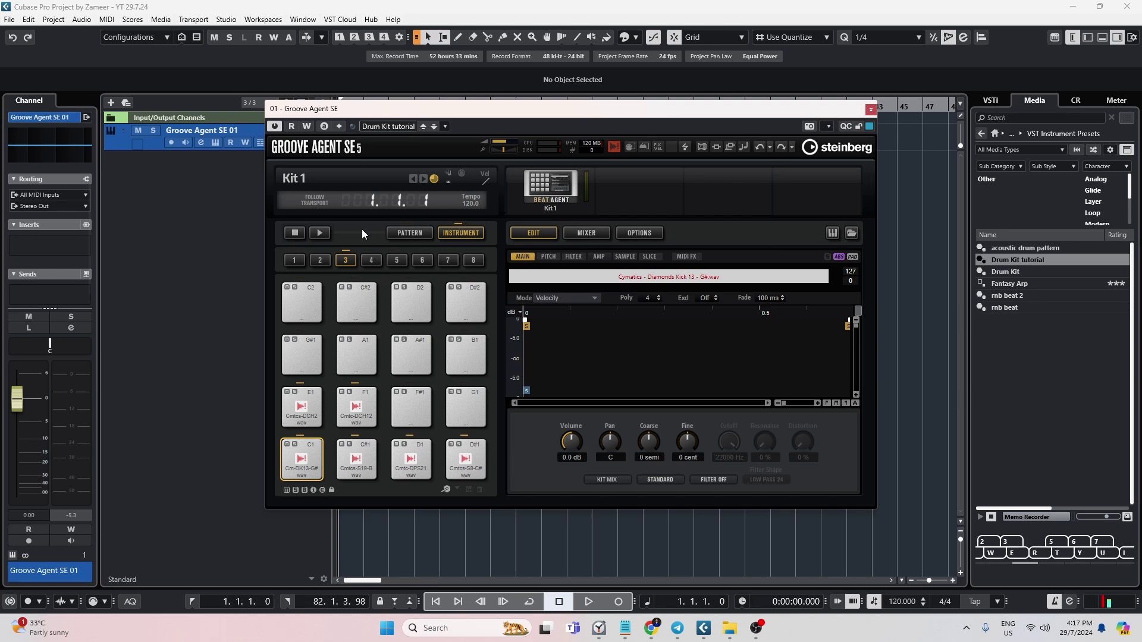
click(615, 150)
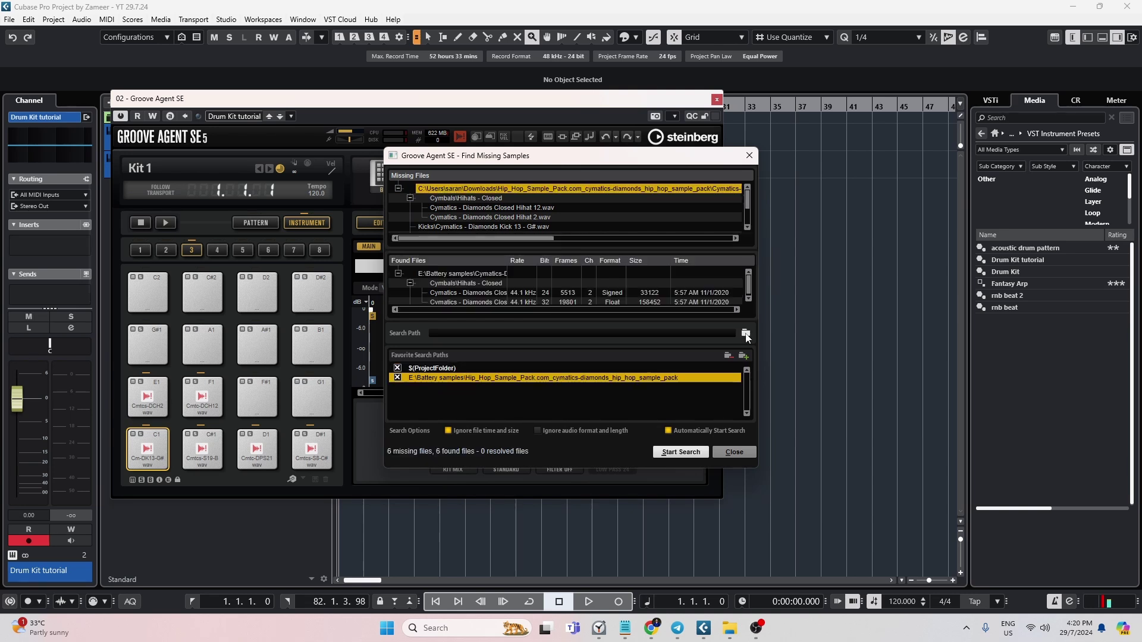
Add E:\Battery samples to the favorite search paths and start the search for the missing samples.
click(746, 333)
scroll(552, 407, down, 3)
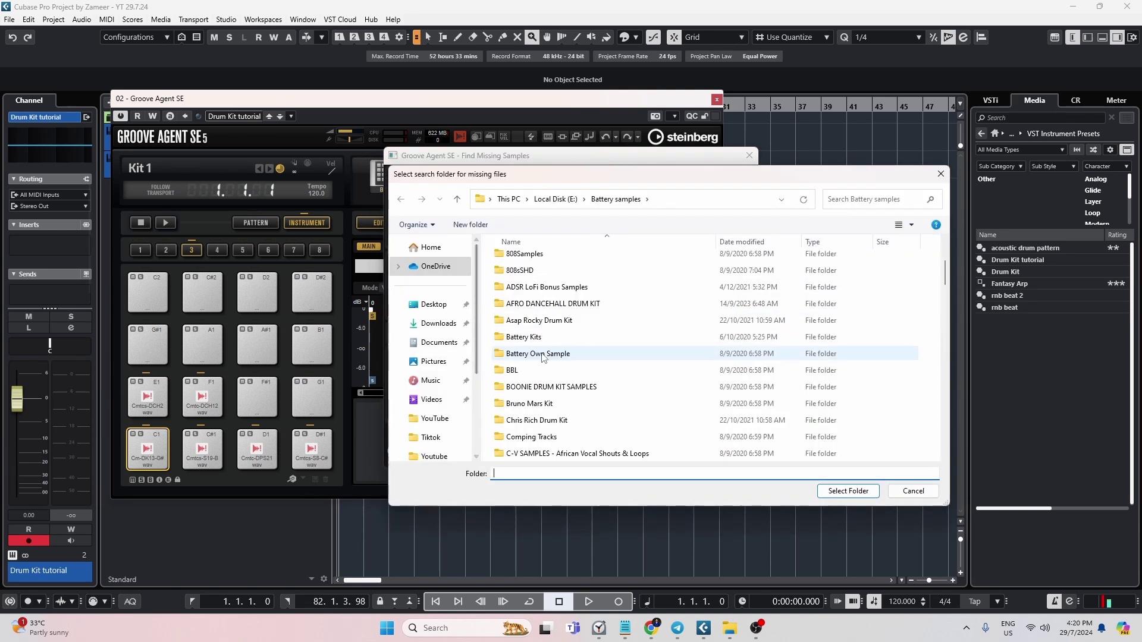
scroll(553, 407, up, 3)
scroll(553, 407, down, 4)
scroll(553, 407, down, 10)
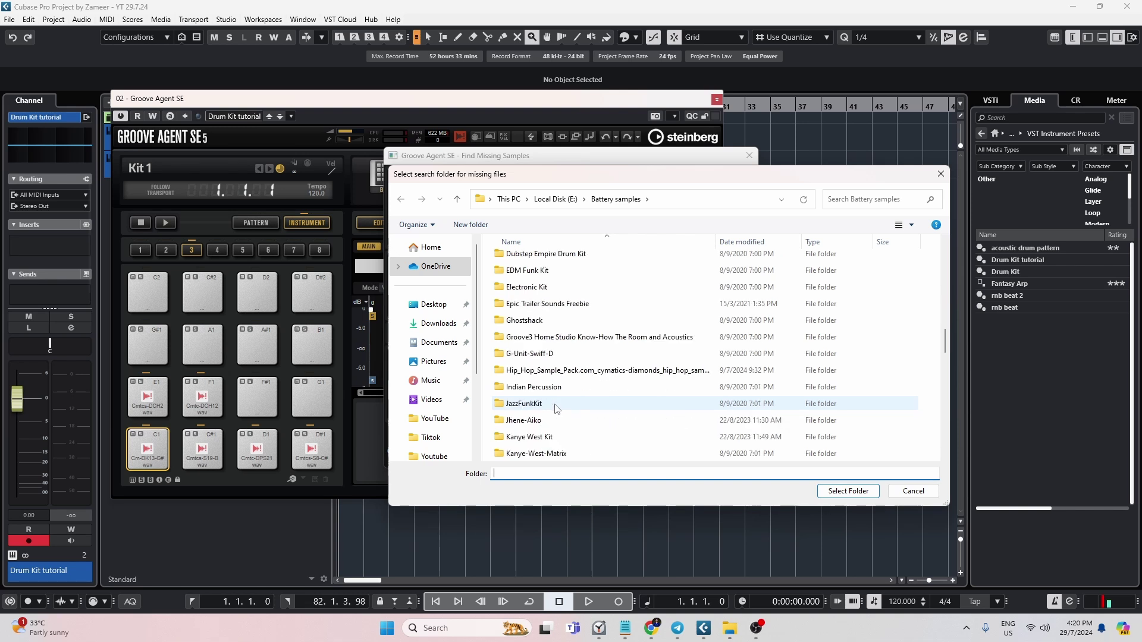
scroll(556, 409, up, 8)
scroll(556, 410, up, 4)
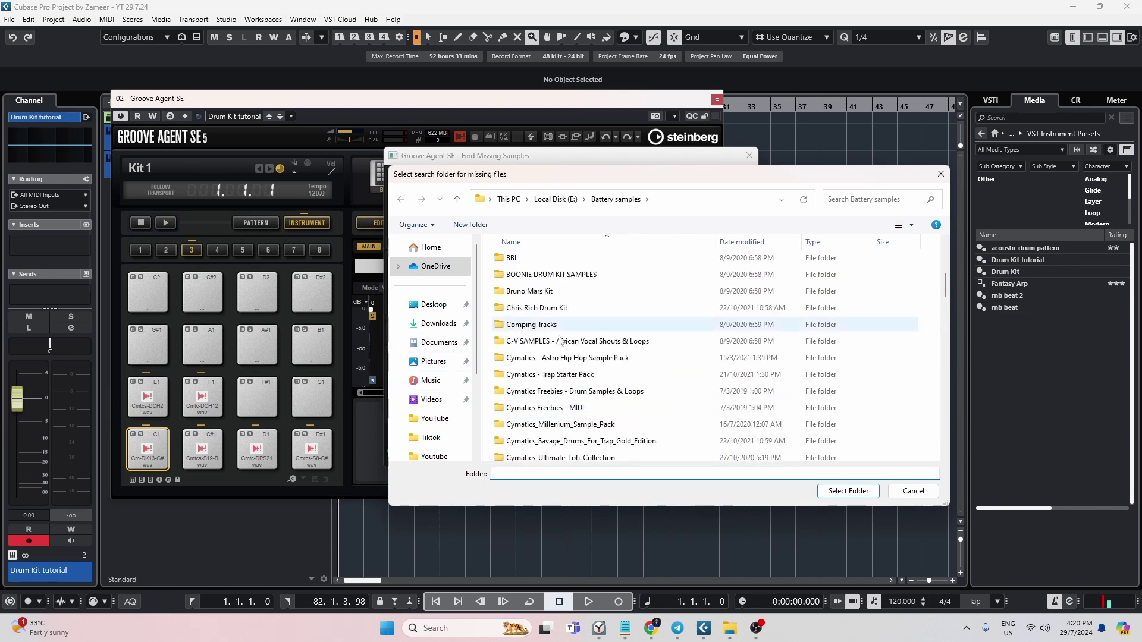
scroll(595, 315, up, 3)
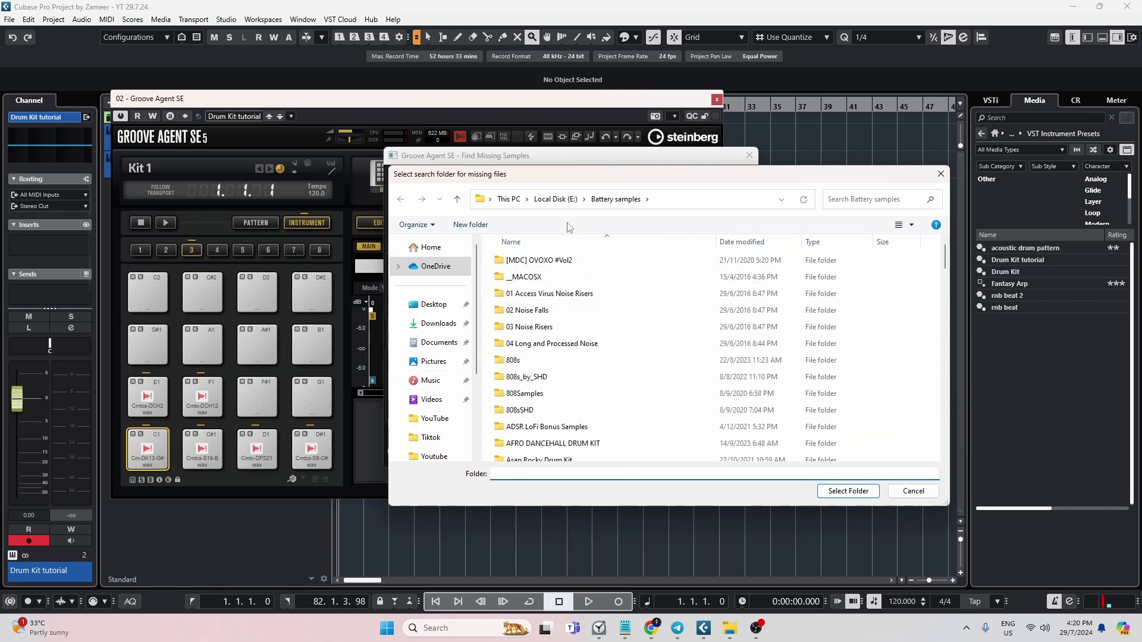
click(555, 198)
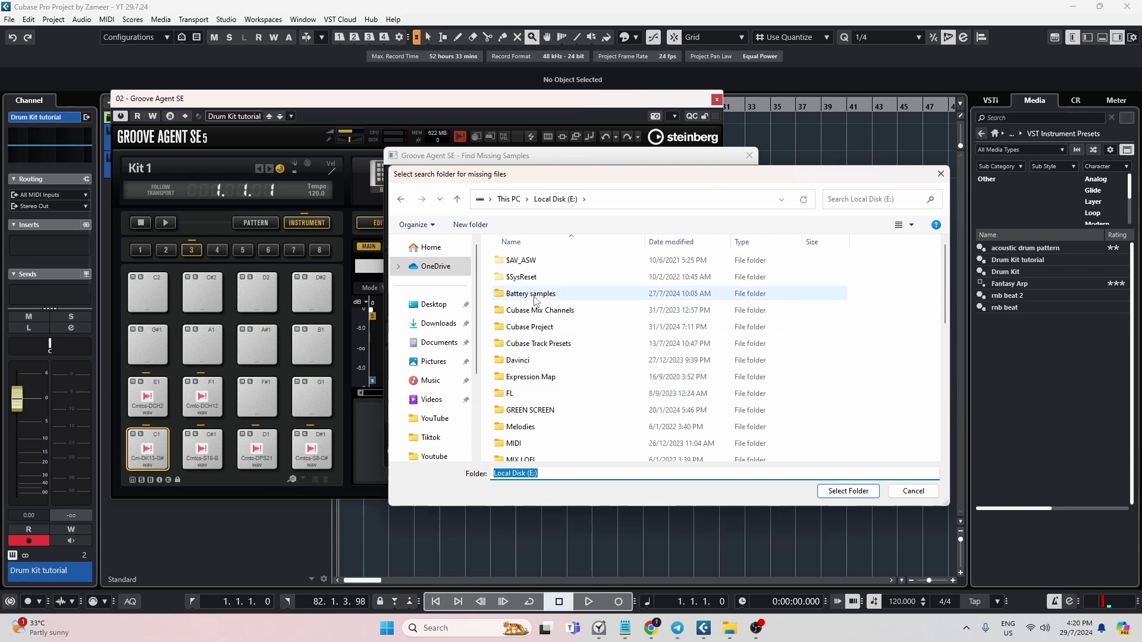
click(504, 295)
click(818, 489)
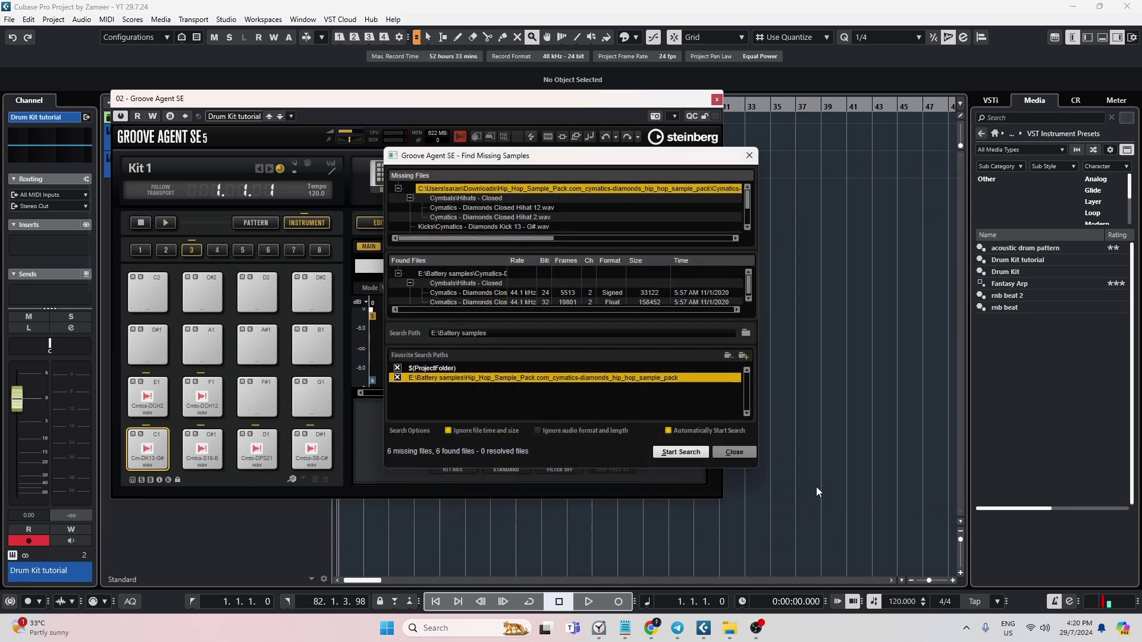
click(743, 355)
click(682, 451)
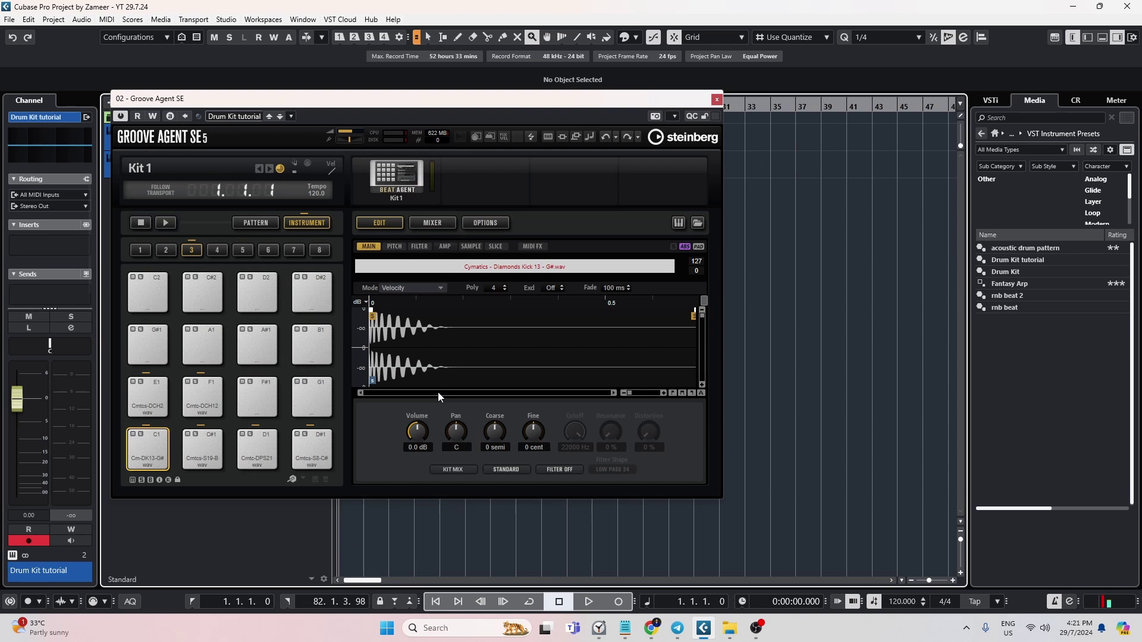
Audition the kick on pad C1 and the snare on pad D#1, and check the kit's pattern pads.
click(162, 455)
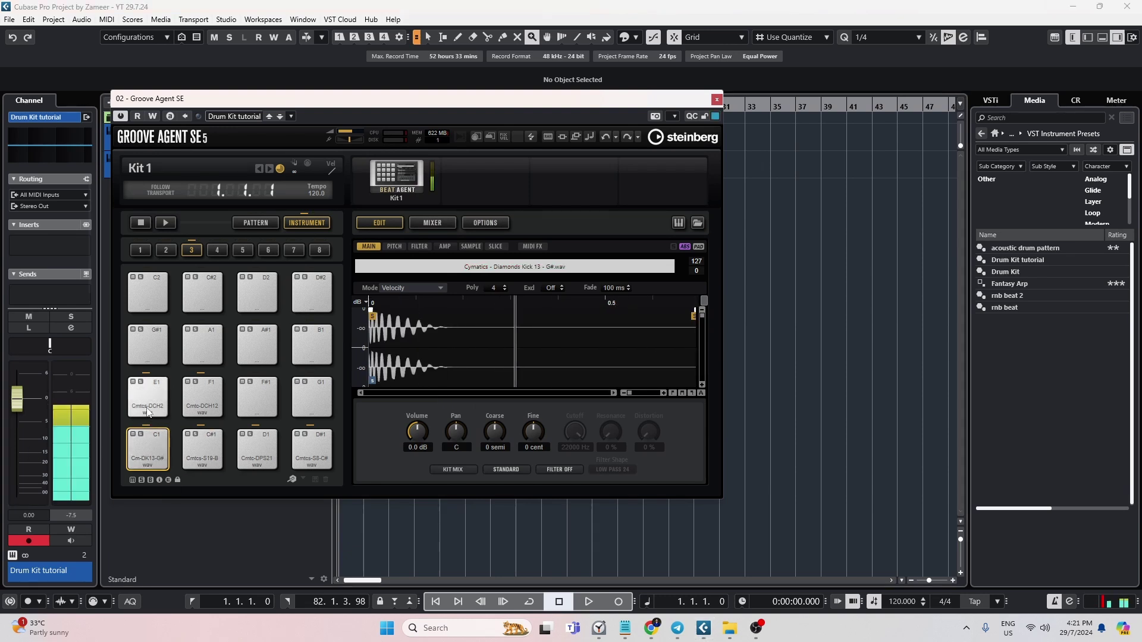
click(300, 453)
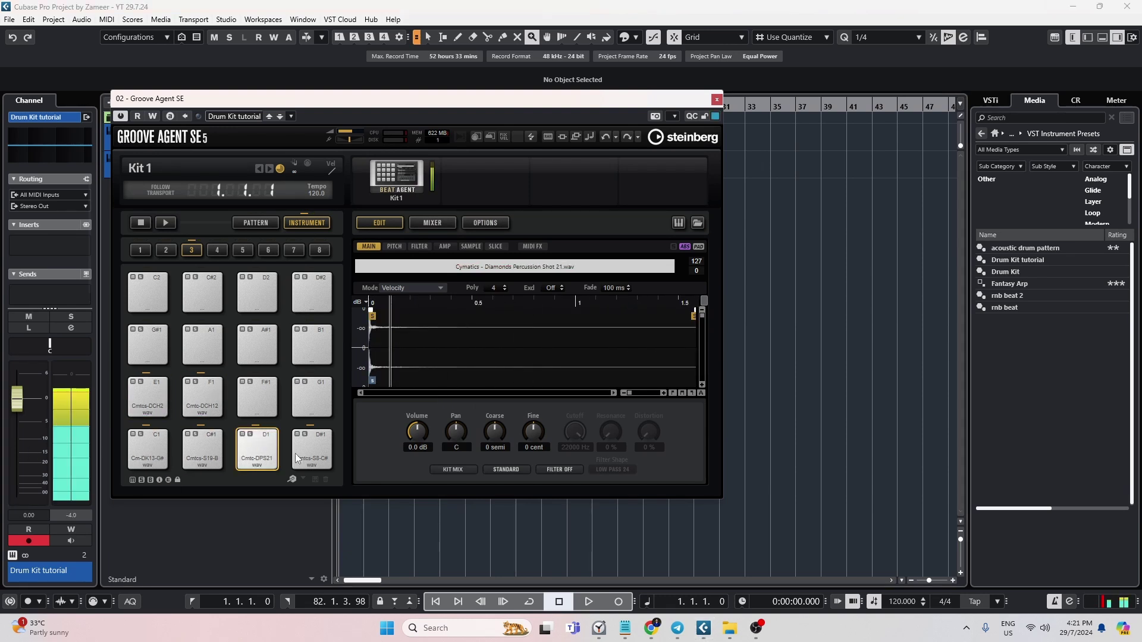
click(238, 226)
click(307, 222)
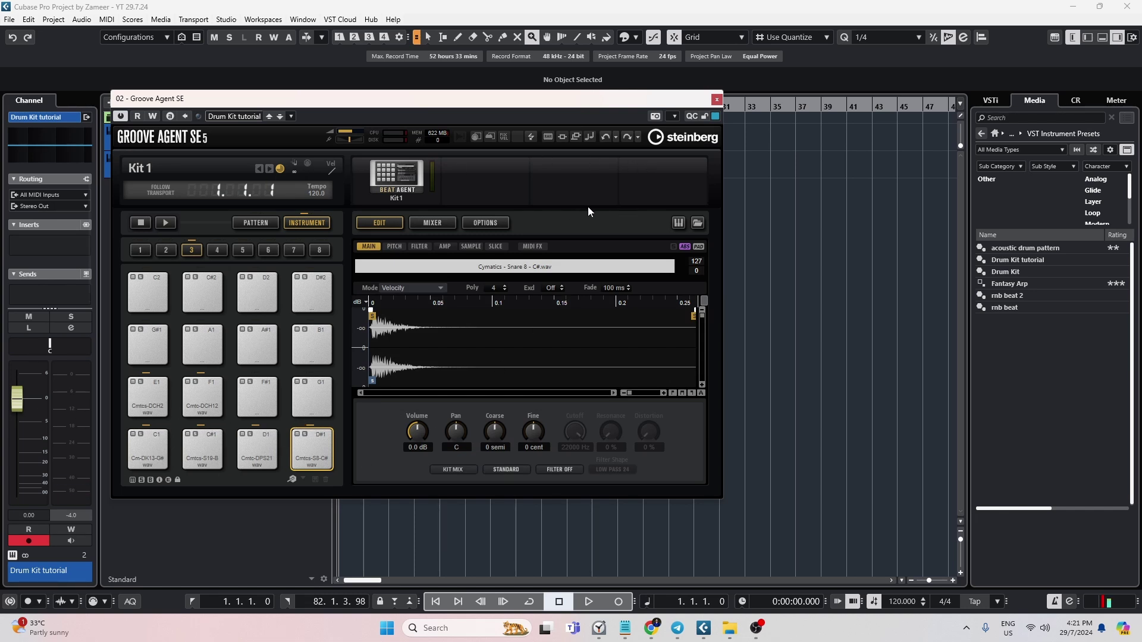
Show the user kit "Drumkit pattern v output" in its Explorer folder, and close the folder window after viewing it.
click(394, 202)
click(812, 187)
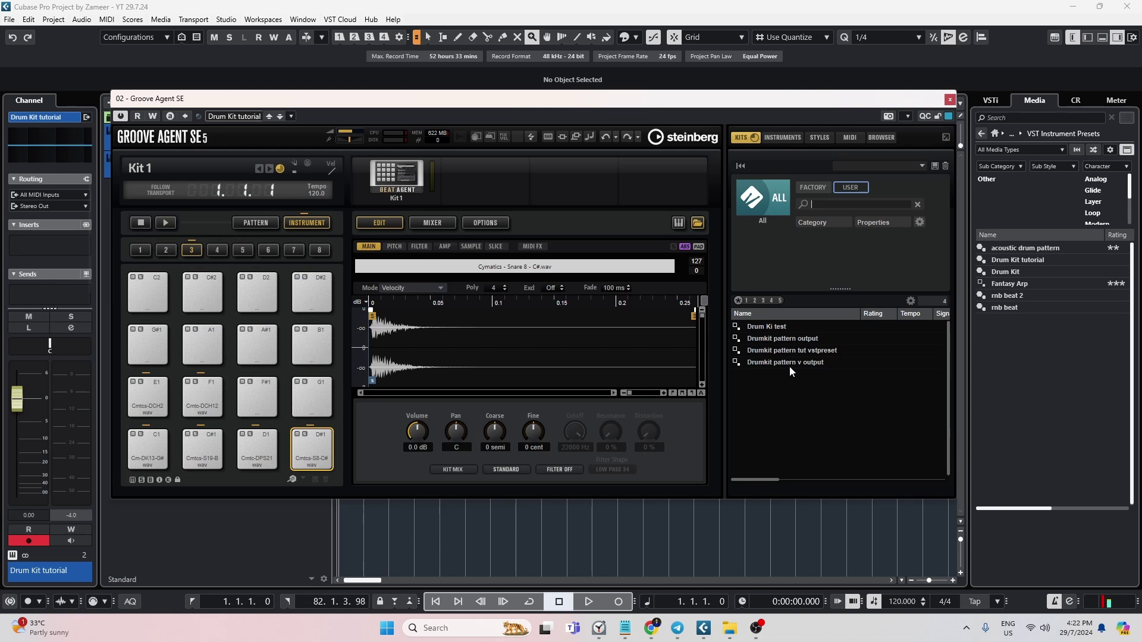
right_click(791, 368)
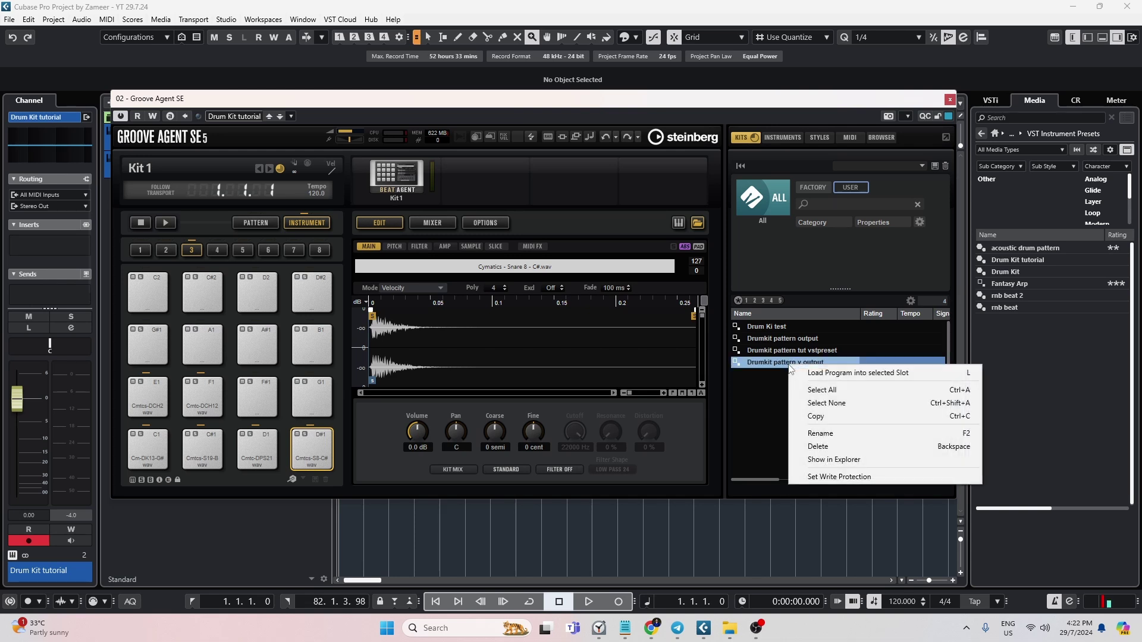
click(836, 462)
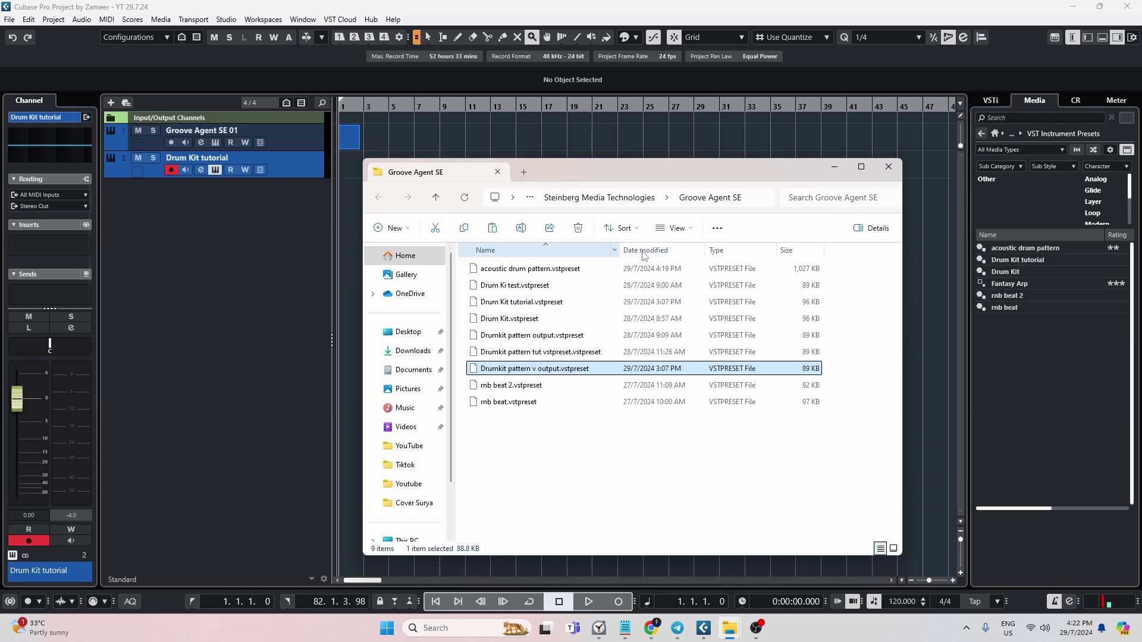
click(581, 495)
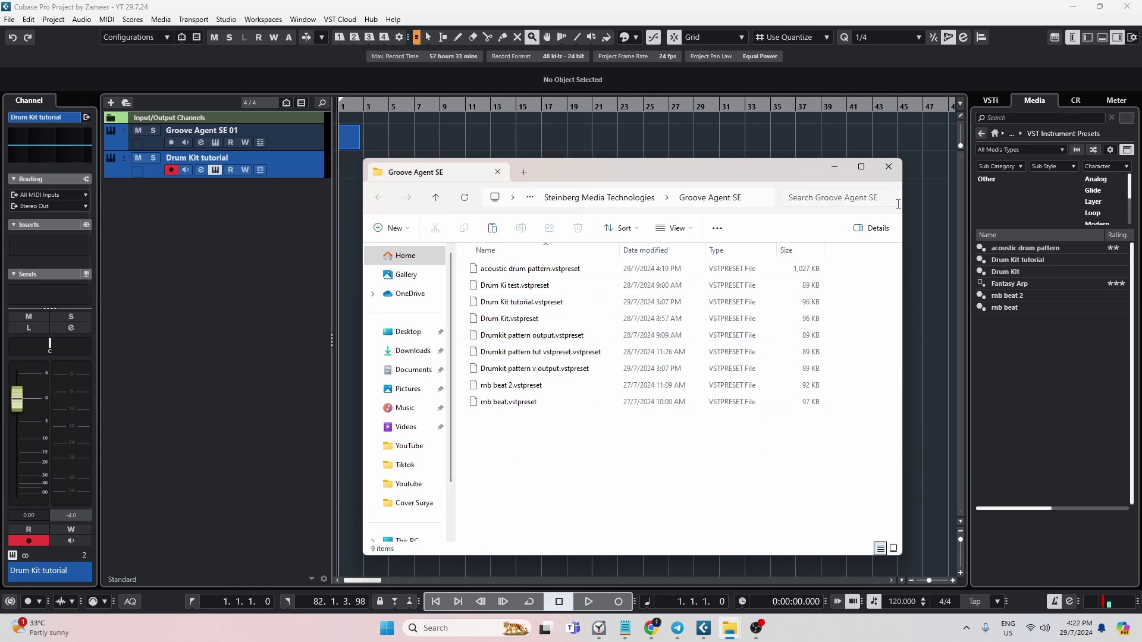
click(892, 169)
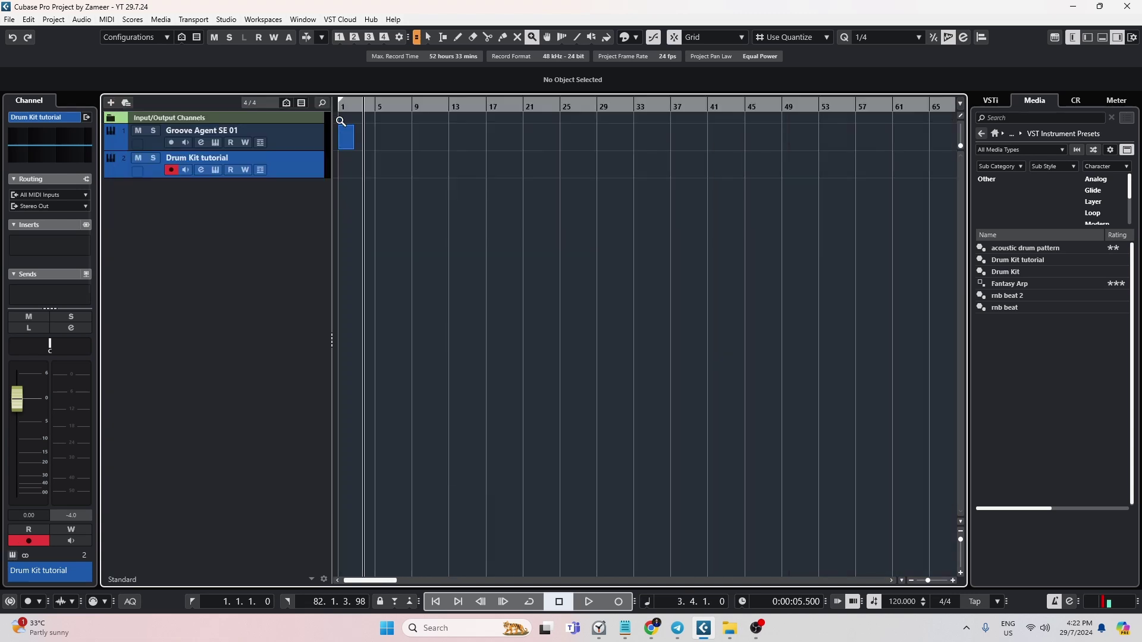
Deselect the MIDI part and open the instrument editor of the Drum Kit tutorial track.
drag(341, 104, 325, 149)
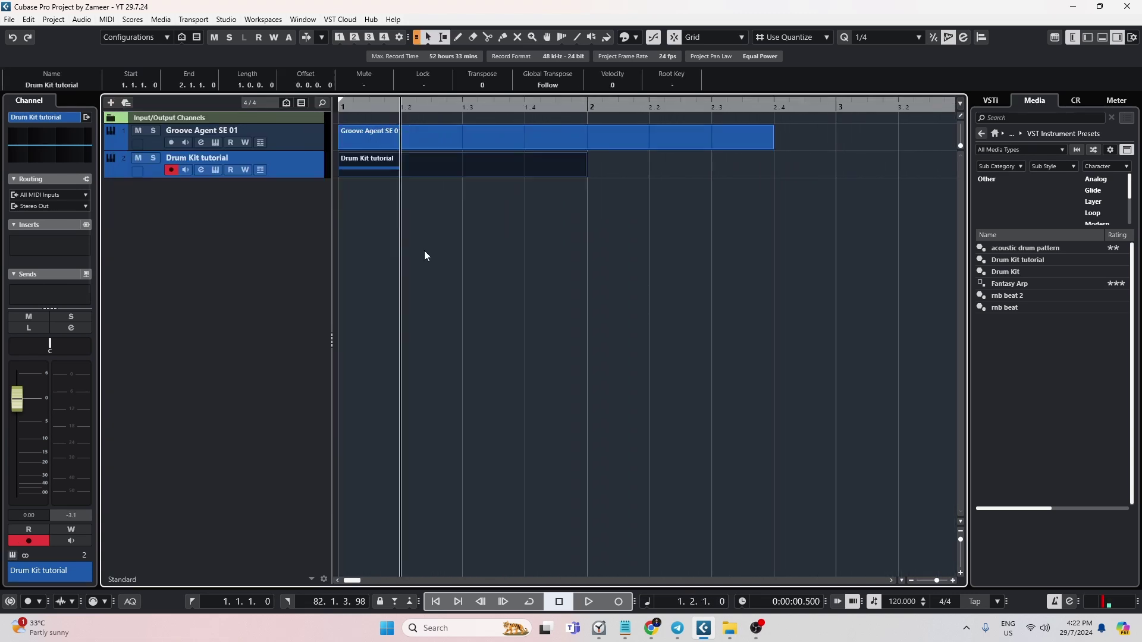
click(424, 256)
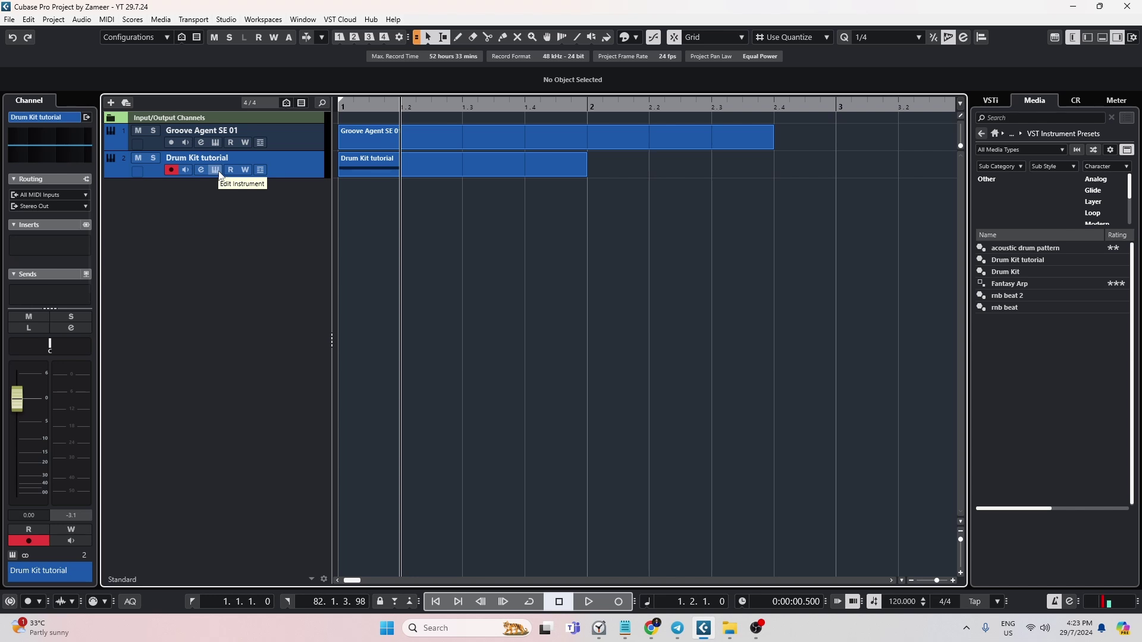
click(216, 170)
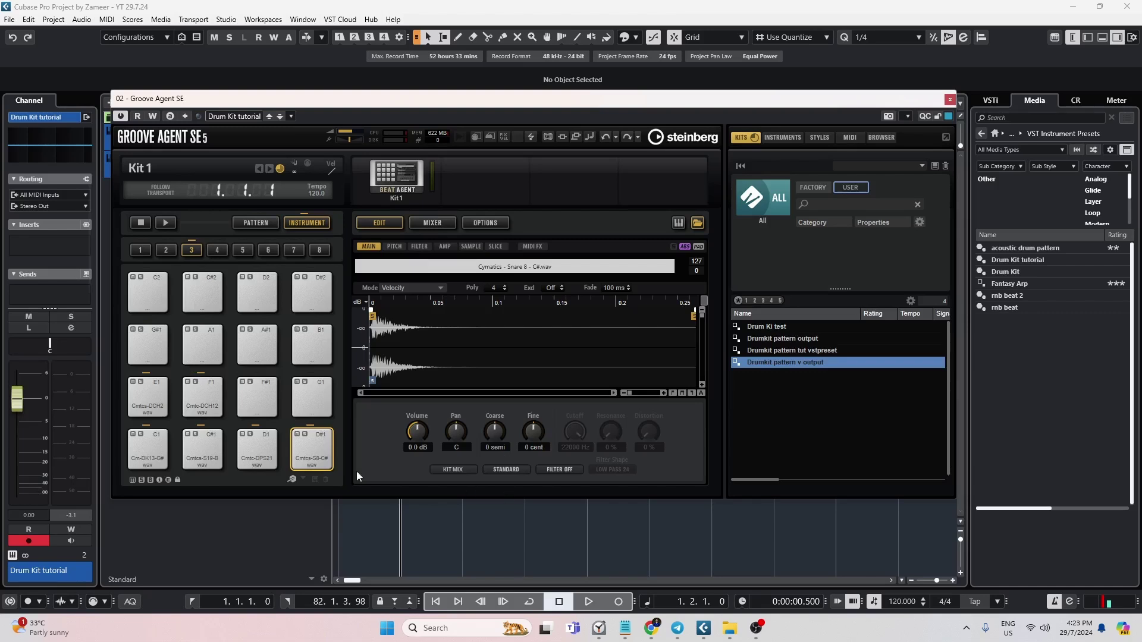
Audition the closed hi-hat on pad E1, copy it to pad F#1 and play the copy.
click(144, 401)
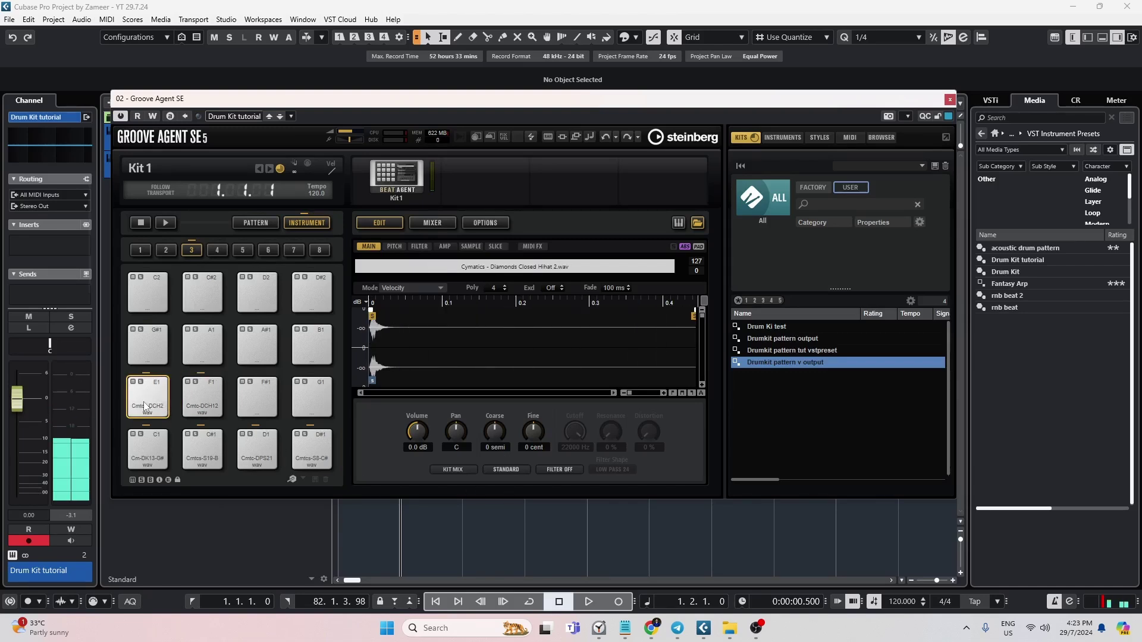
click(154, 412)
click(165, 415)
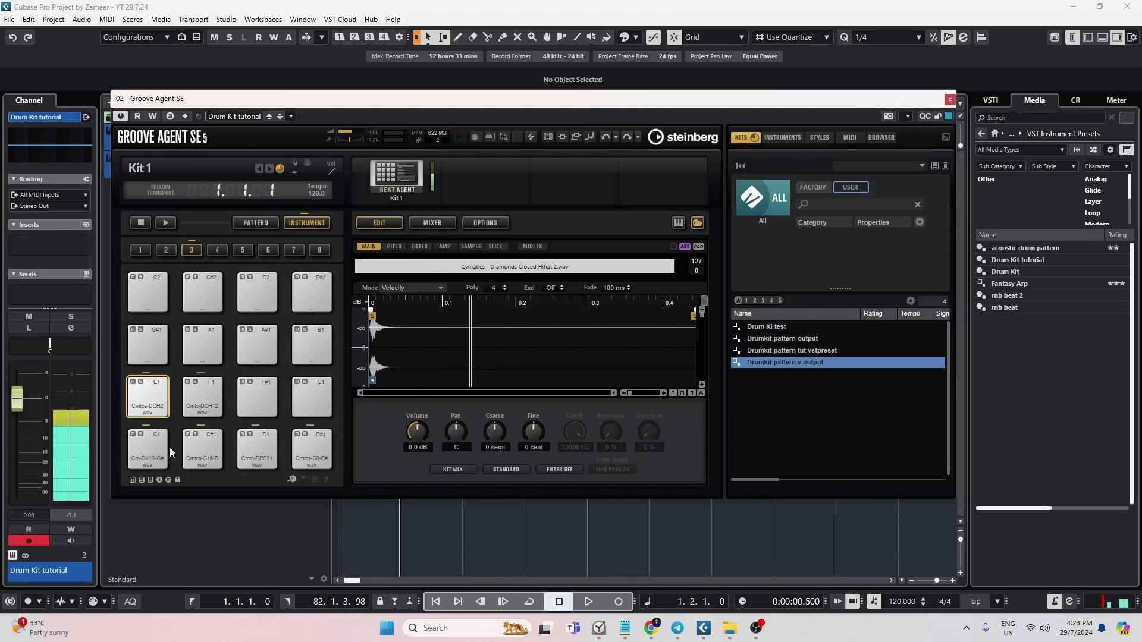
click(159, 408)
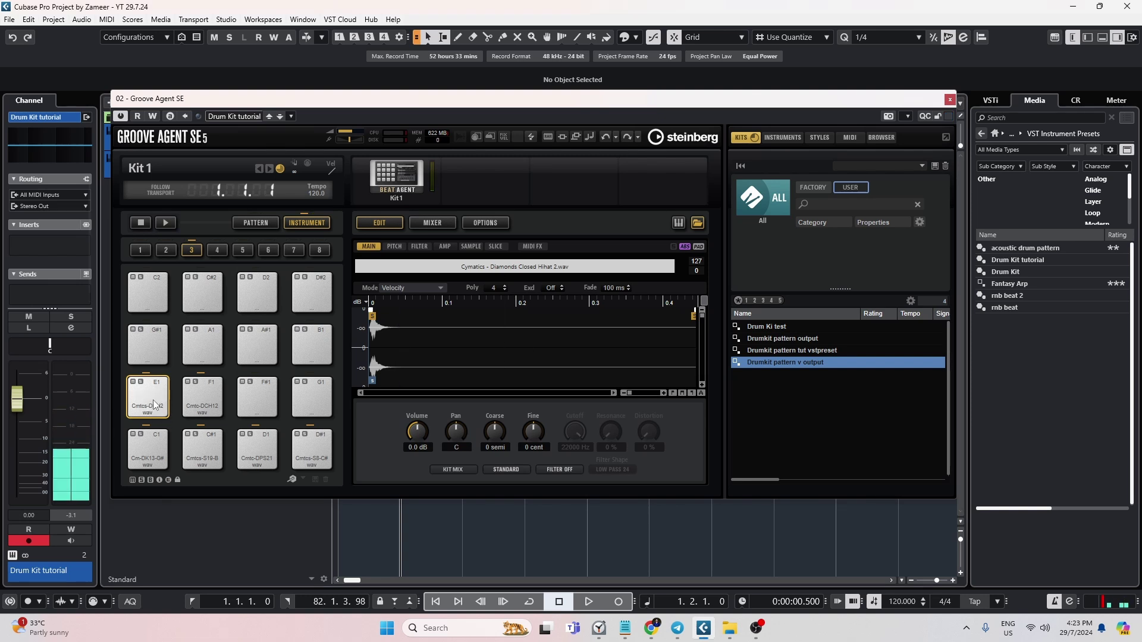
drag(149, 400, 263, 398)
click(261, 402)
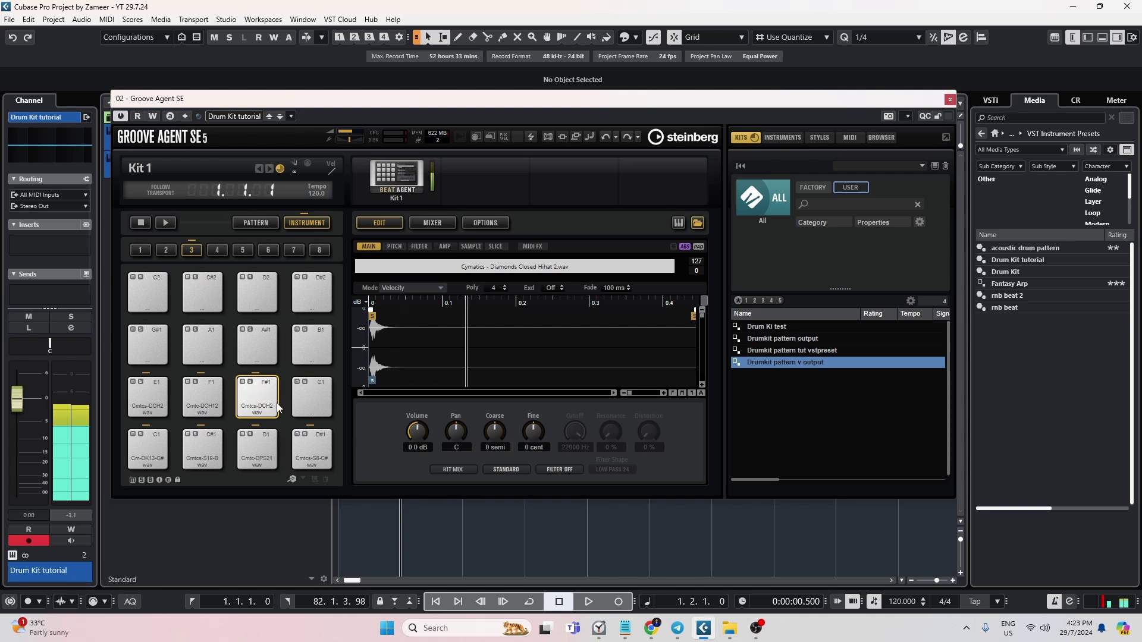
Copy the closed hi-hat from pad F#1 to pads G1 and G#1, and audition the hi-hat pads.
click(287, 406)
click(262, 400)
click(150, 397)
click(261, 399)
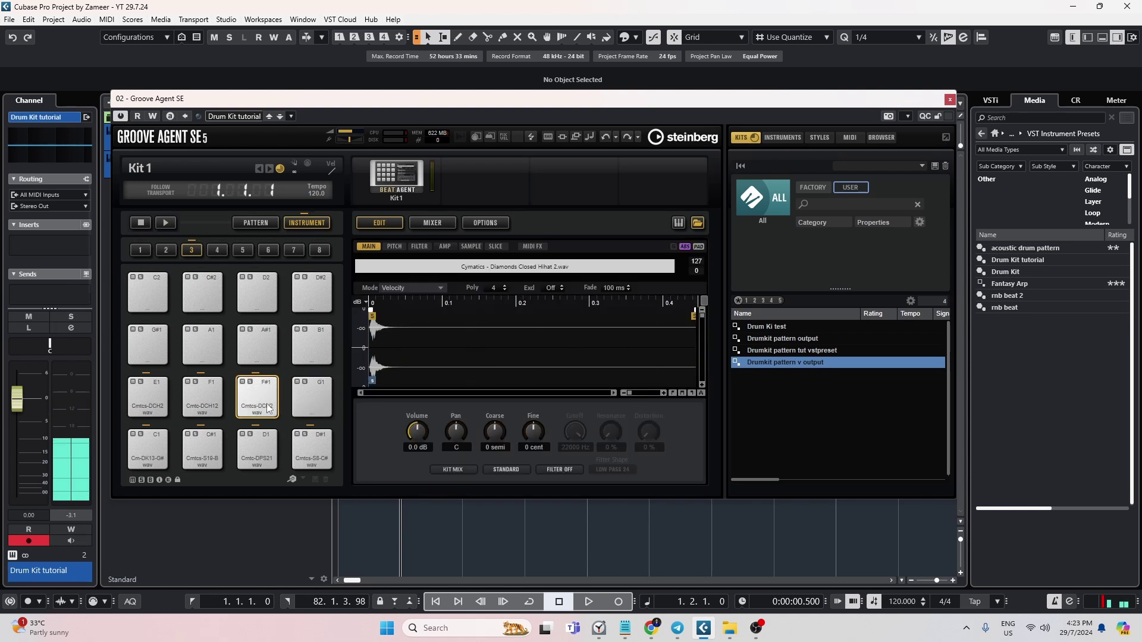
drag(257, 404, 149, 350)
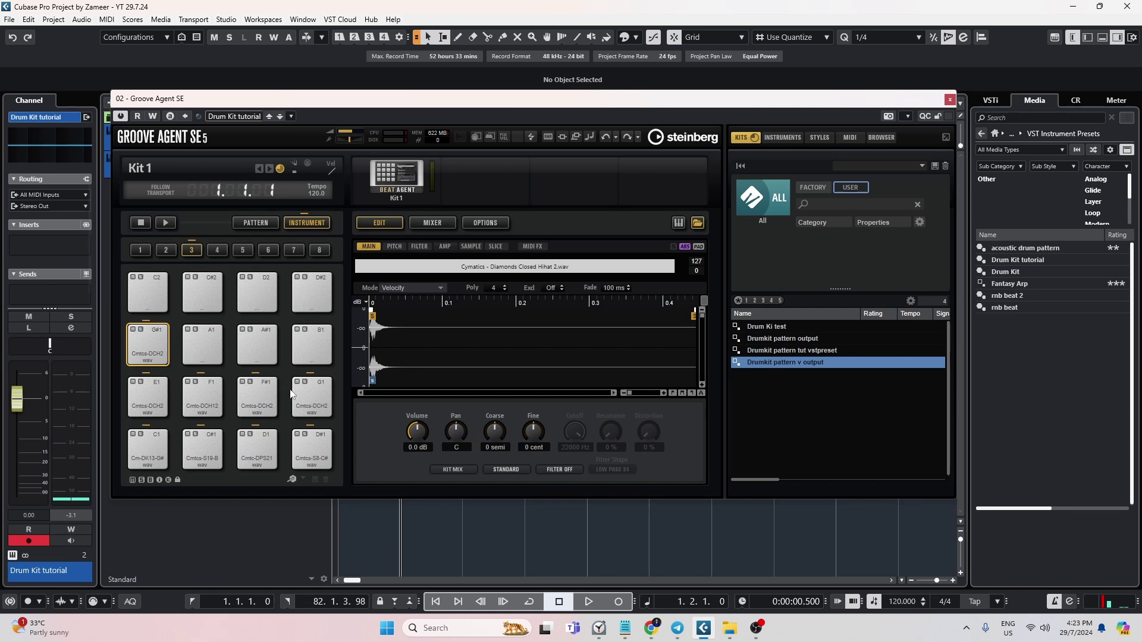
click(254, 412)
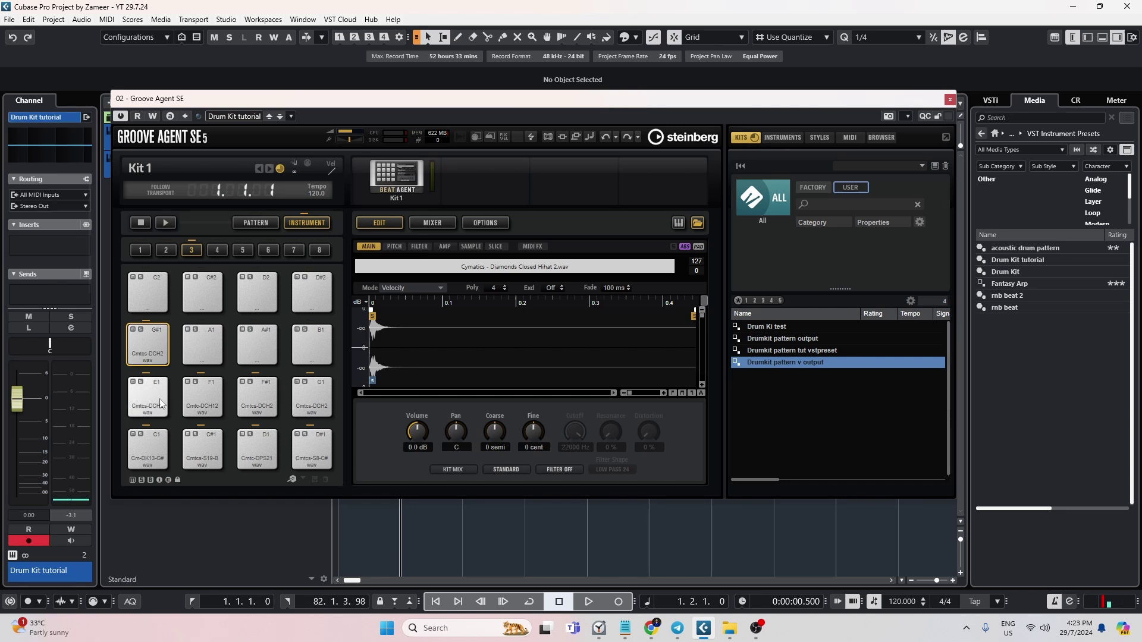
click(262, 412)
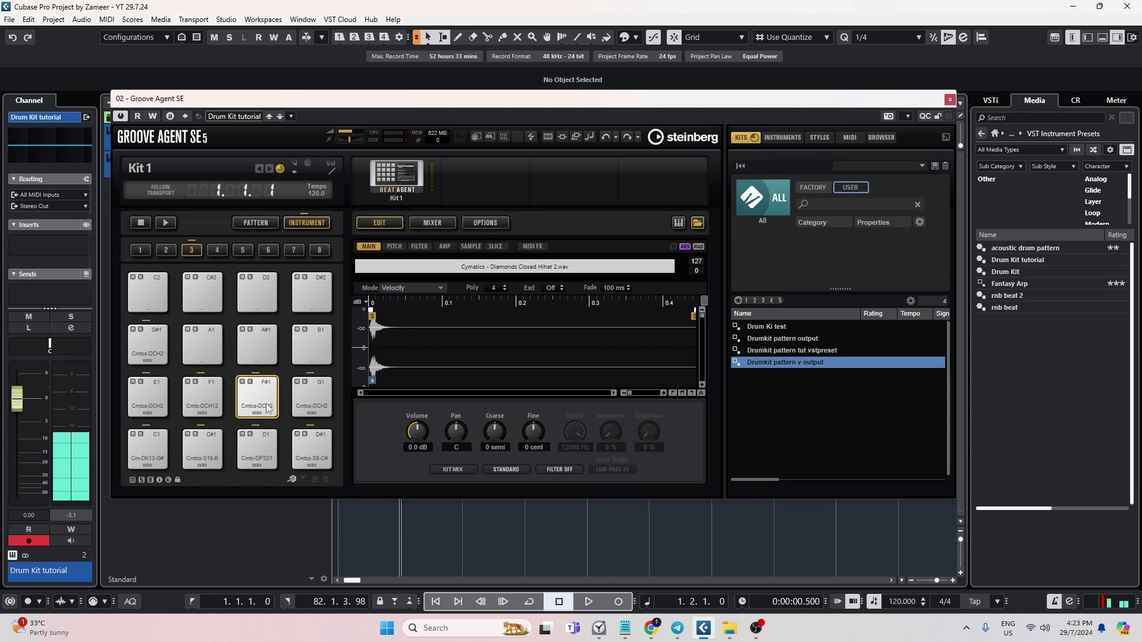
click(316, 413)
Activate Rudiments in the MIDI FX settings of pad F#1 and audition the pad with the Flam type.
click(268, 400)
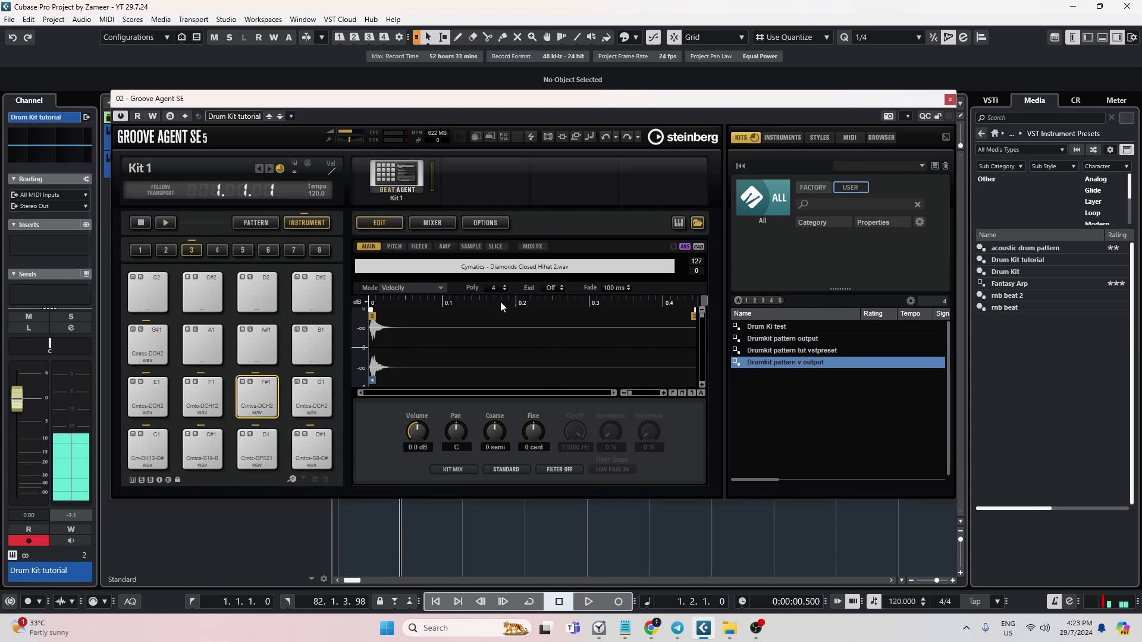
click(535, 247)
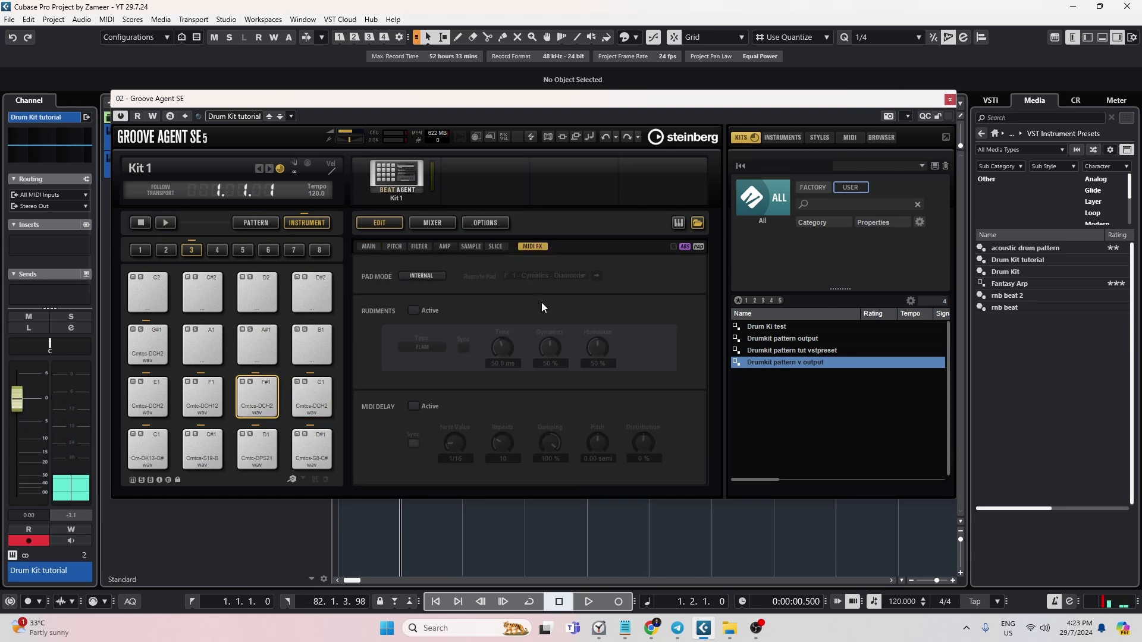
click(412, 311)
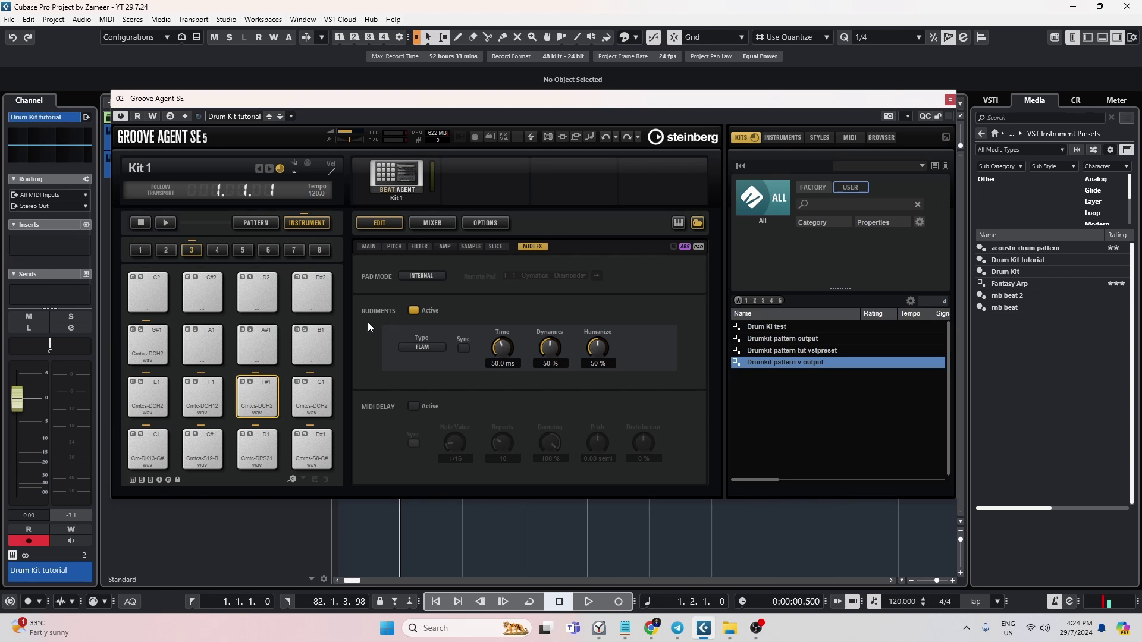
click(254, 402)
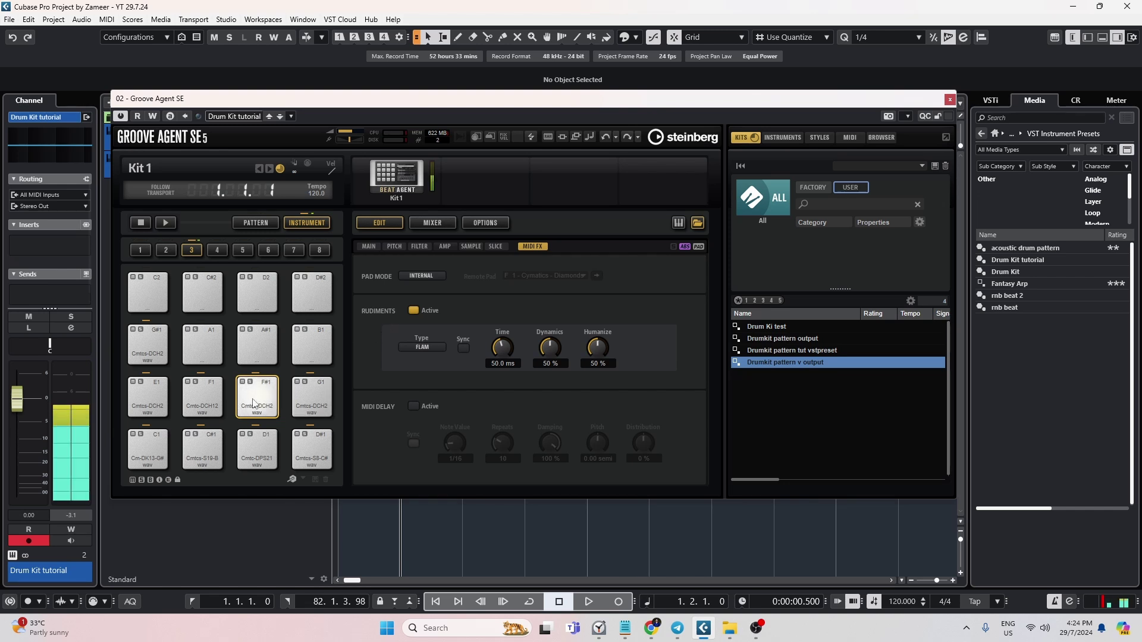
click(254, 402)
click(254, 402)
click(257, 403)
click(256, 404)
click(256, 404)
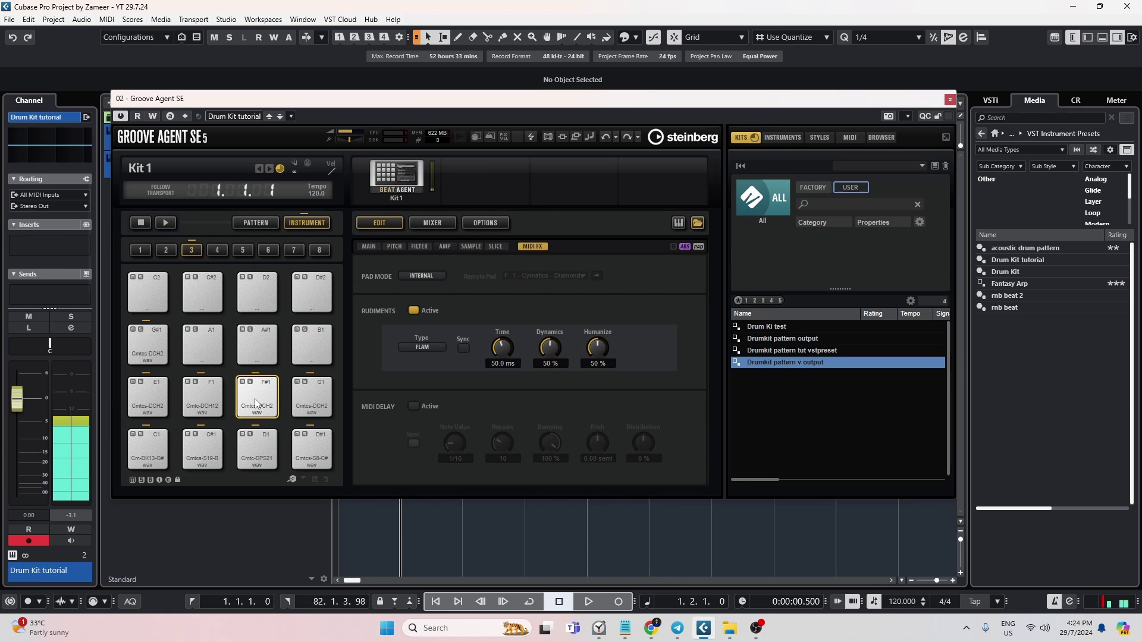
click(256, 404)
Change the rudiment type of pad F#1 to Roll and audition the pad.
click(427, 348)
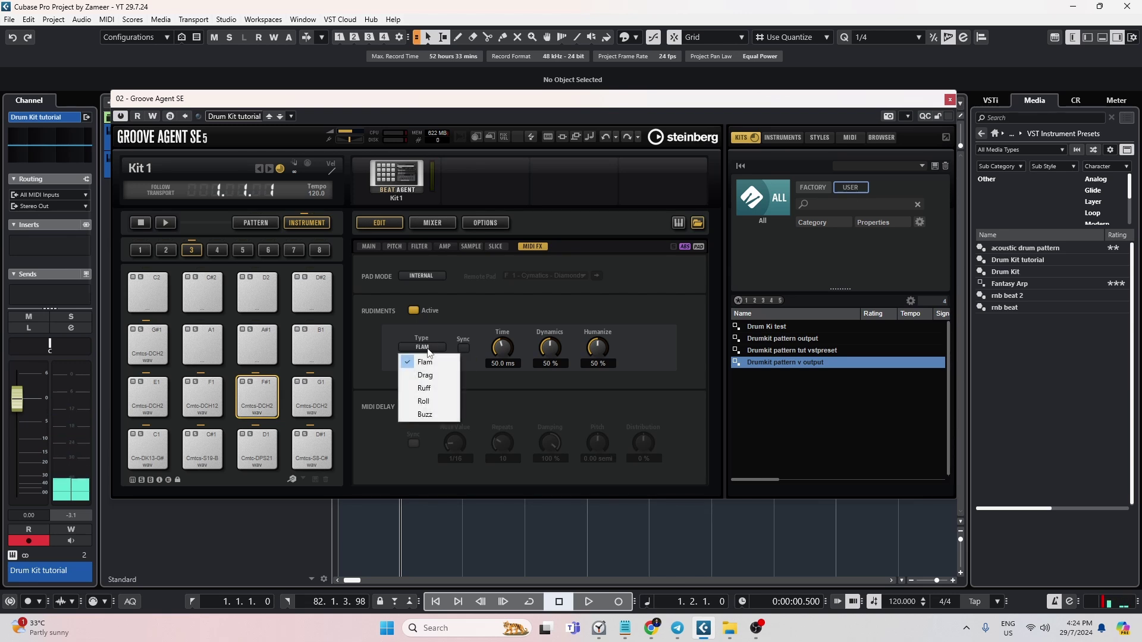
click(425, 402)
click(266, 407)
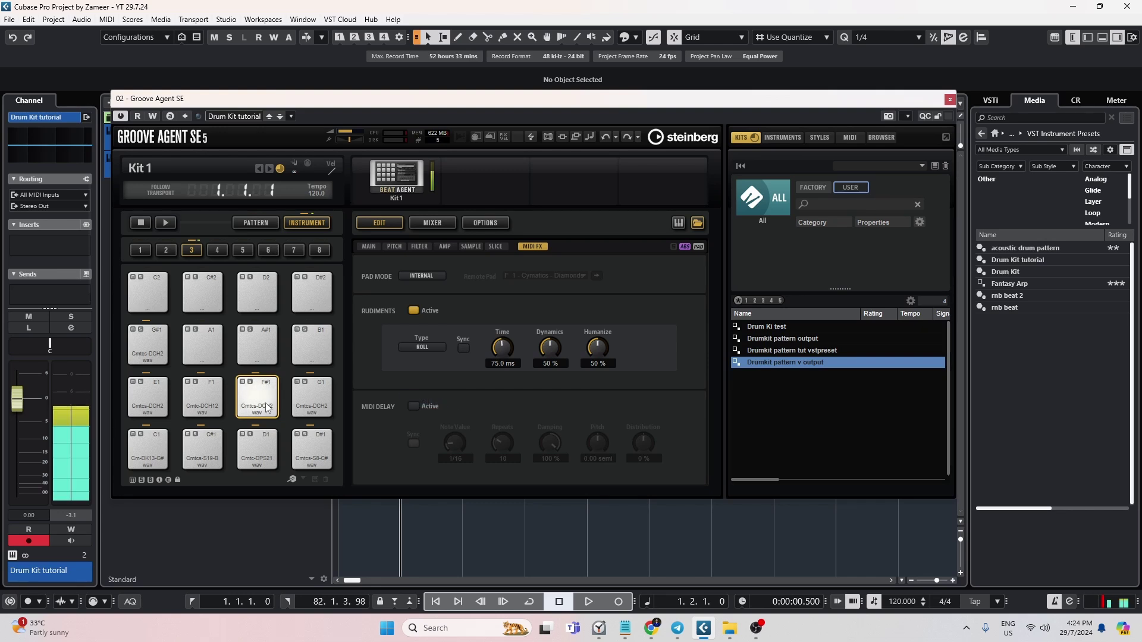
click(266, 407)
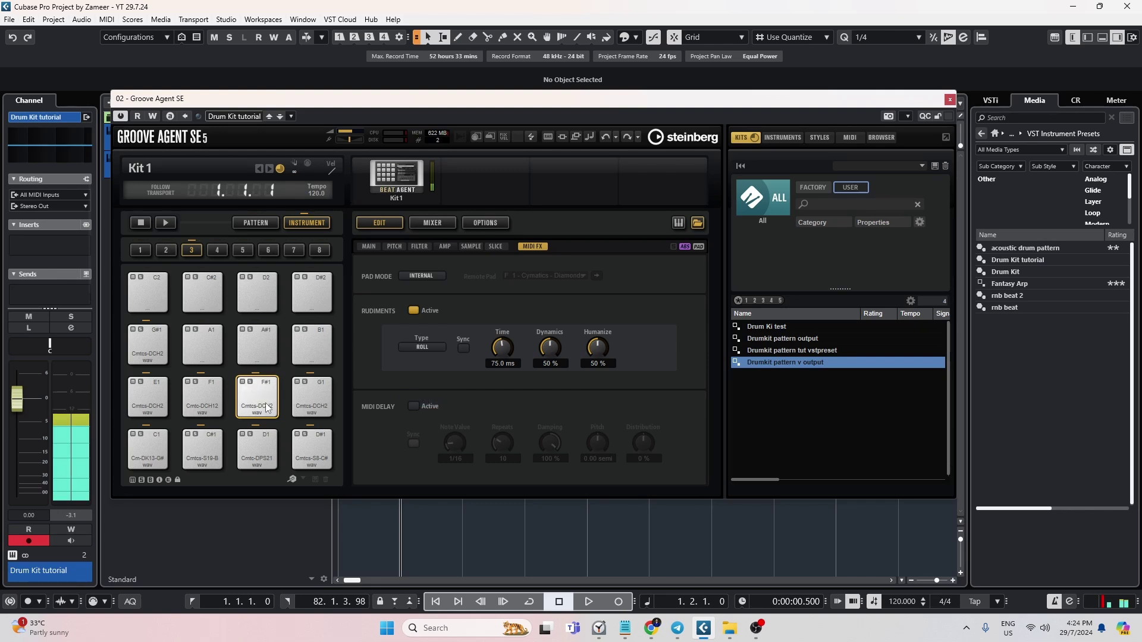
click(266, 407)
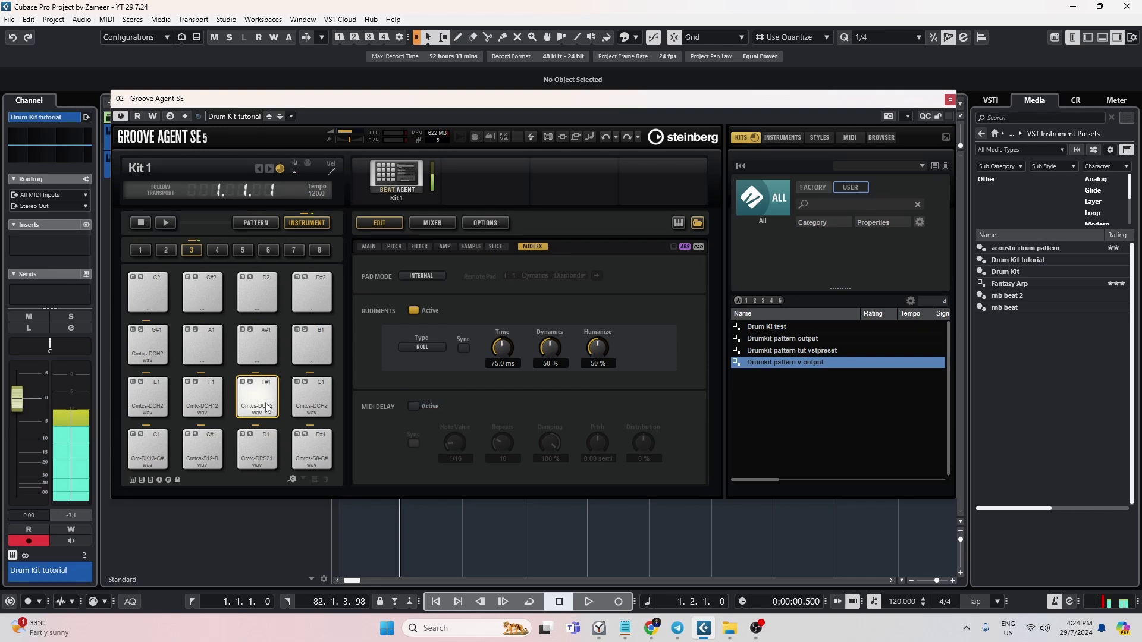
Sync the F#1 roll to tempo with a note value of 1/16 and audition it.
click(462, 349)
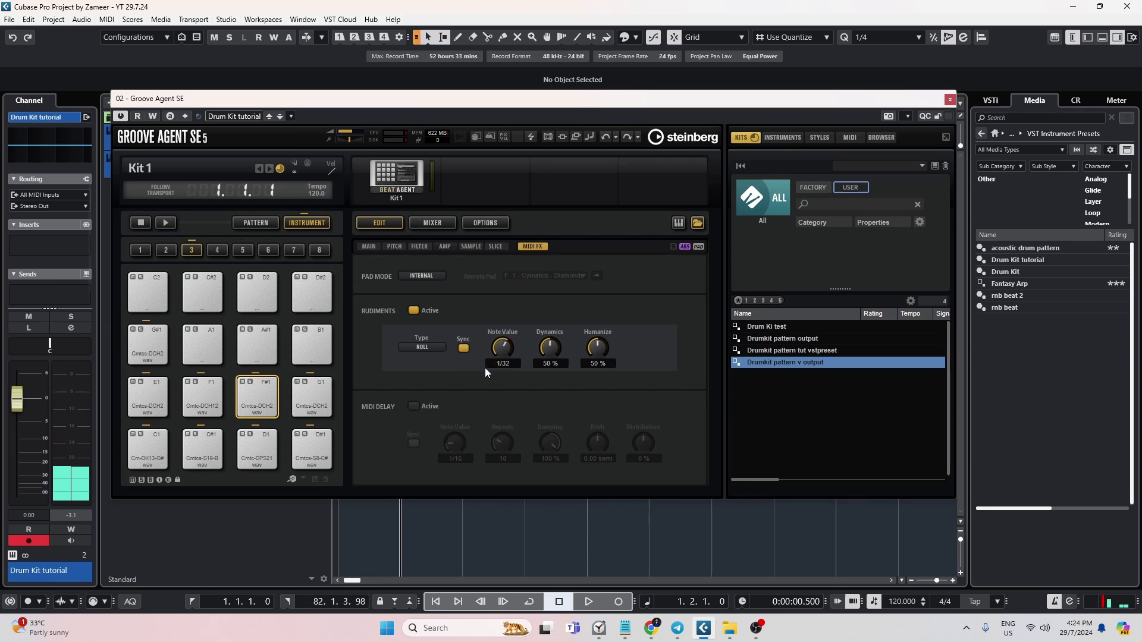
drag(517, 390, 519, 335)
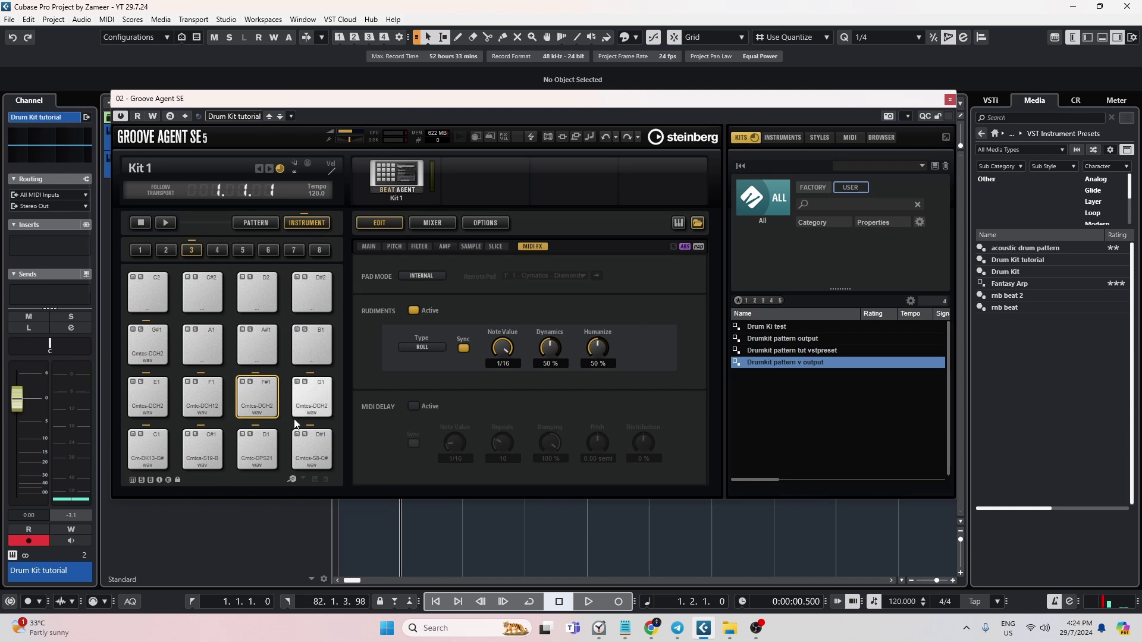
click(265, 402)
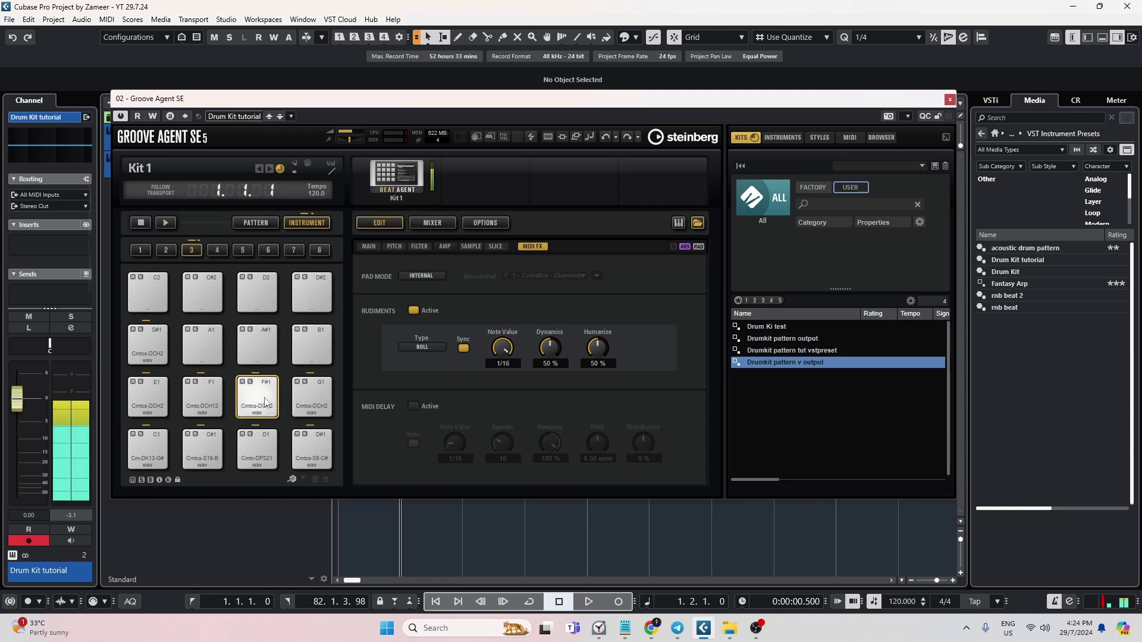
Activate a tempo-synced Roll rudiment at 1/32 on pad G1 and compare its sound with pad F#1.
click(320, 404)
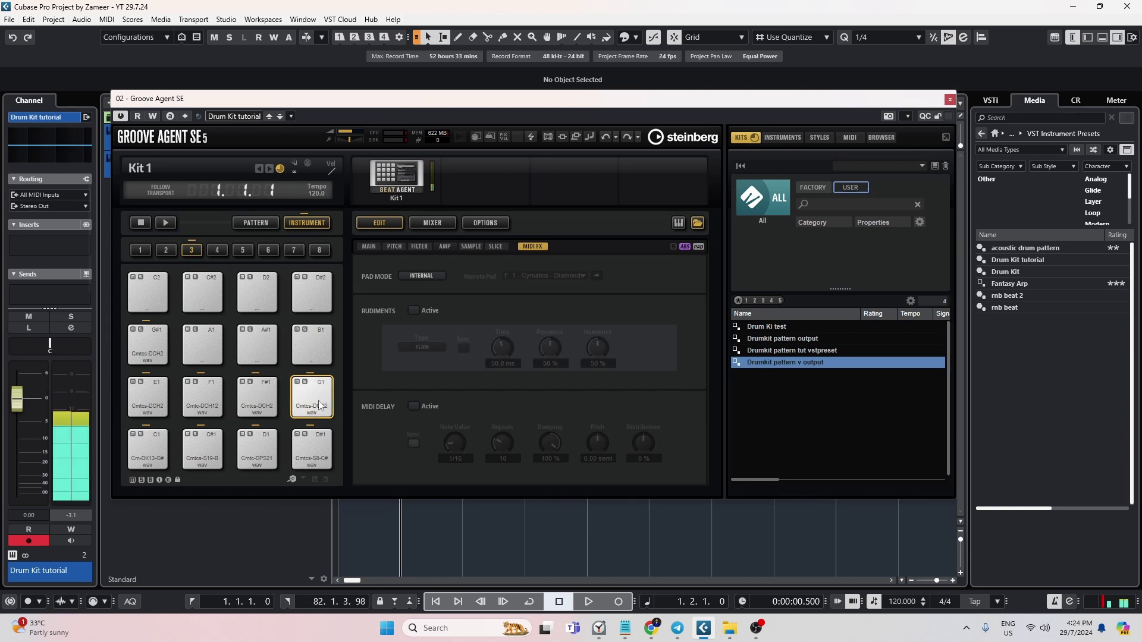
click(414, 310)
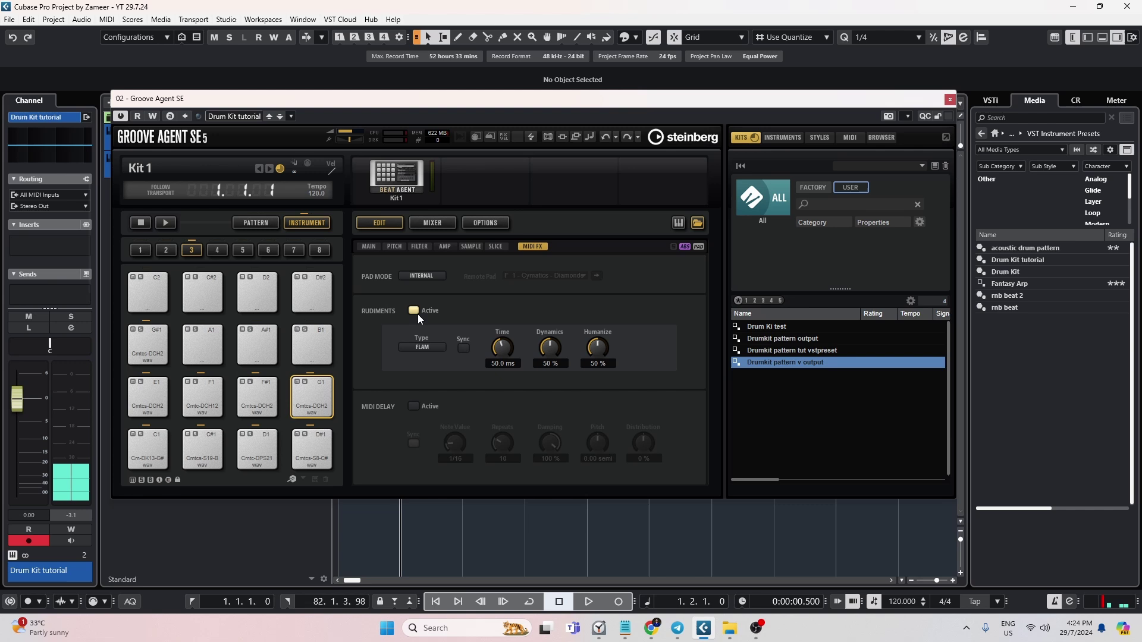
click(424, 348)
click(445, 405)
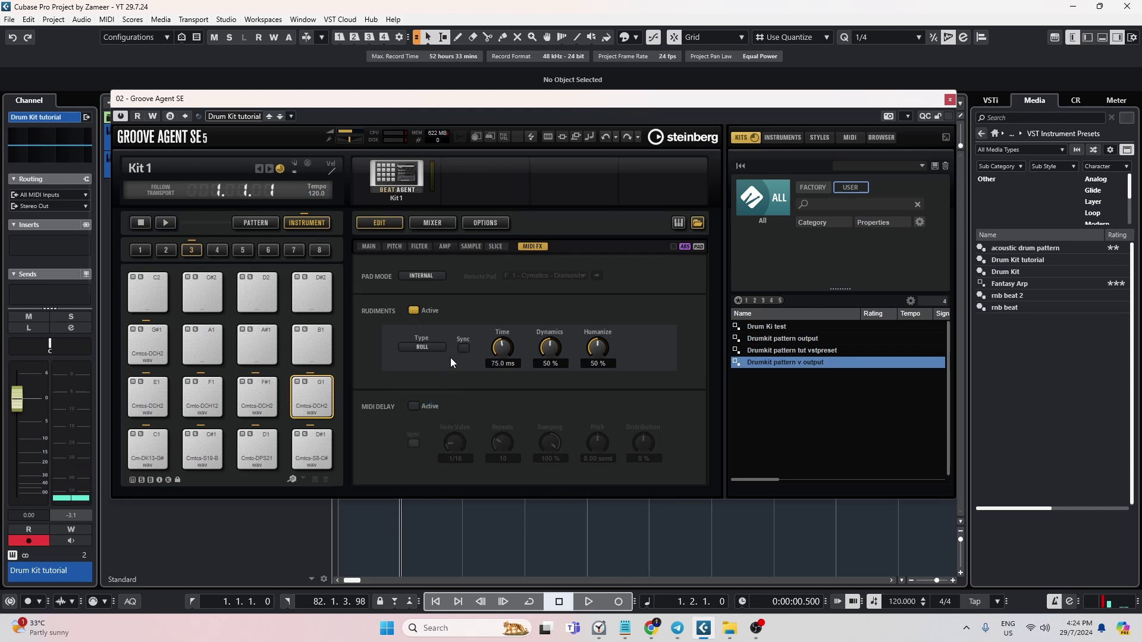
click(463, 348)
click(311, 395)
click(257, 397)
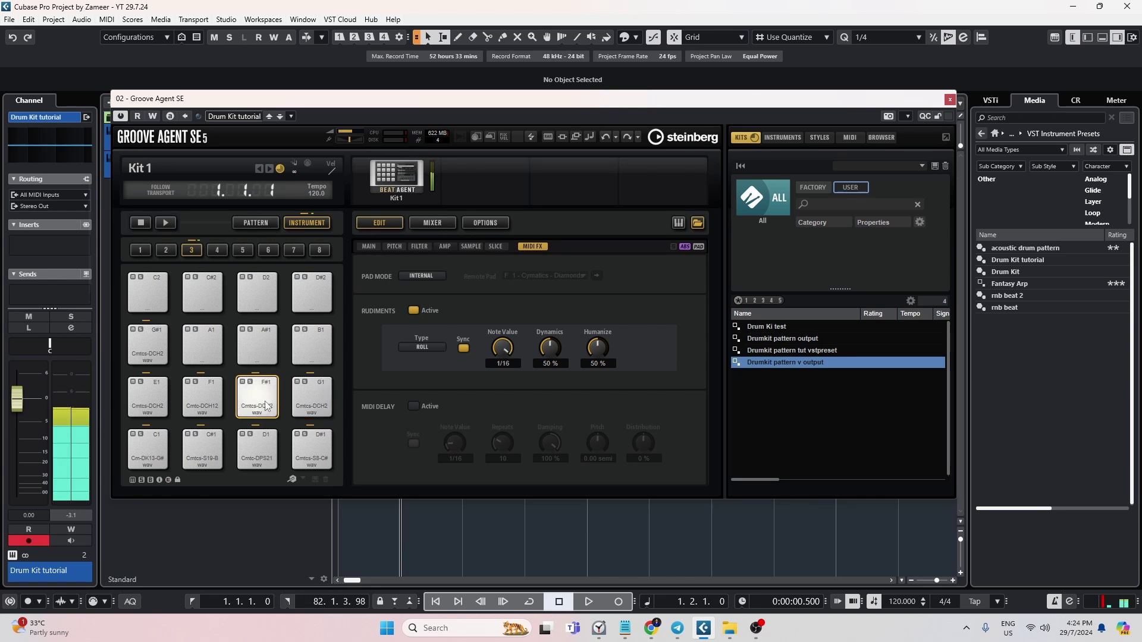
Activate a tempo-synced Flam rudiment on pad G#1, set its note value to 1/16T and audition it.
click(147, 345)
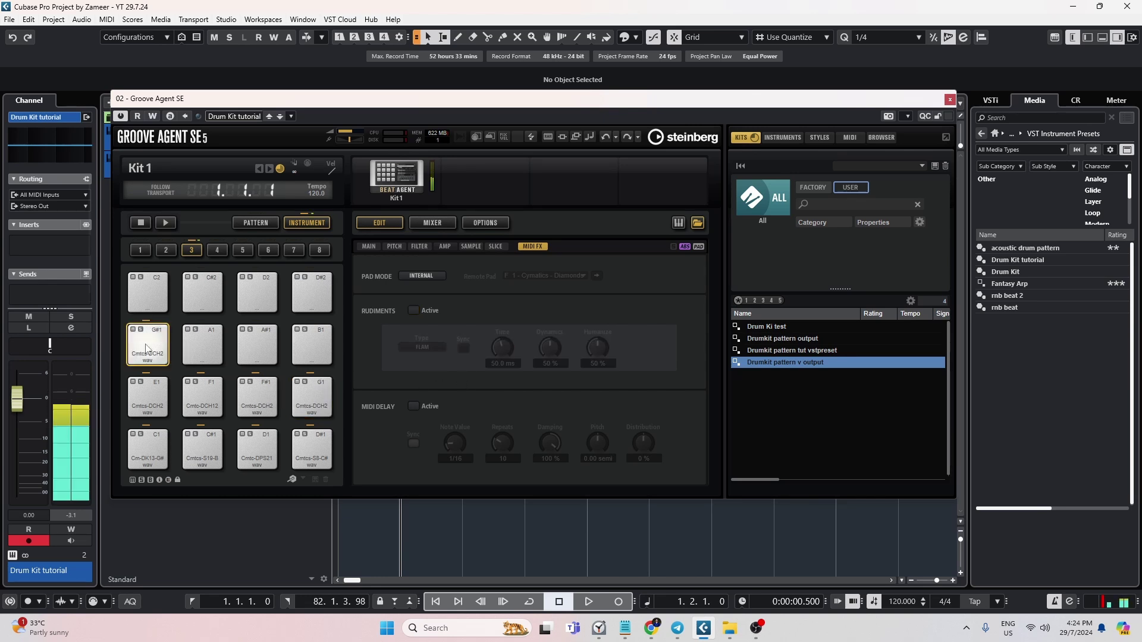
click(413, 311)
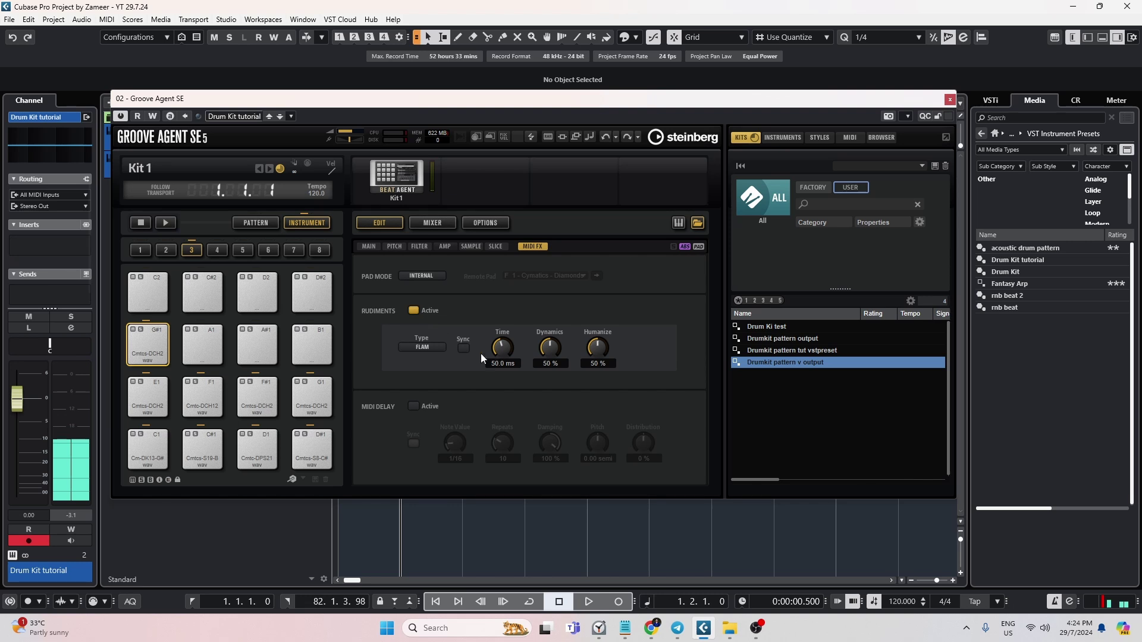
click(464, 348)
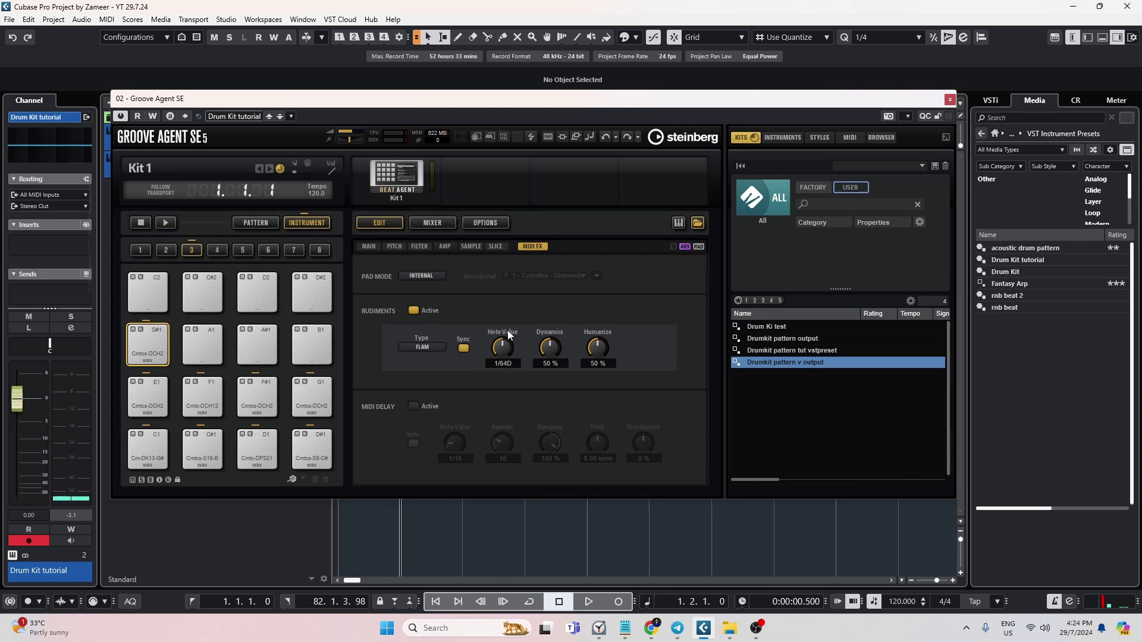
drag(503, 348, 505, 330)
click(147, 351)
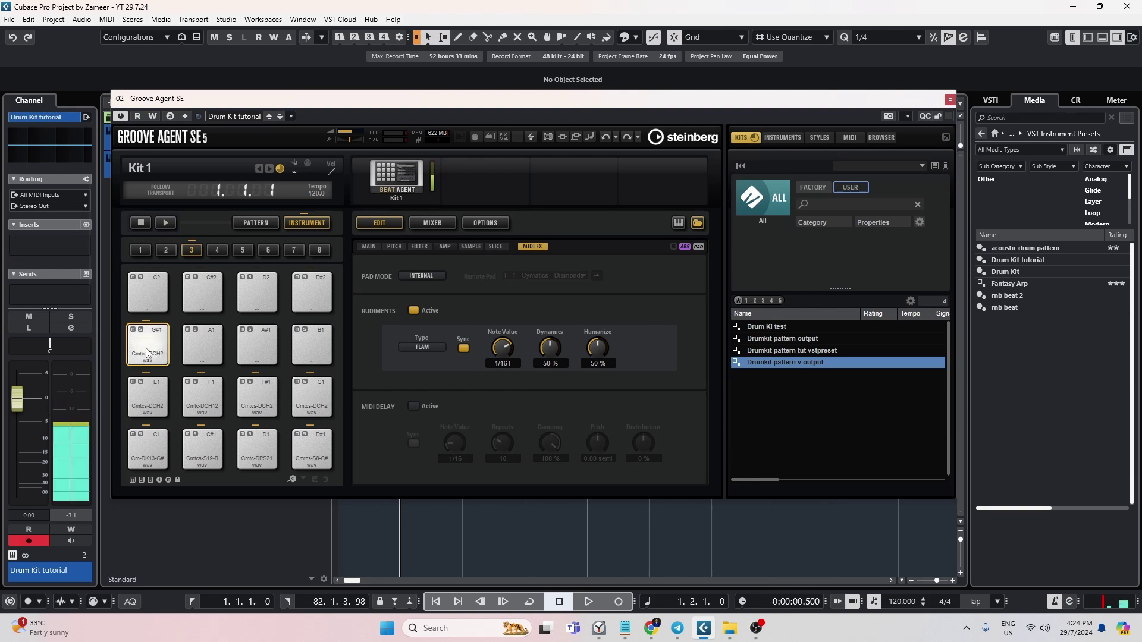
Change the rudiment type of pad G#1 to Roll and compare it with the other roll pads.
click(423, 346)
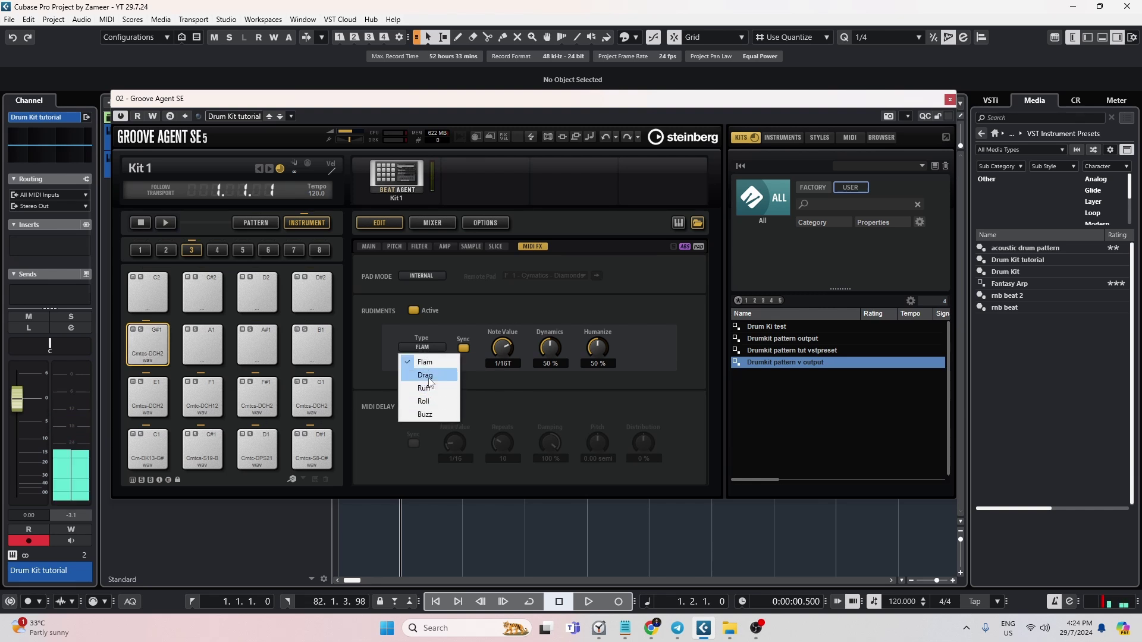
click(437, 402)
click(147, 350)
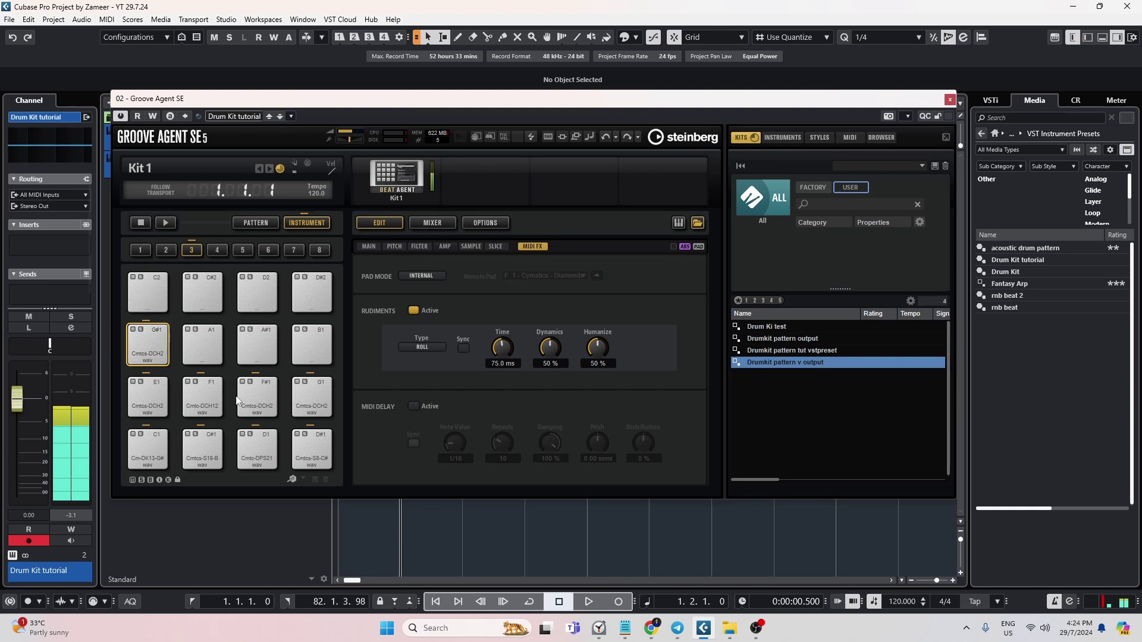
click(247, 402)
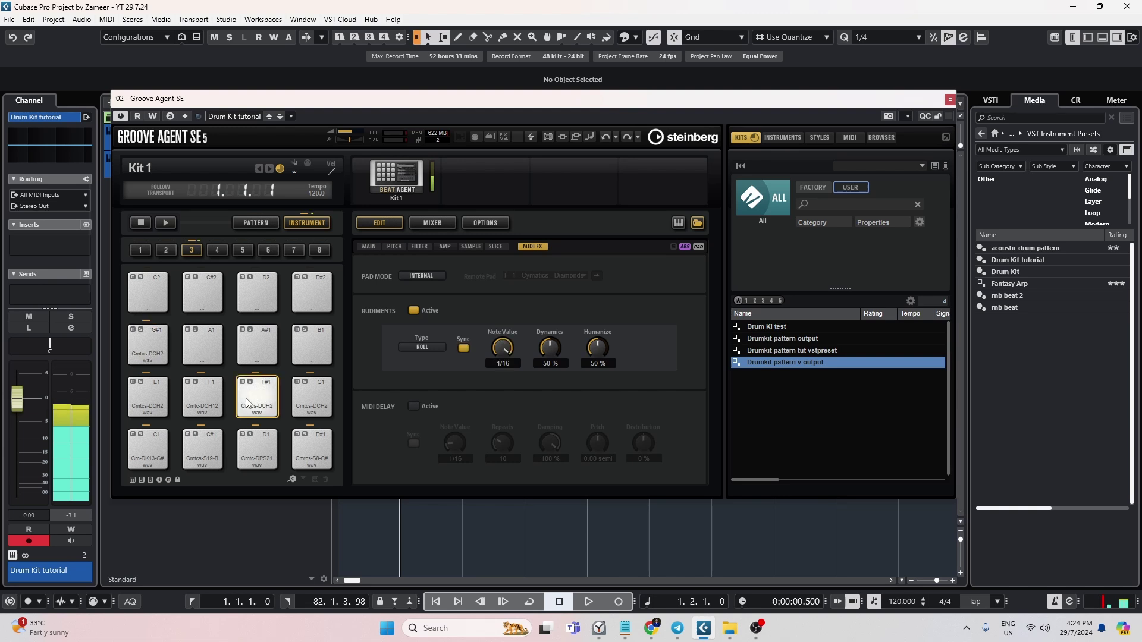
click(160, 355)
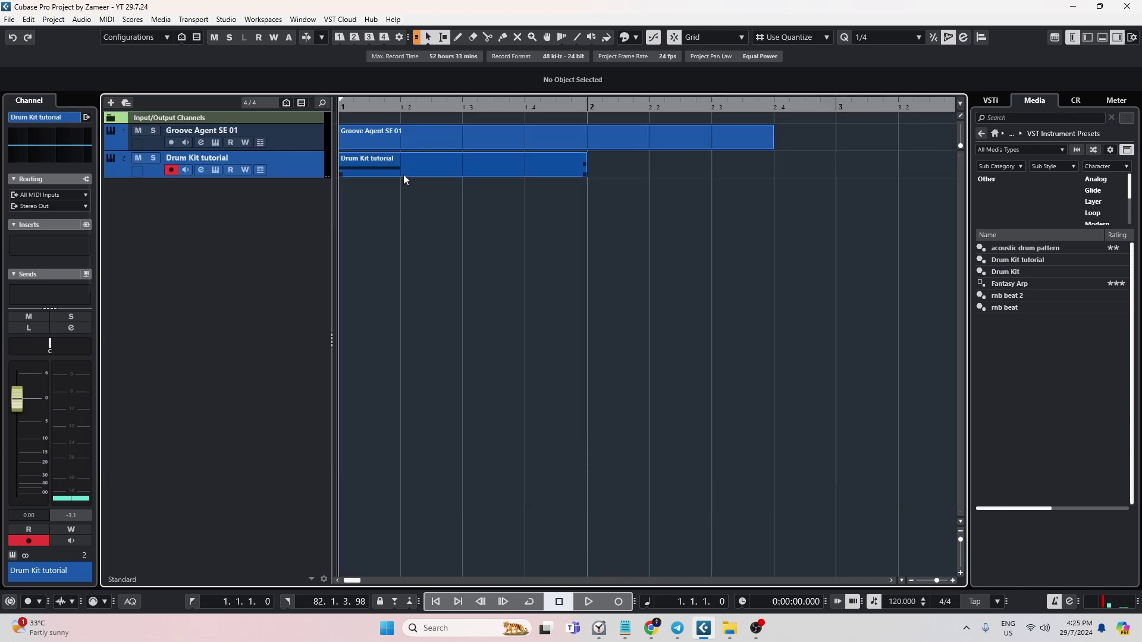
Open the Drum Kit tutorial part in a separate Key Editor window and shorten its D#1 note to an eighth note.
double_click(402, 172)
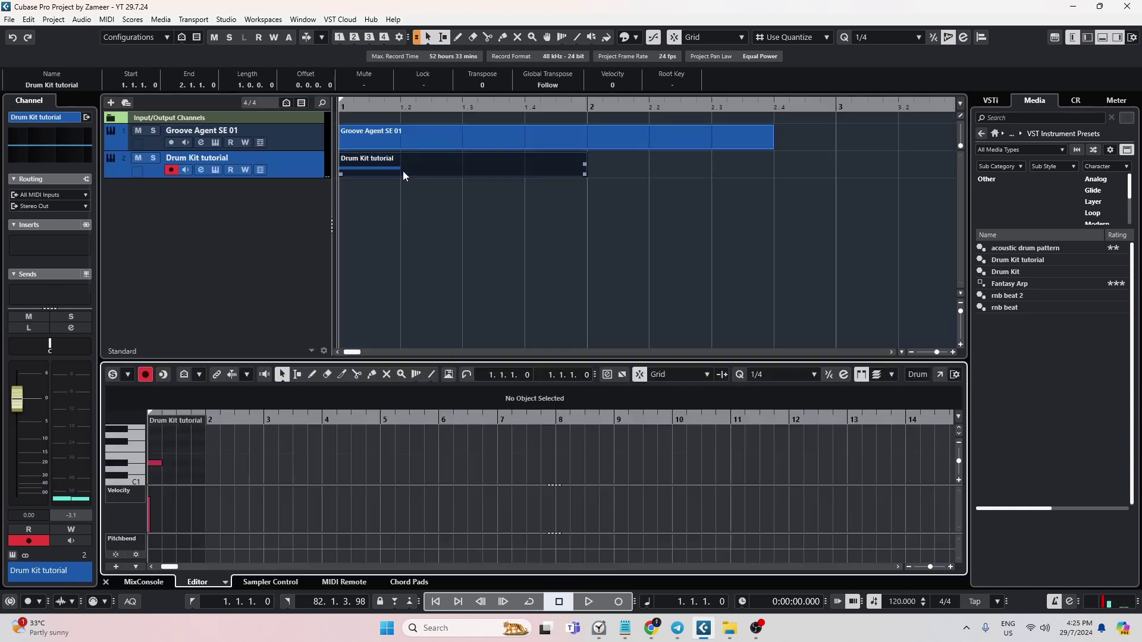
click(939, 374)
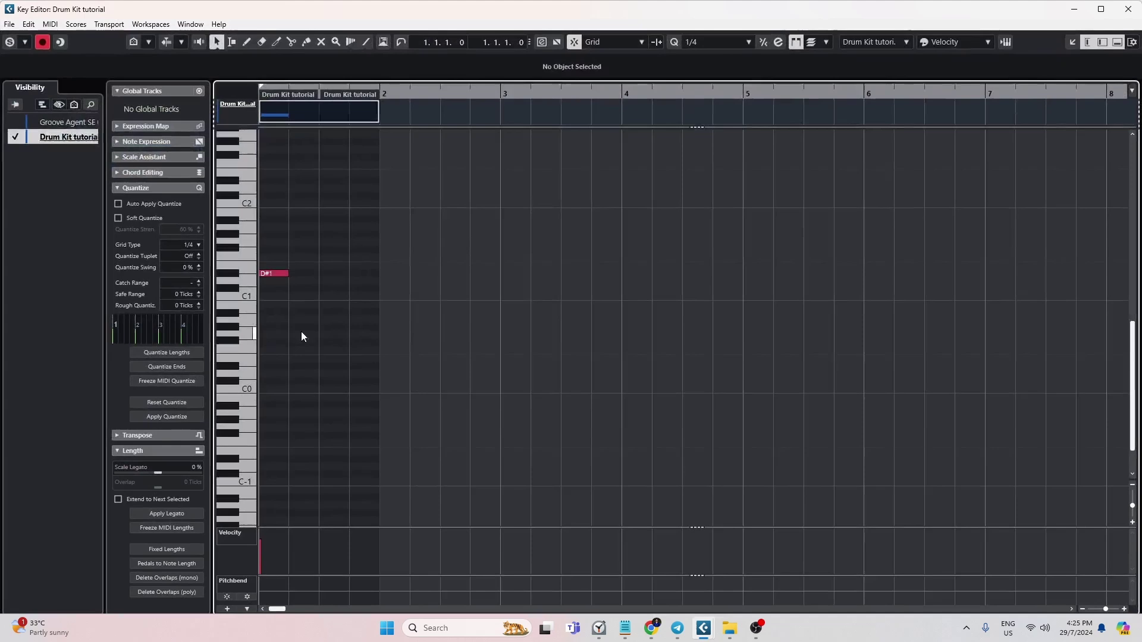
click(282, 274)
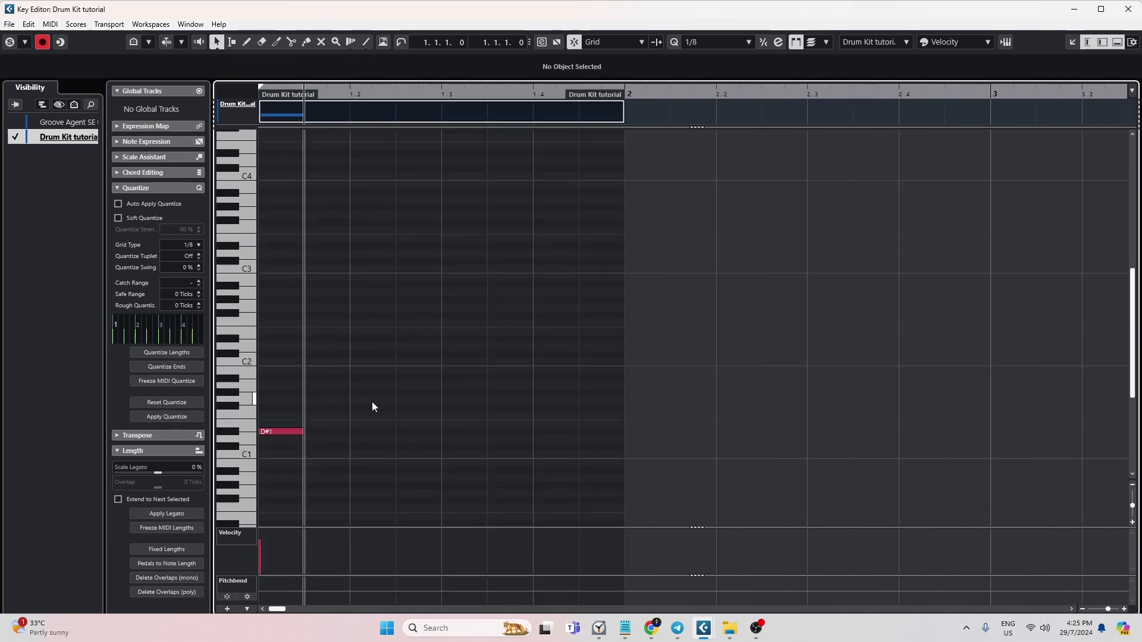
Duplicate the D#1 eighth note to build a run of four consecutive D#1 notes.
drag(325, 425, 259, 499)
key(alt+x)
key(ctrl+d)
key(ctrl+d)
click(403, 440)
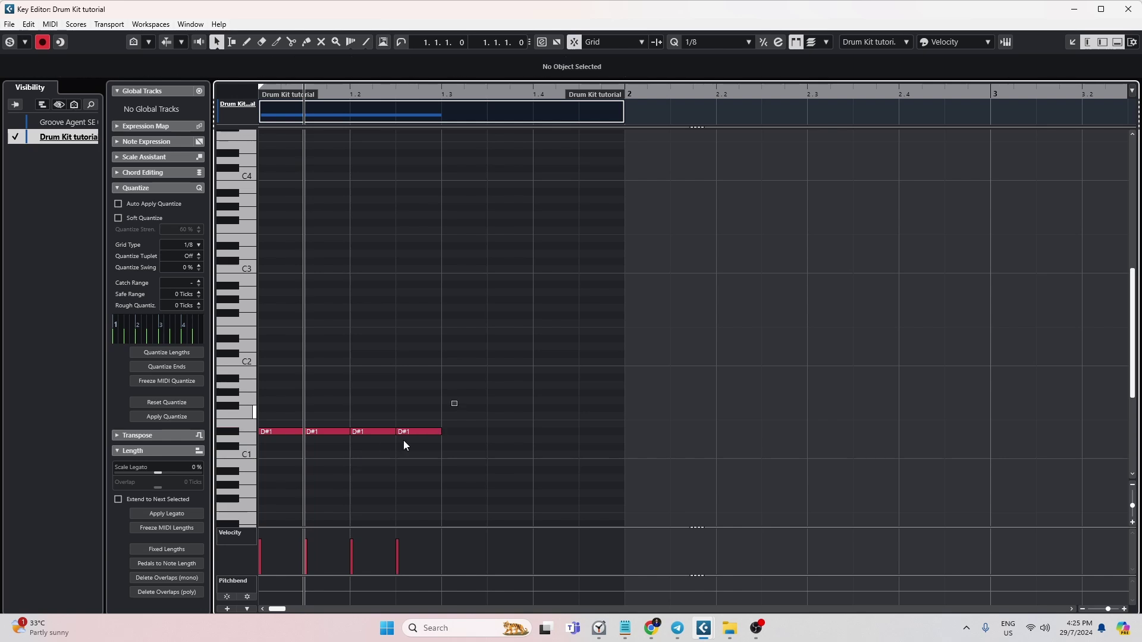
Copy the last D#1 note to position 1.3 and move the copy to pitch F#1.
drag(418, 434, 469, 387)
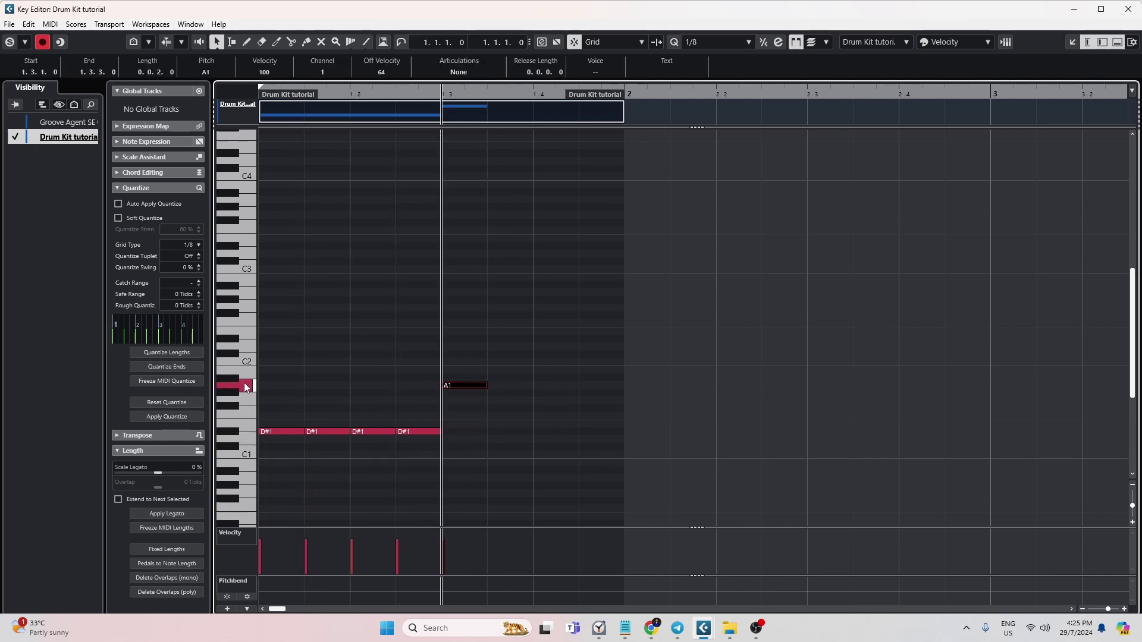
drag(456, 388, 458, 396)
click(465, 399)
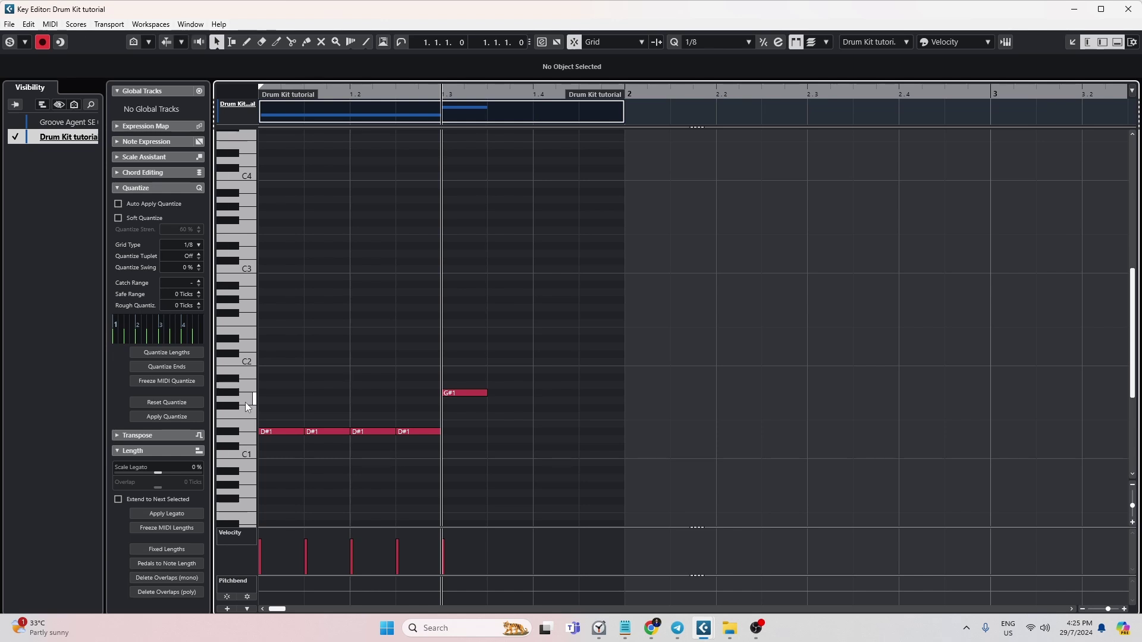
drag(476, 393, 472, 409)
Select all the notes in the part and play the pattern back briefly.
drag(540, 379, 259, 498)
key(period)
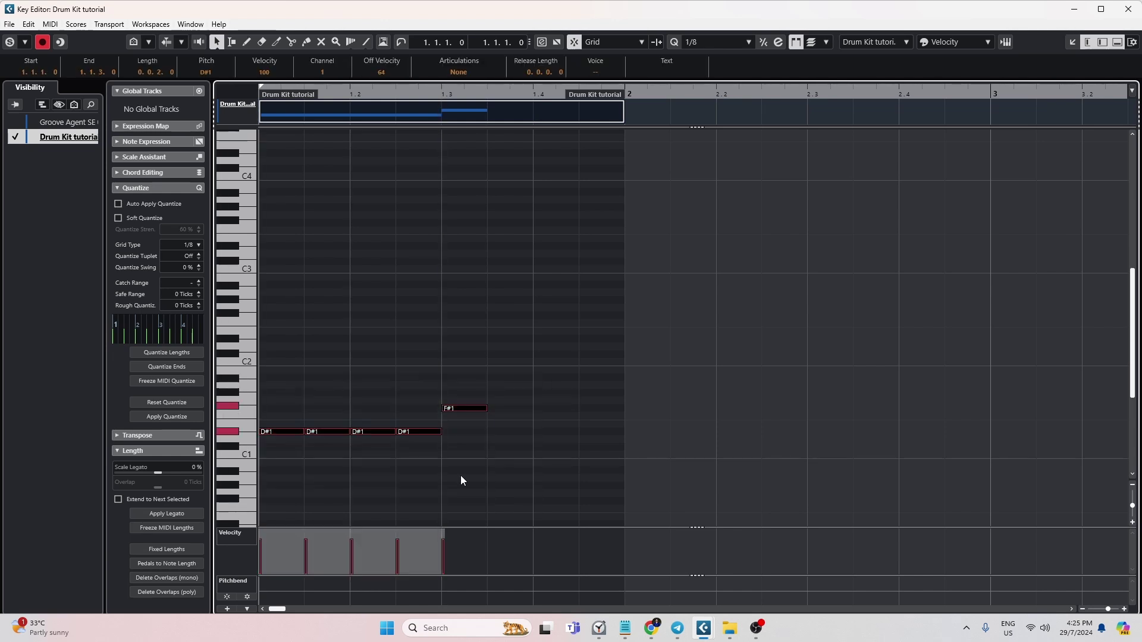
key(space)
key(space)
Transpose the four D#1 notes up to E1 and play the pattern with the F#1 roll.
drag(459, 427, 230, 459)
key(Up)
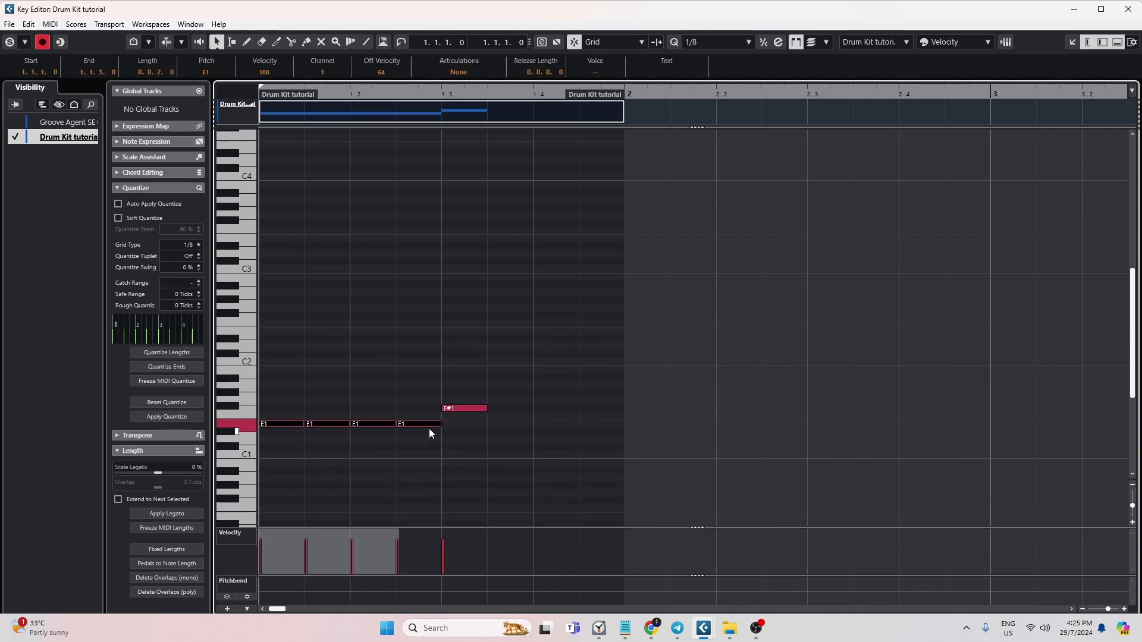
key(space)
Lengthen the F#1 note so it ends at 1.4, select all the notes and play the pattern.
key(space)
click(477, 410)
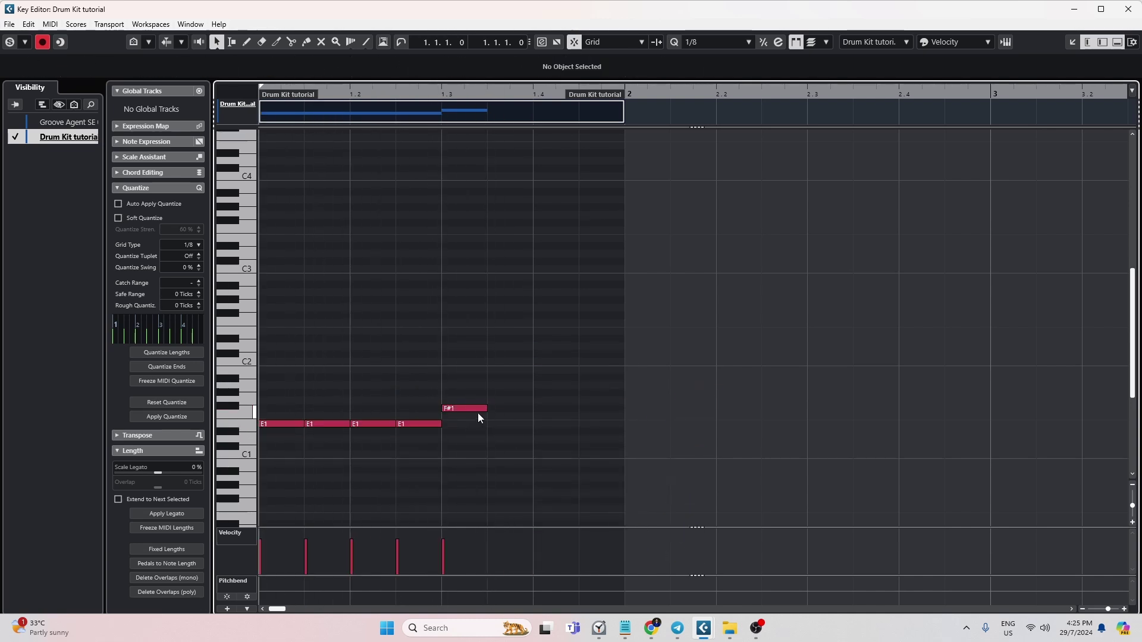
drag(486, 408, 517, 408)
drag(564, 364, 274, 441)
key(space)
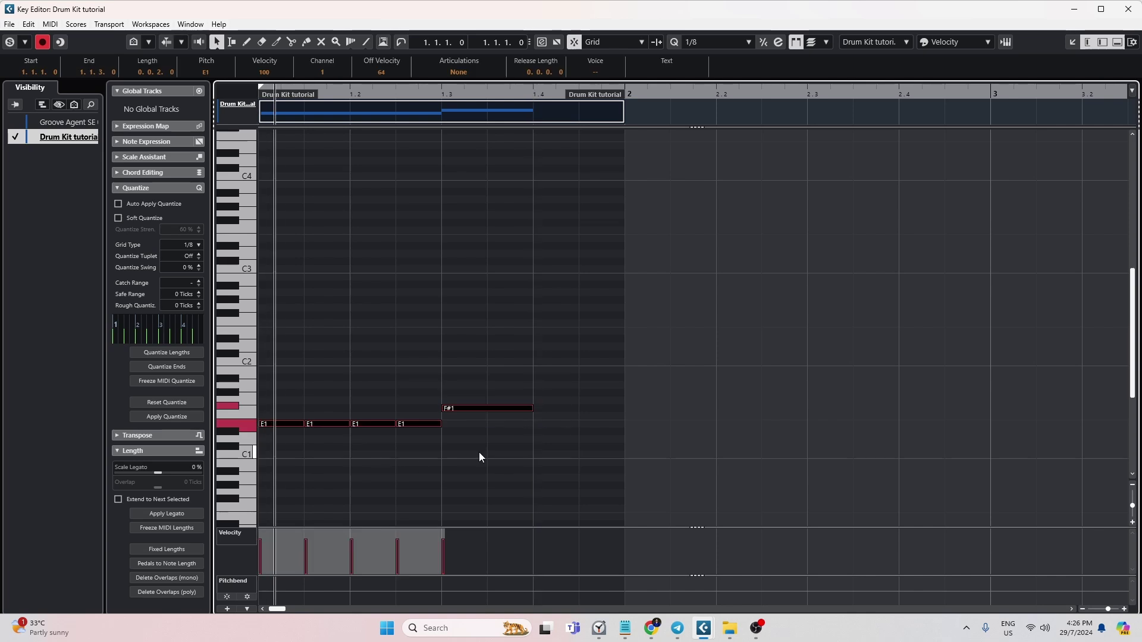
click(479, 456)
key(space)
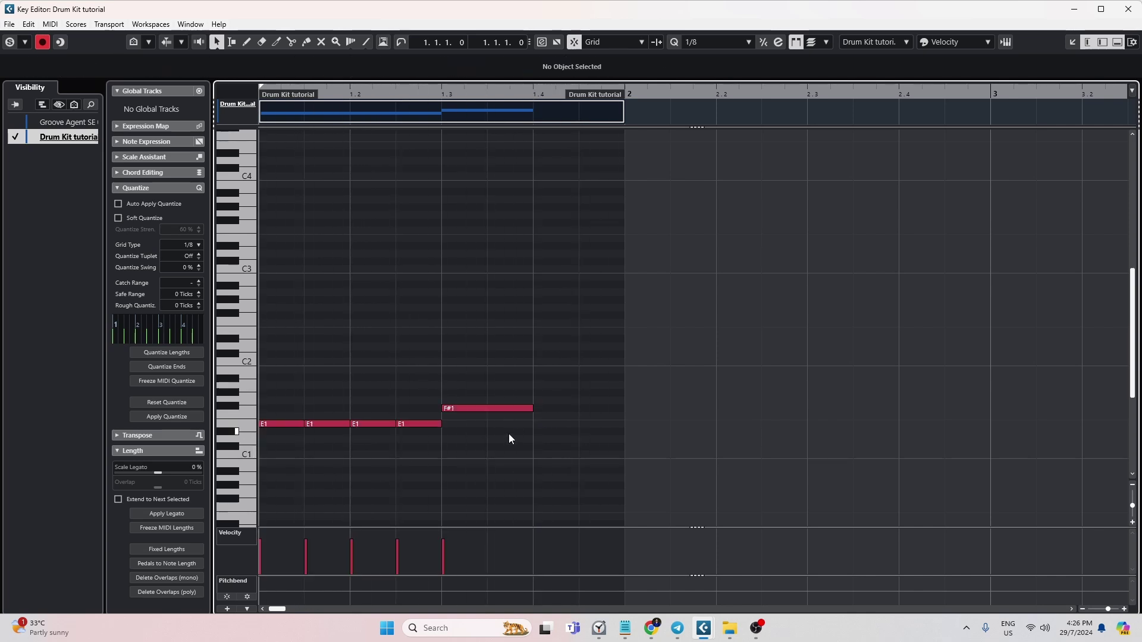
Split the F#1 note at 1.3.3, move its second half to G1 and play all the notes.
alt+click(501, 409)
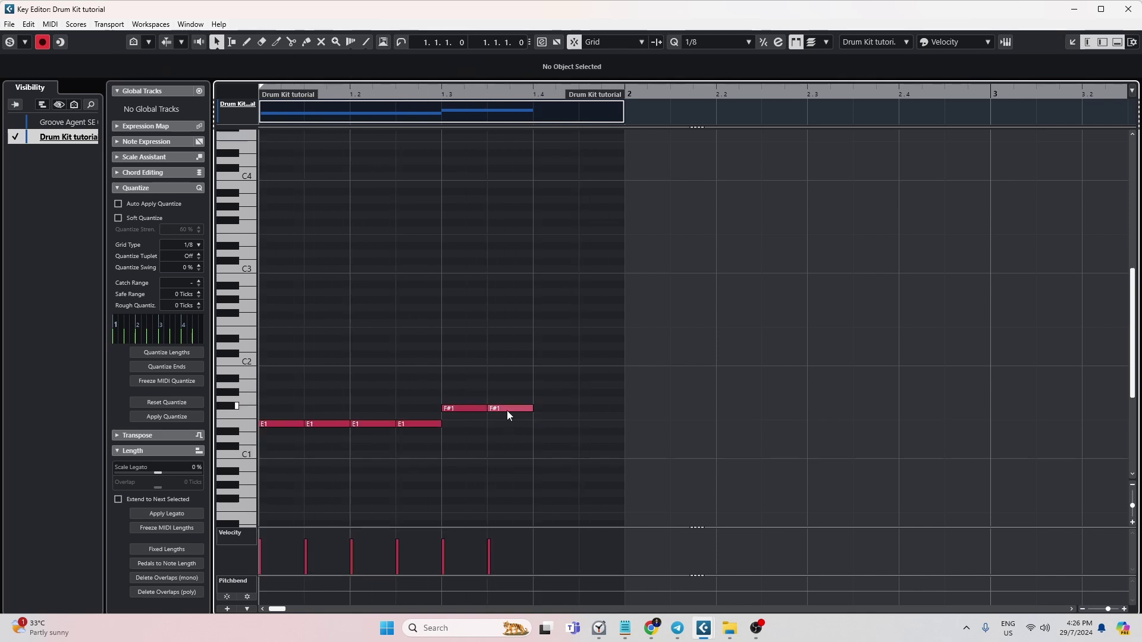
drag(507, 411, 510, 402)
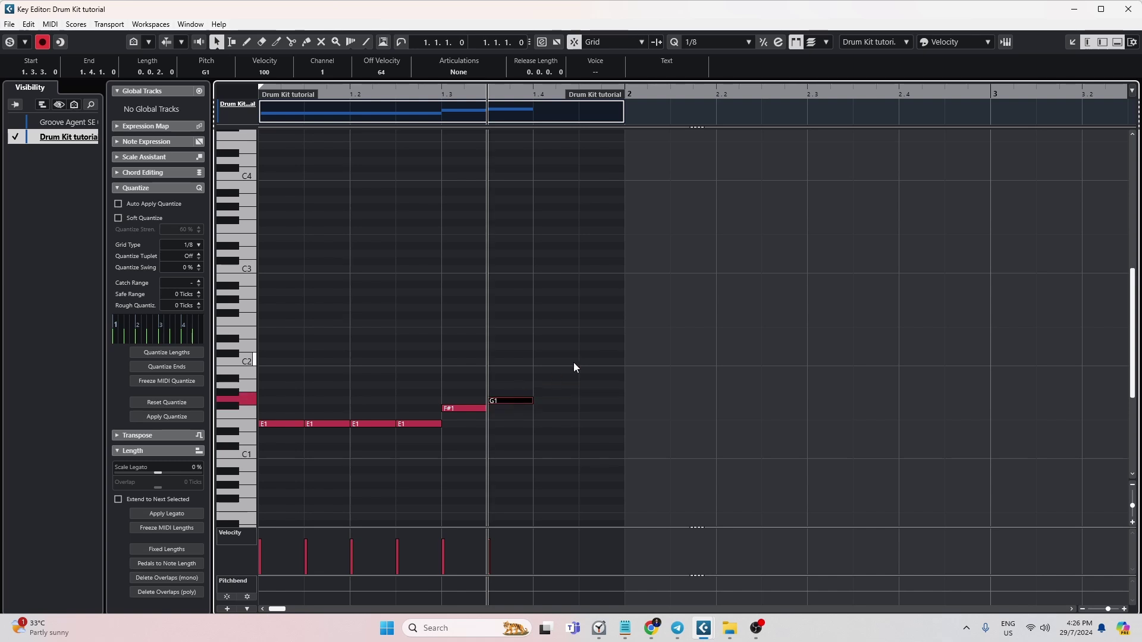
key(ctrl+a)
key(space)
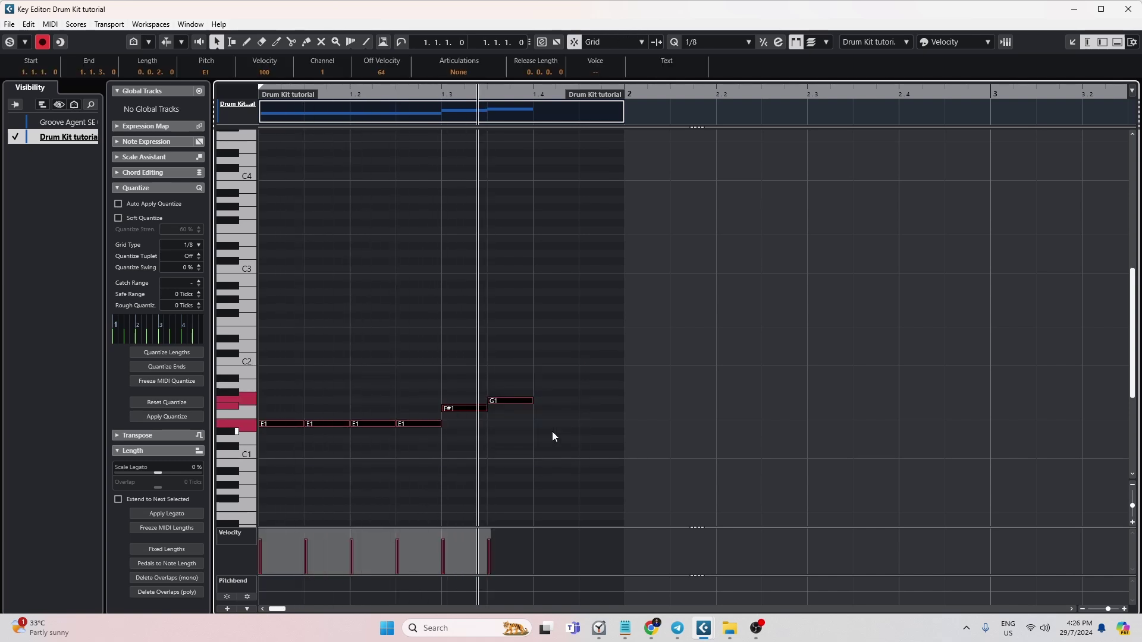
Duplicate the F#1 and G1 pair to beat 1.4 and play the whole pattern.
click(556, 399)
drag(556, 399, 468, 424)
key(alt+d)
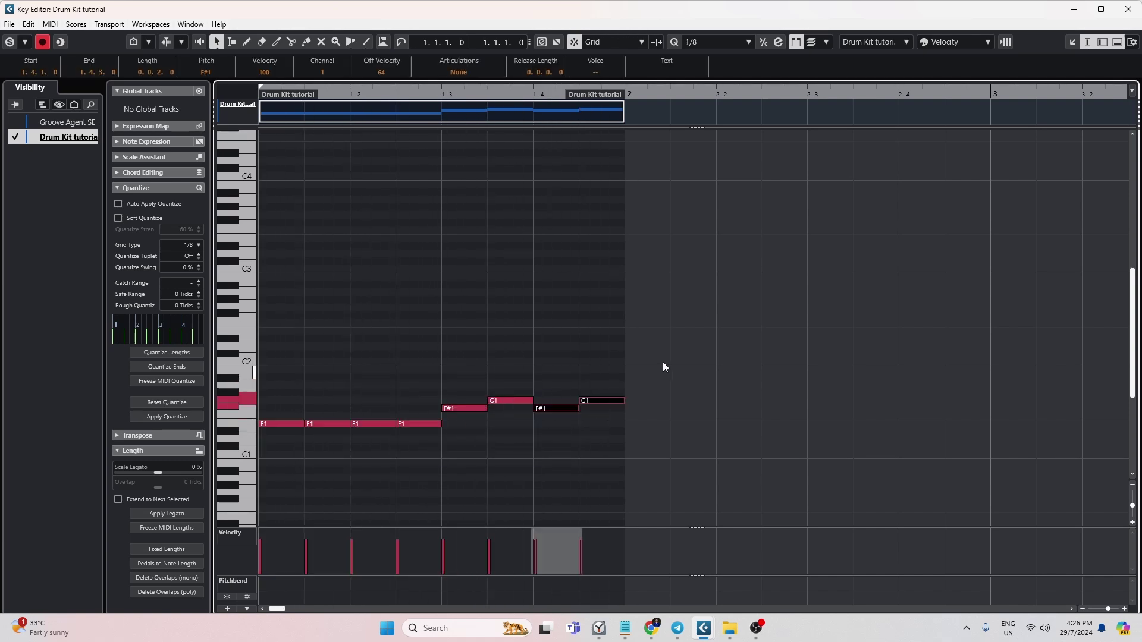
key(ctrl+a)
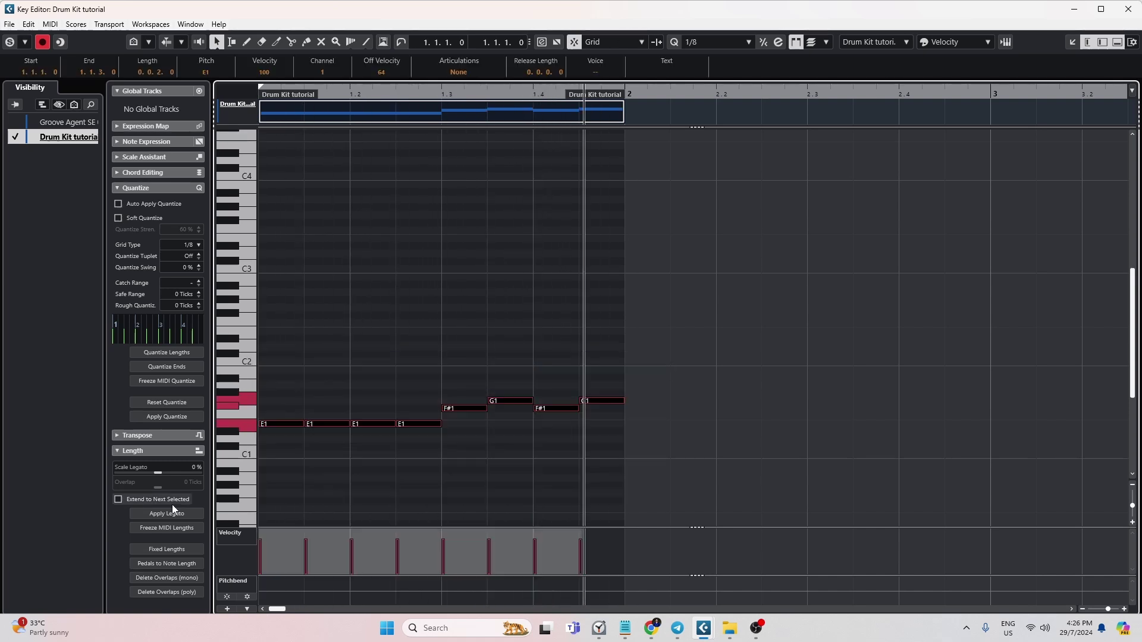
click(394, 469)
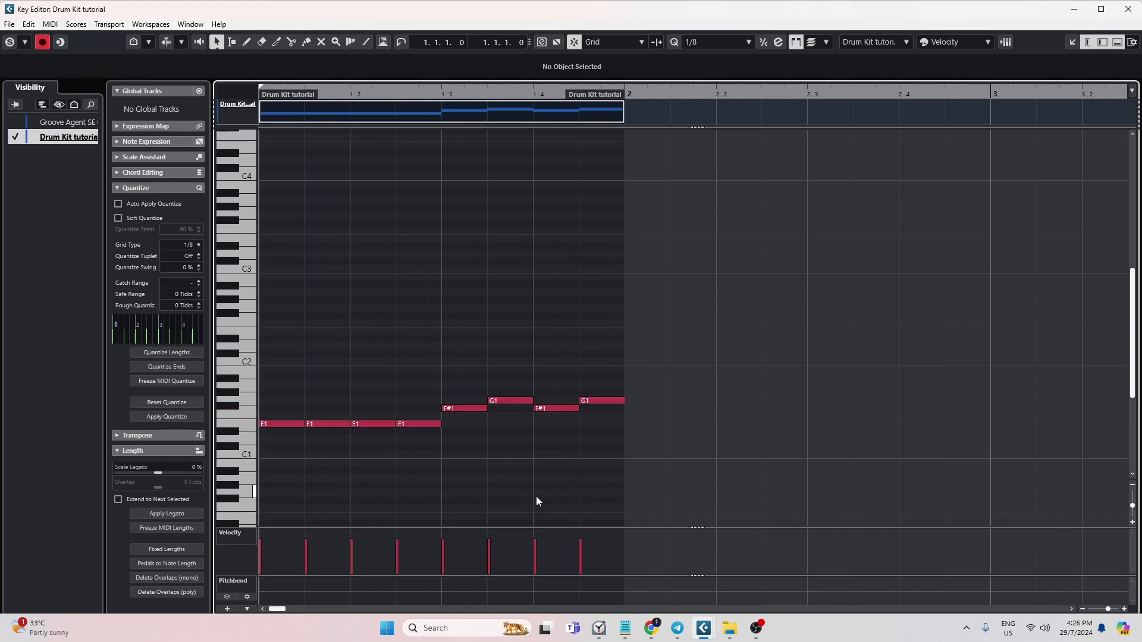
Raise the last G1 note of the bar to G#1 and play the pattern.
drag(598, 402, 599, 394)
click(666, 348)
key(ctrl+a)
click(419, 470)
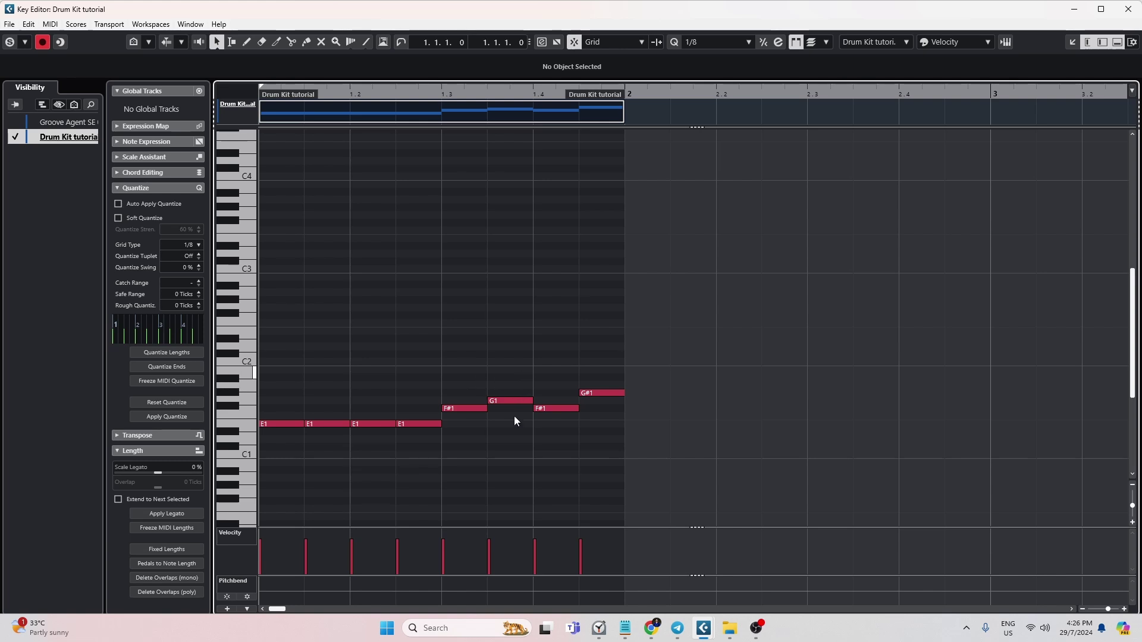
Select the G1 note at 1.3.3 and make Tuning the active Note Expression parameter.
click(510, 400)
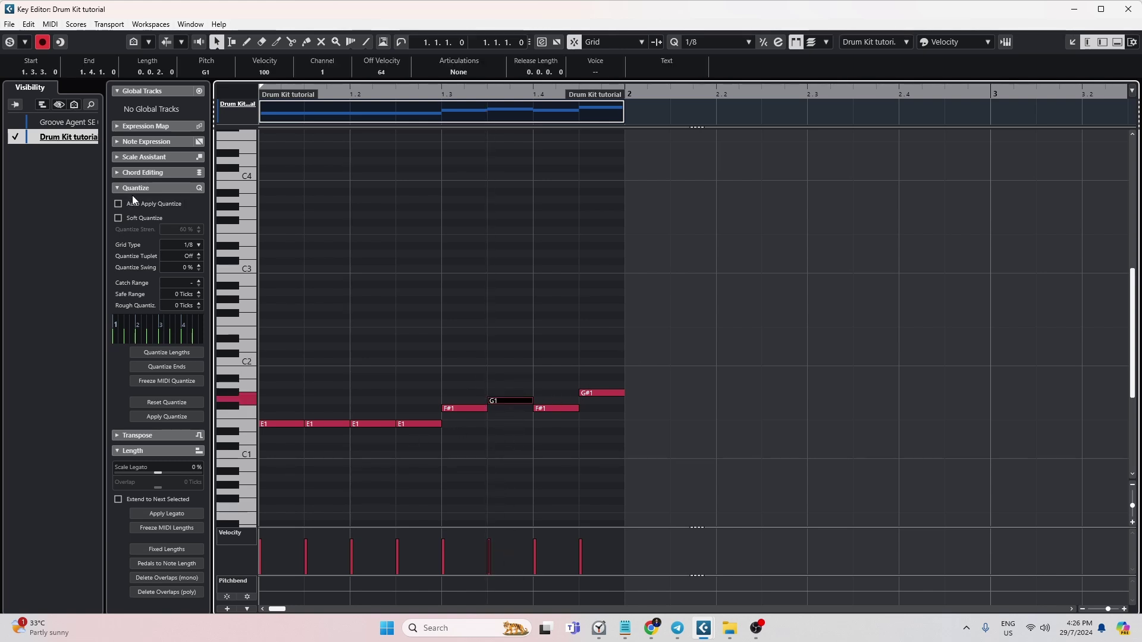
click(162, 139)
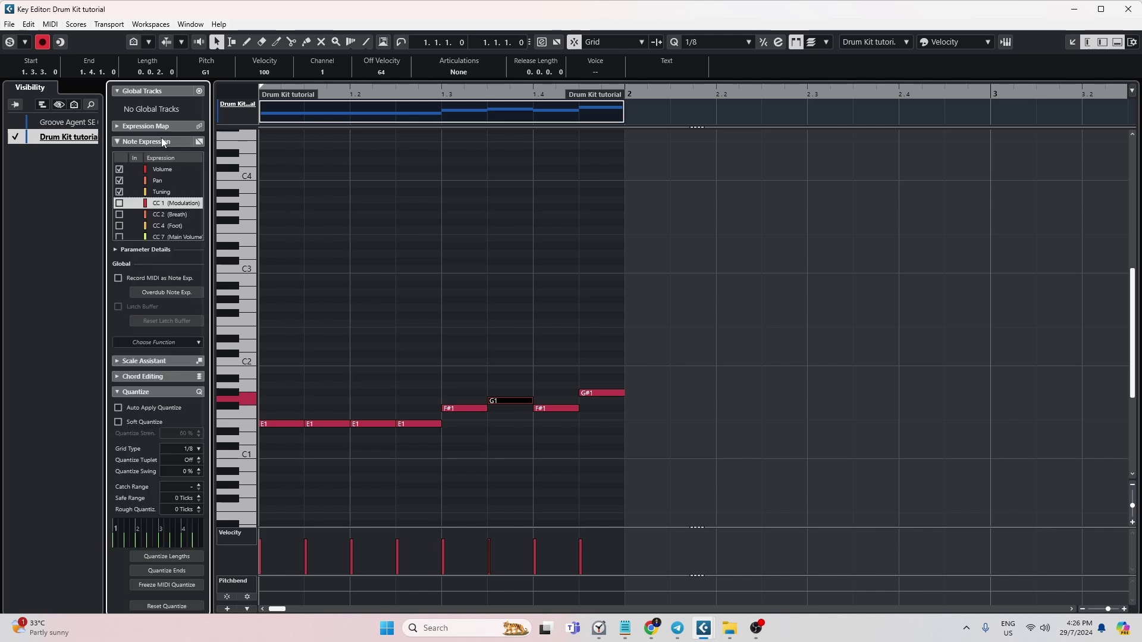
click(156, 192)
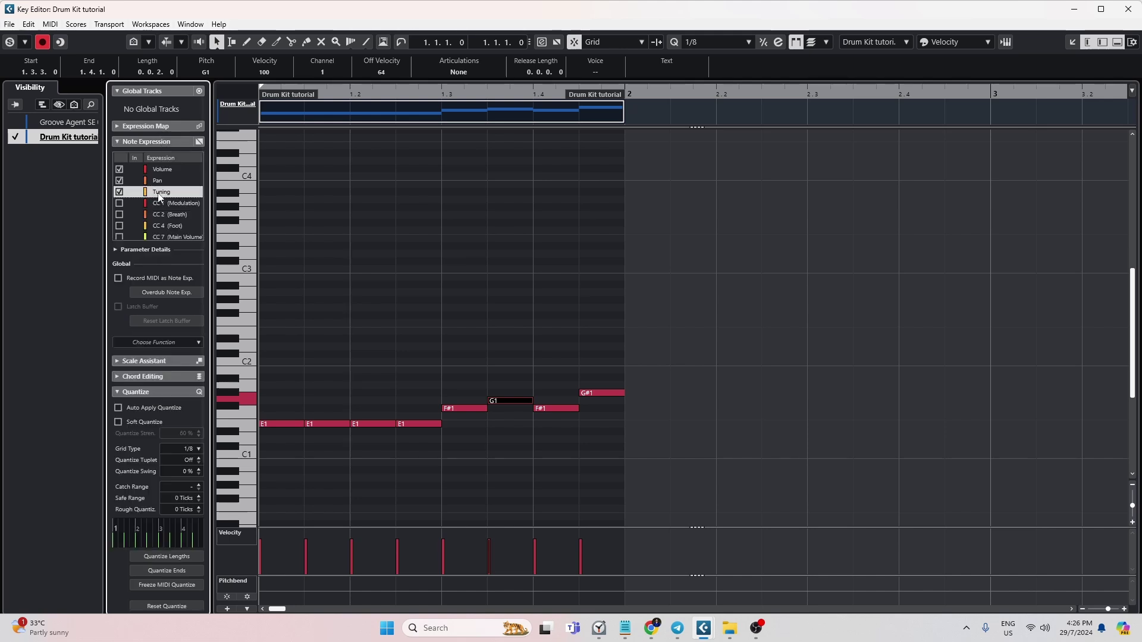
Try to open the note expression editor on the G1 note.
click(514, 385)
click(512, 400)
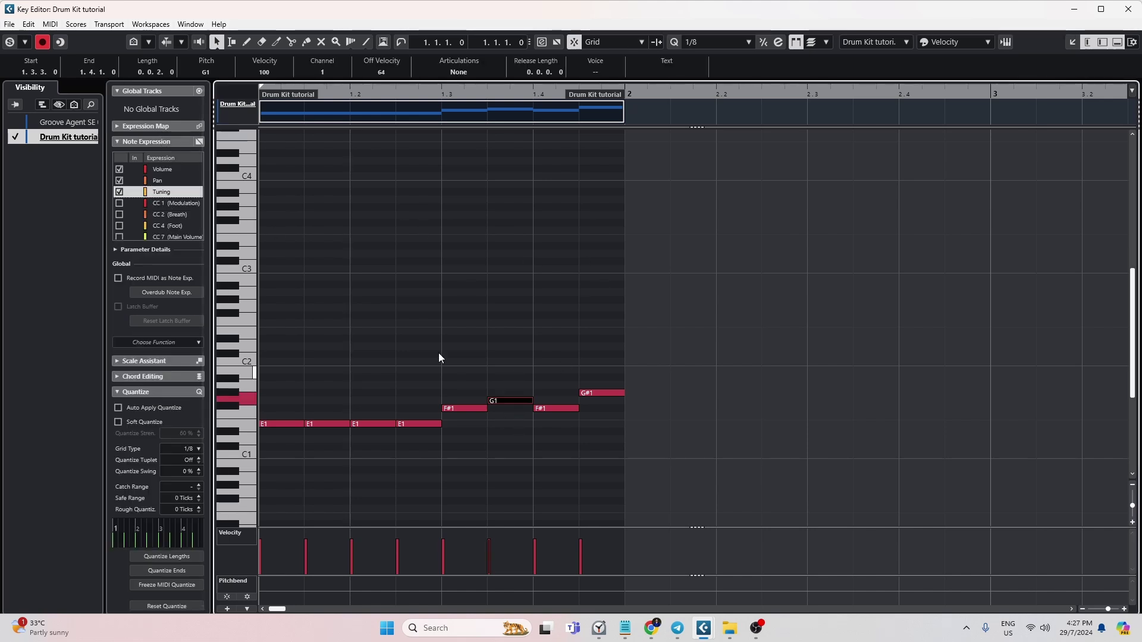
click(516, 405)
double_click(516, 402)
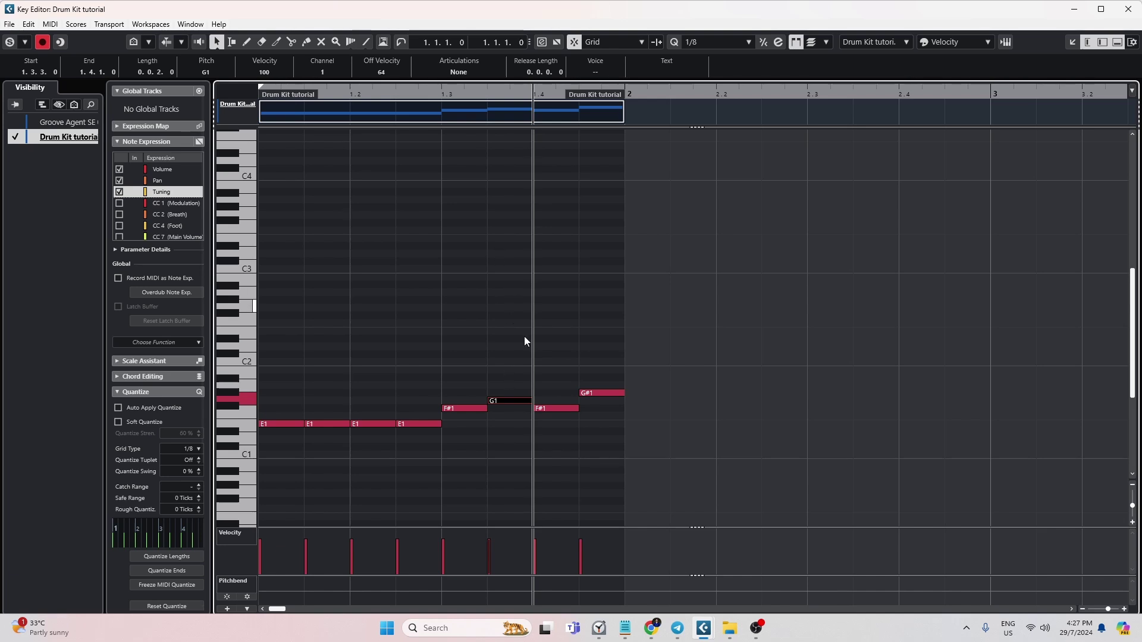
key(Delete)
key(ctrl+z)
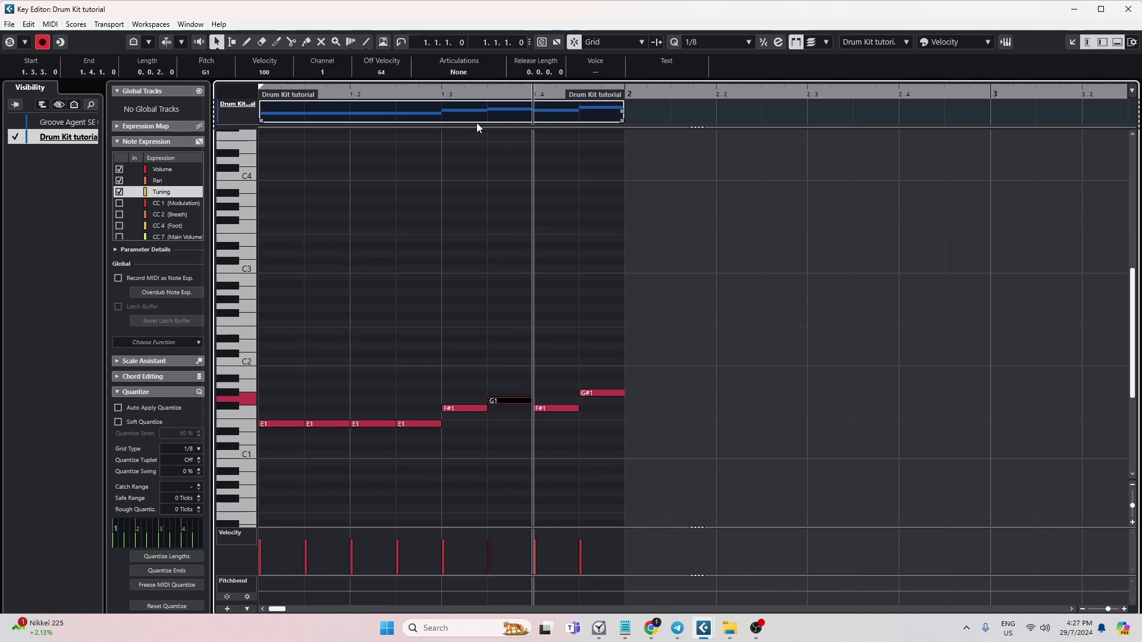
Make the Show Note Expression Data control available in the Key Editor toolbar and turn it on.
right_click(1033, 42)
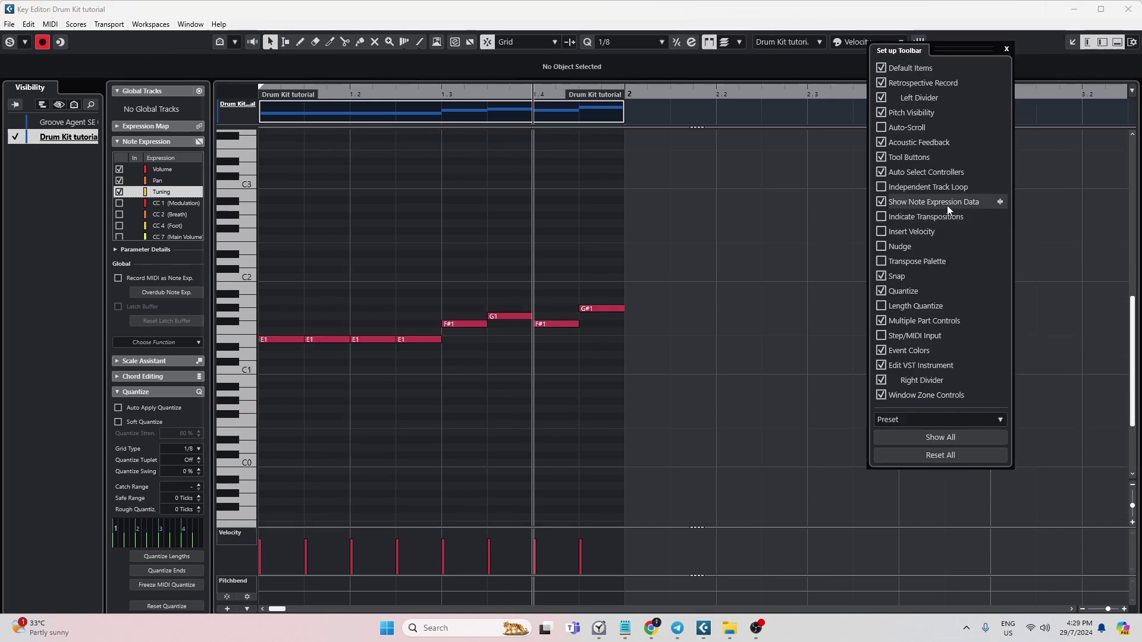
click(880, 203)
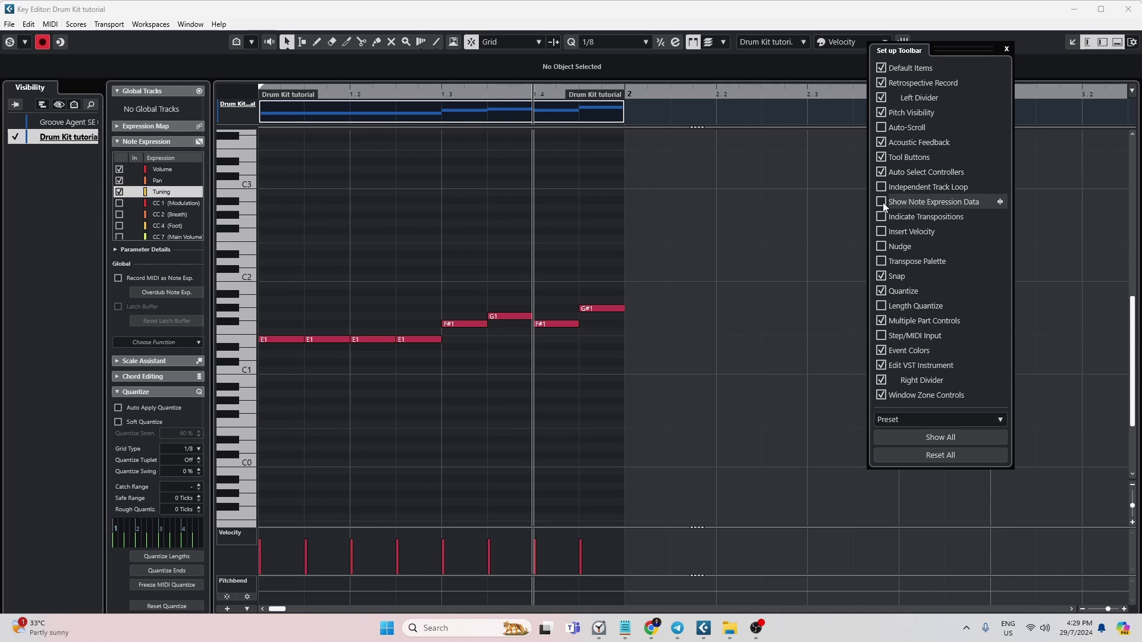
click(883, 202)
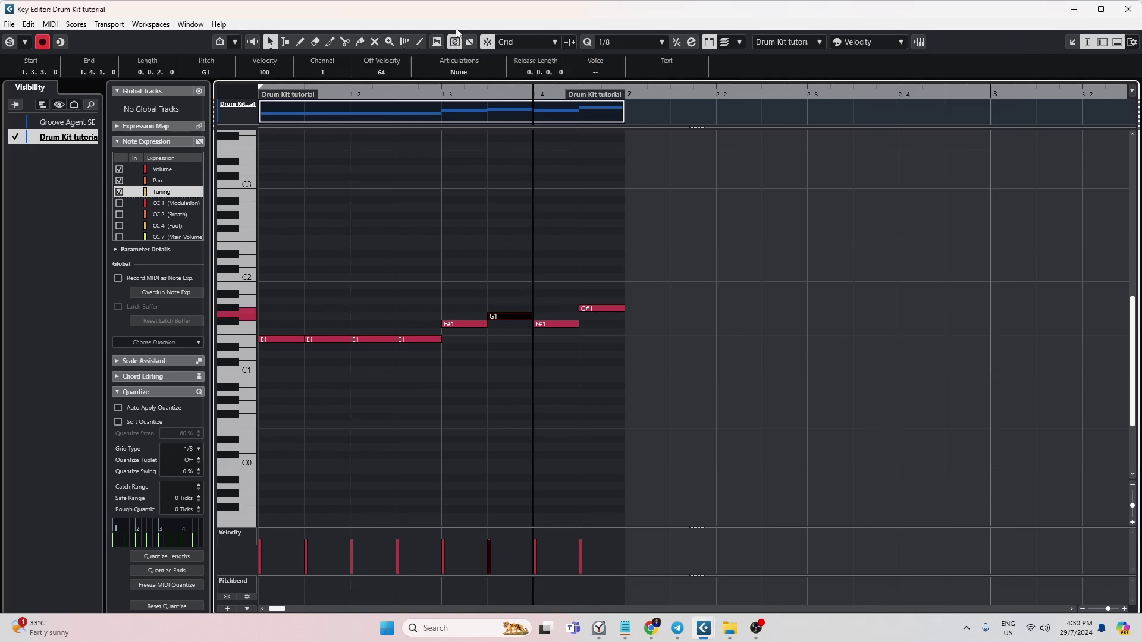
Open the G1 note's expression editor and draw a gently falling Tuning curve across the note.
double_click(508, 319)
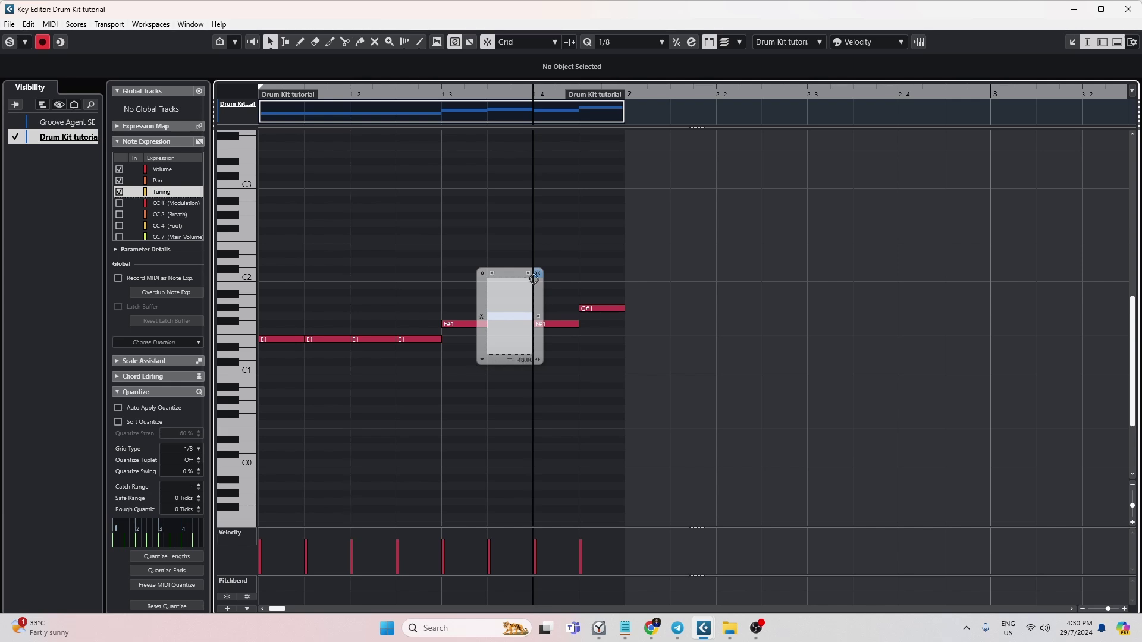
right_click(499, 317)
click(528, 317)
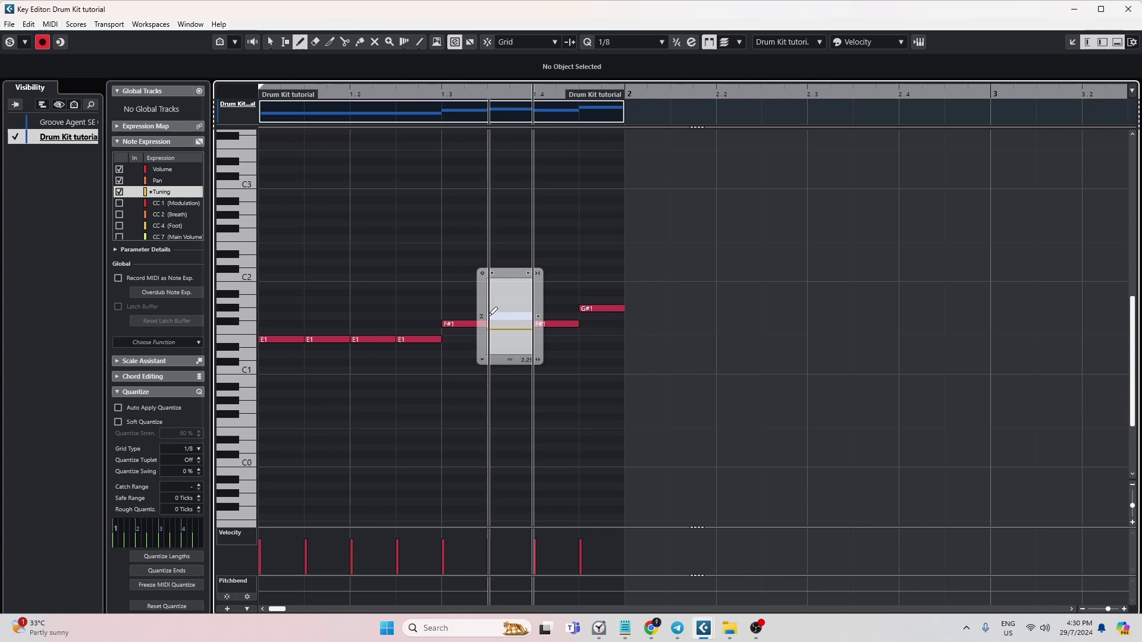
drag(488, 315, 531, 333)
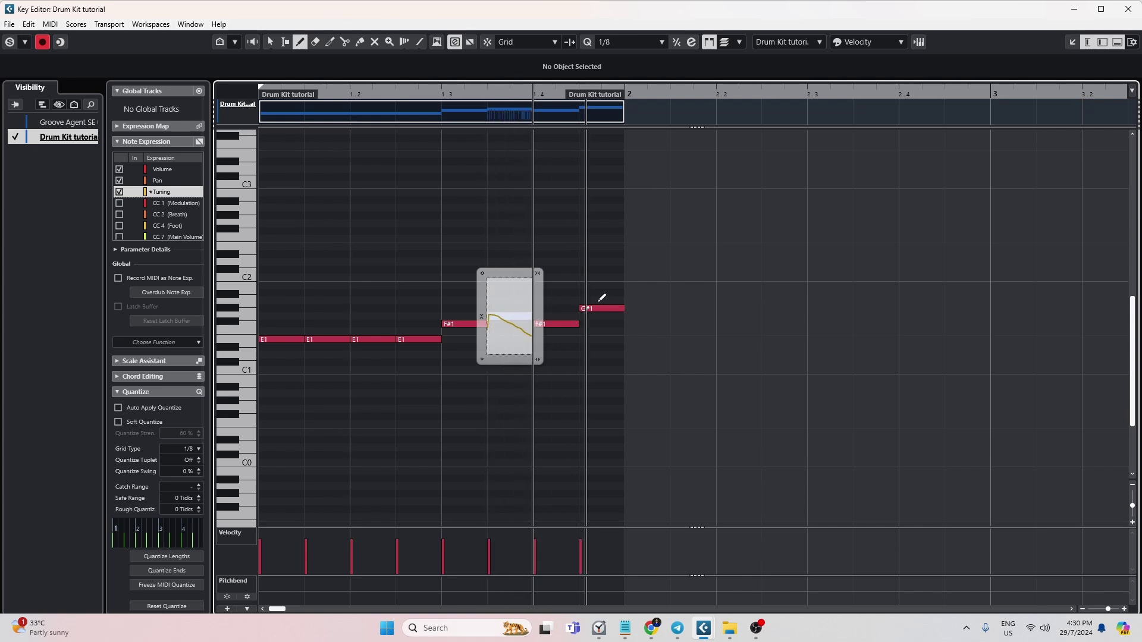
Return to the Object Selection tool, close the expression editor, select all the notes and play the pattern from its start.
right_click(566, 254)
click(566, 254)
click(487, 263)
drag(644, 265, 269, 364)
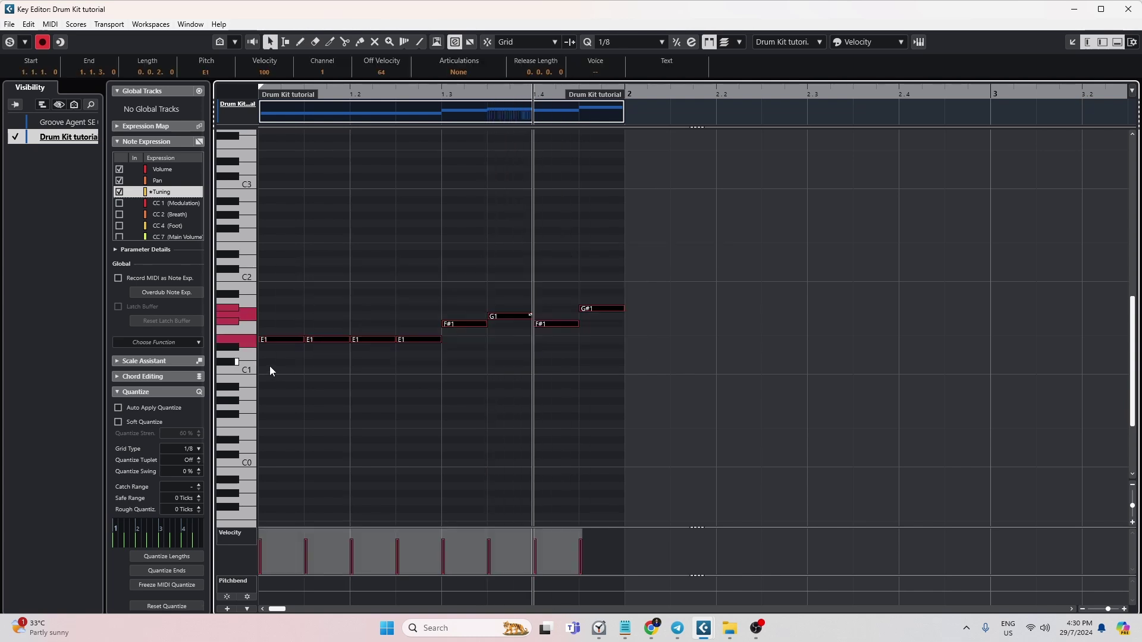
key(l)
key(space)
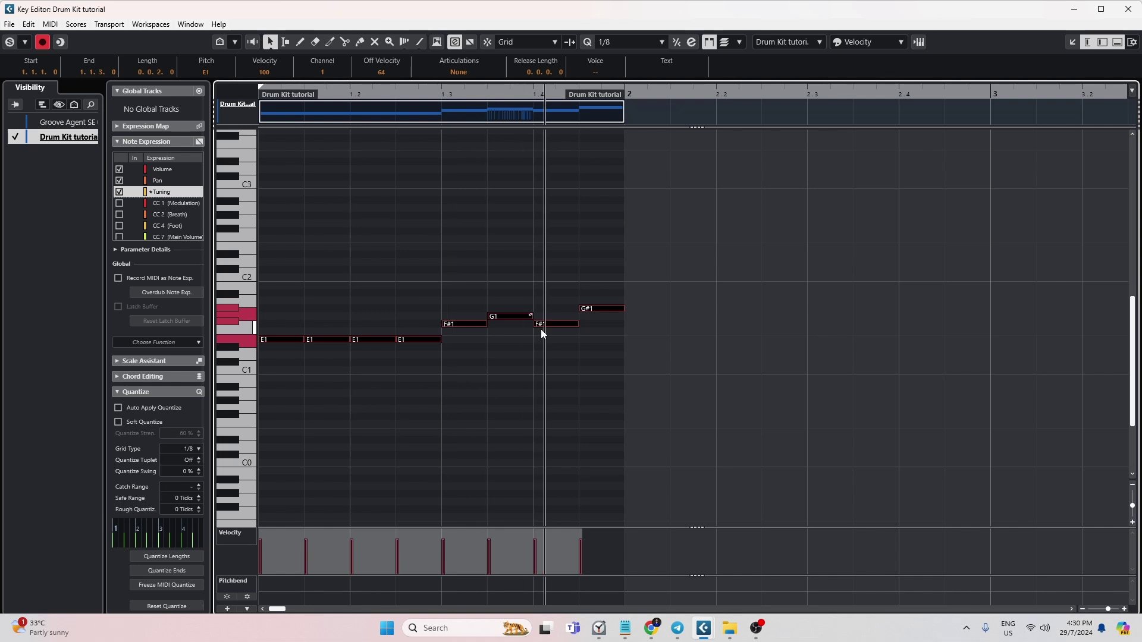
key(space)
click(635, 313)
Redraw the G1 note's Tuning curve as a steeper fall starting higher, and play the whole pattern.
double_click(515, 316)
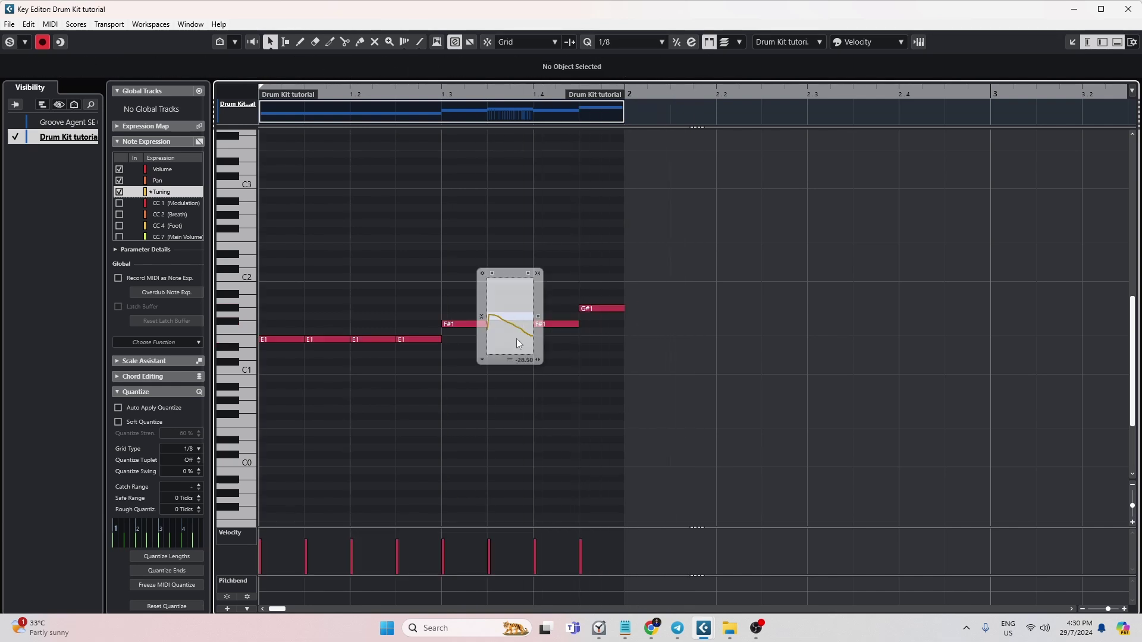
right_click(494, 318)
click(530, 319)
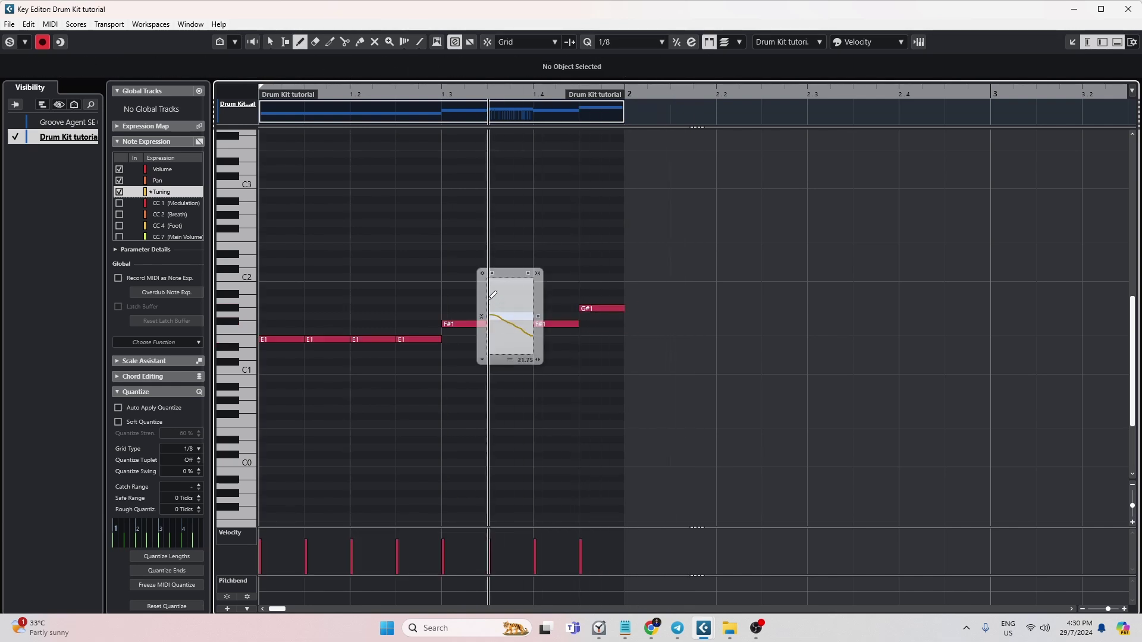
mouse_move(490, 306)
mouse_down()
mouse_move(503, 303)
mouse_move(533, 339)
mouse_up()
key(1)
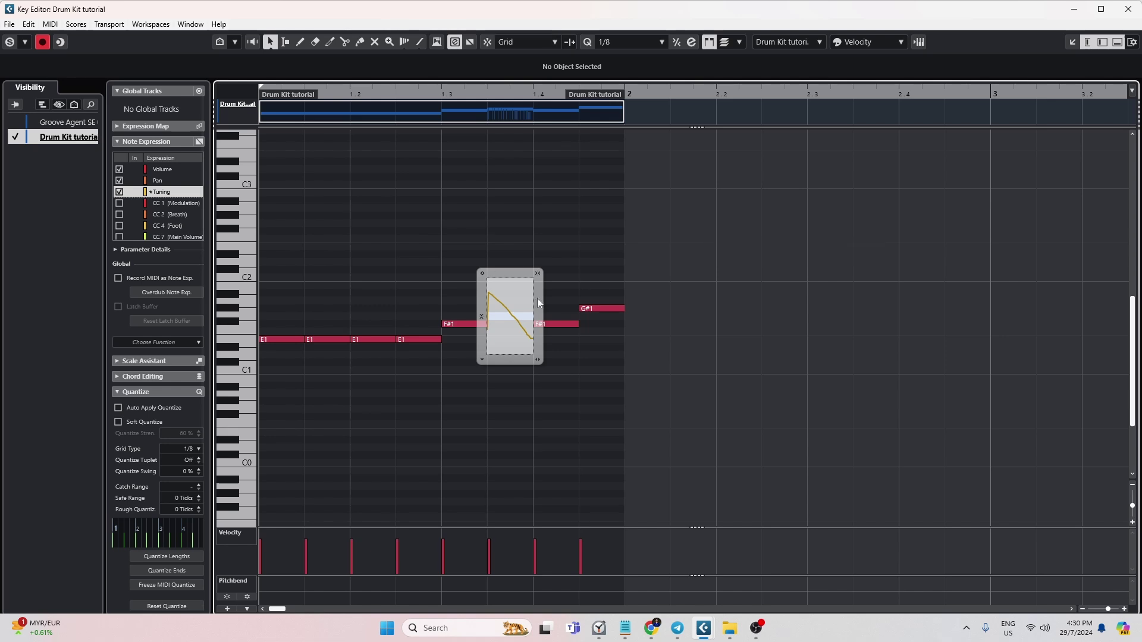
click(672, 248)
key(ctrl+a)
key(space)
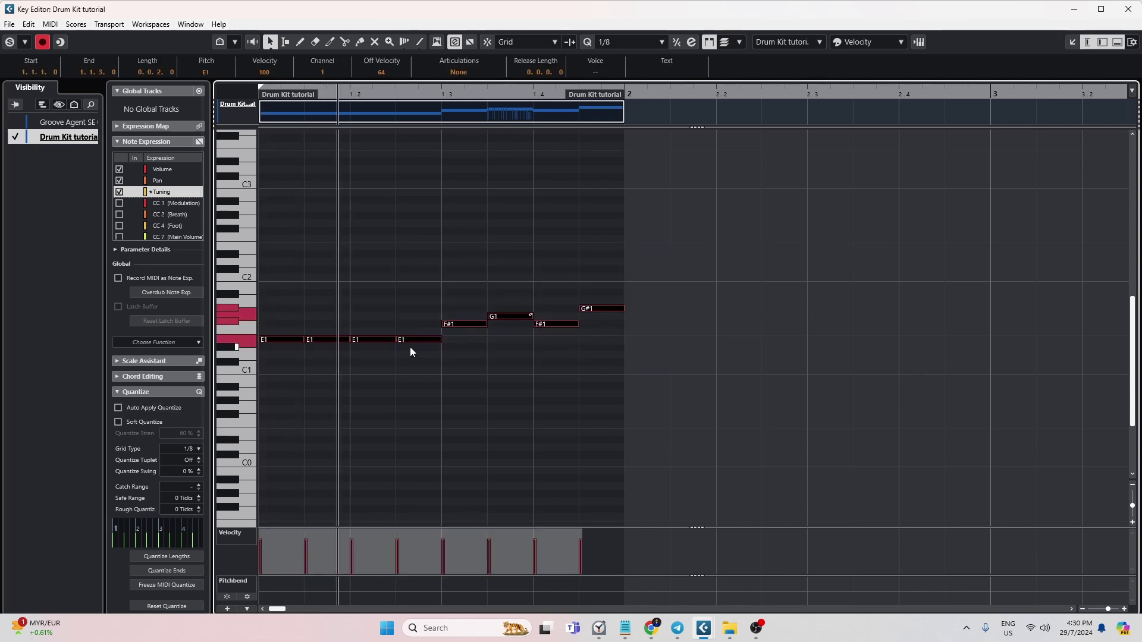
Open the shared expression editor for all selected notes, redraw the Tuning curve's end into the following F#1, and play the pattern.
double_click(528, 316)
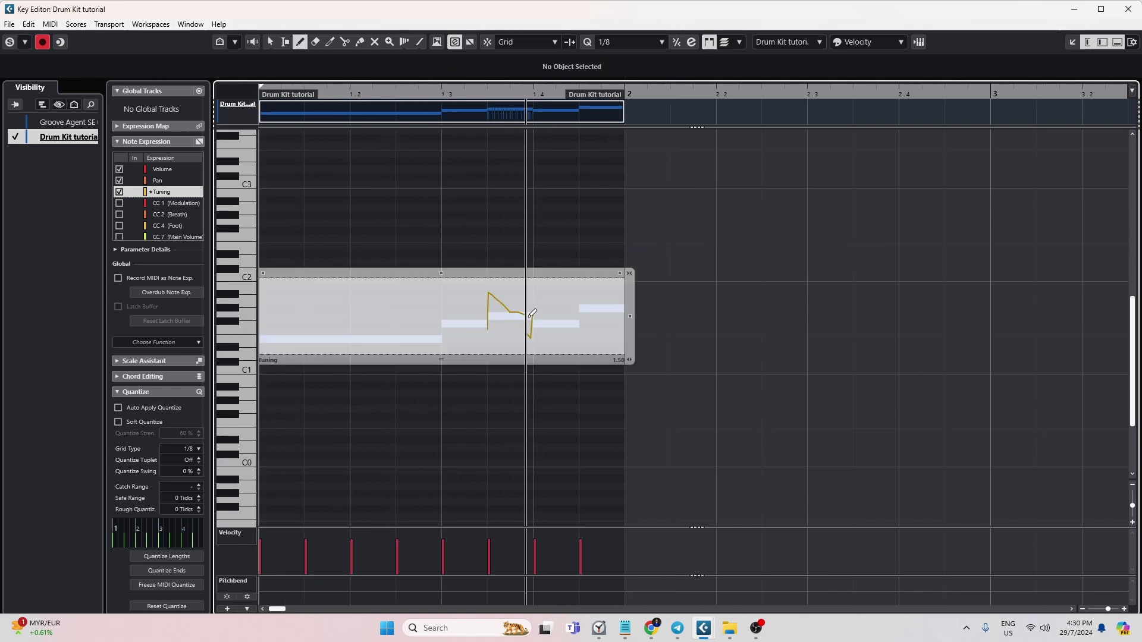
mouse_move(529, 318)
mouse_down()
mouse_move(500, 300)
mouse_move(535, 319)
mouse_up()
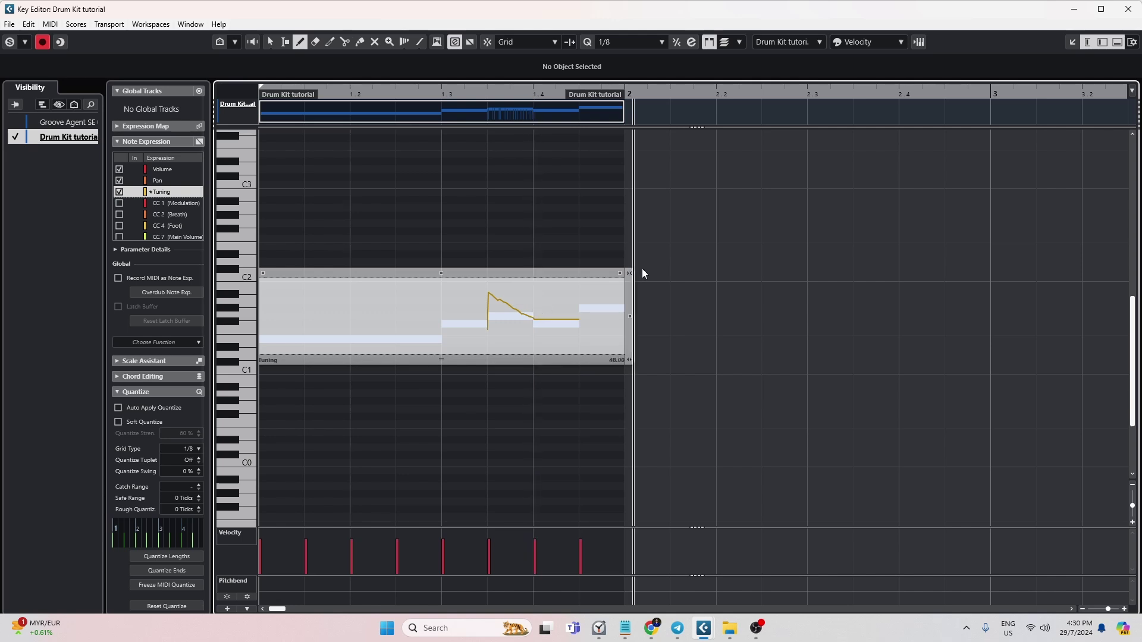
key(1)
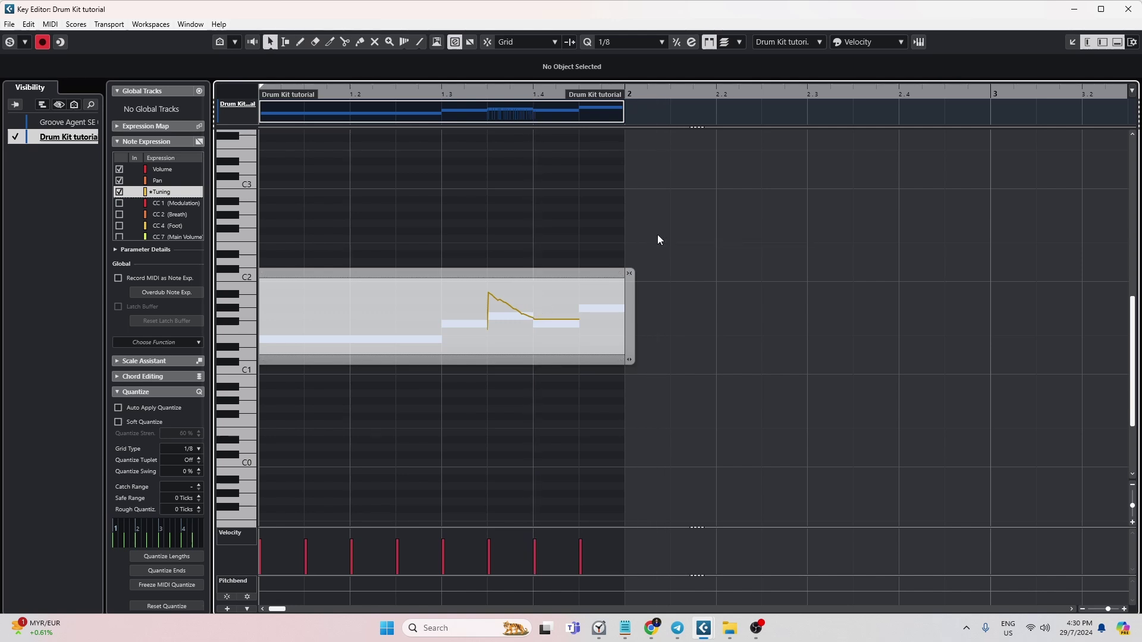
click(629, 273)
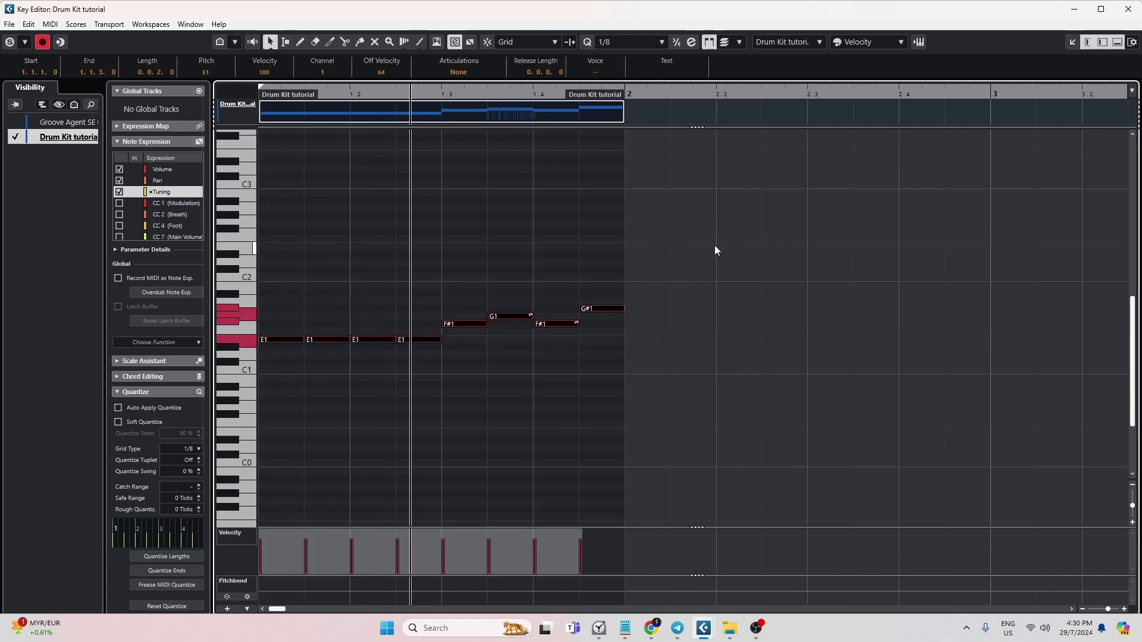
click(658, 338)
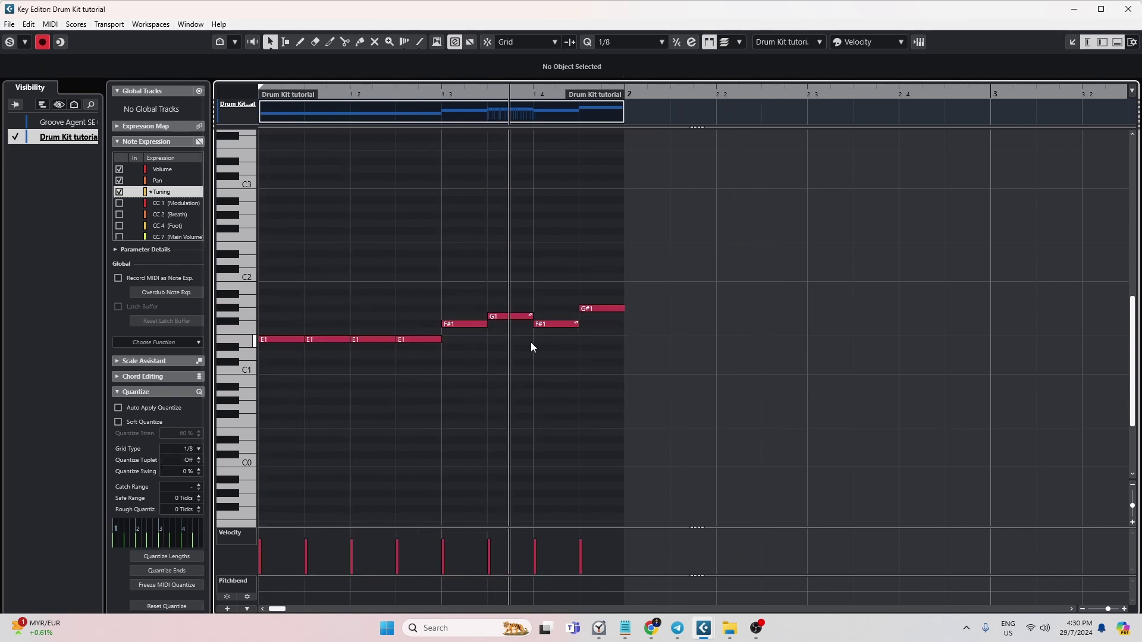
key(space)
Open the shared expression editor for the notes from the third E1 onward and draw Tuning curves rising over the E1s and falling over the first F#1.
double_click(575, 323)
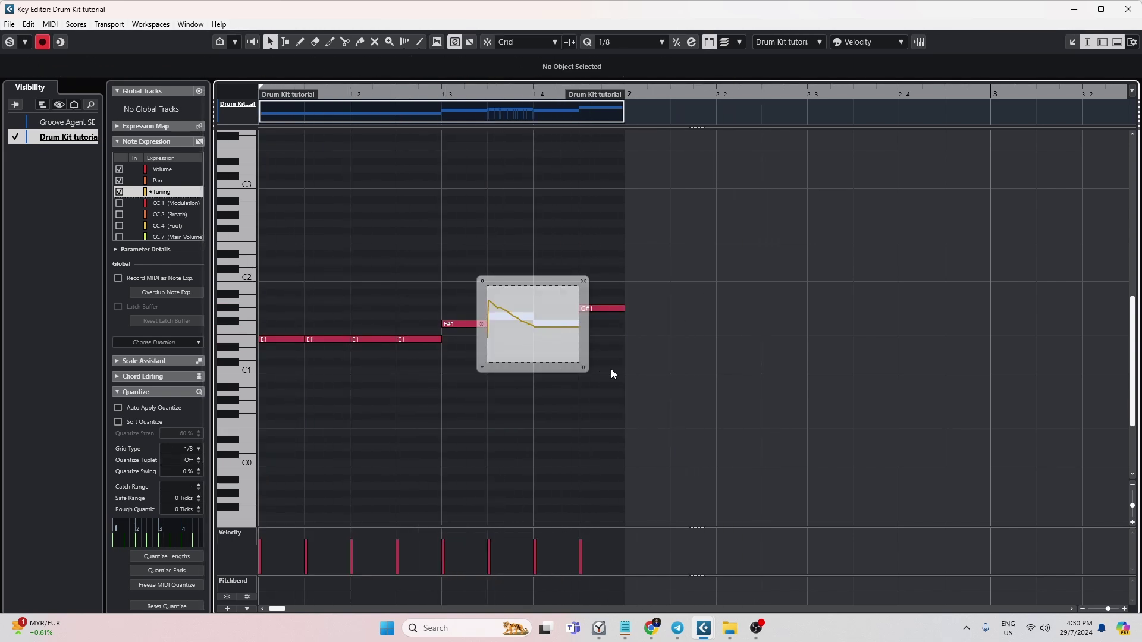
click(611, 368)
drag(362, 260, 646, 386)
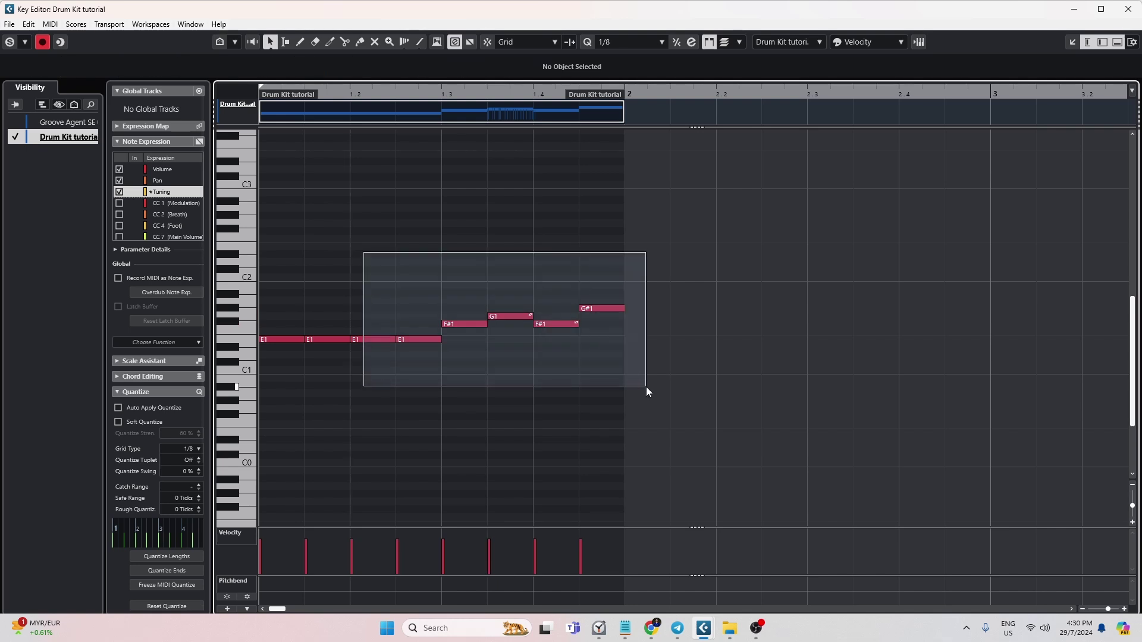
double_click(508, 316)
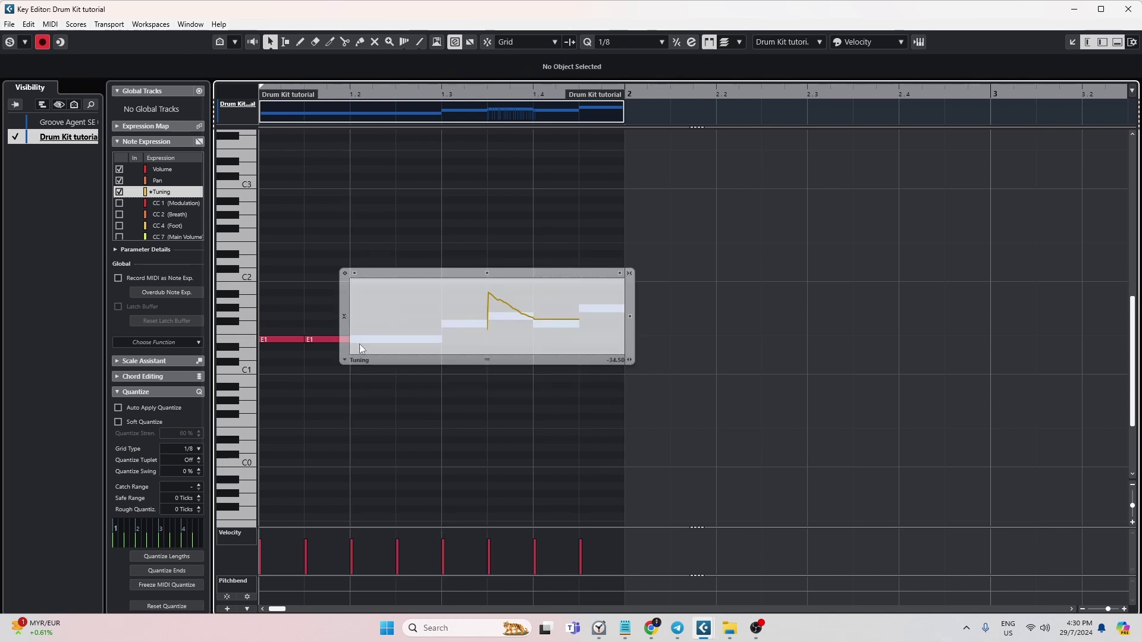
mouse_move(449, 309)
mouse_down()
mouse_move(482, 326)
mouse_move(370, 307)
mouse_move(388, 307)
mouse_up()
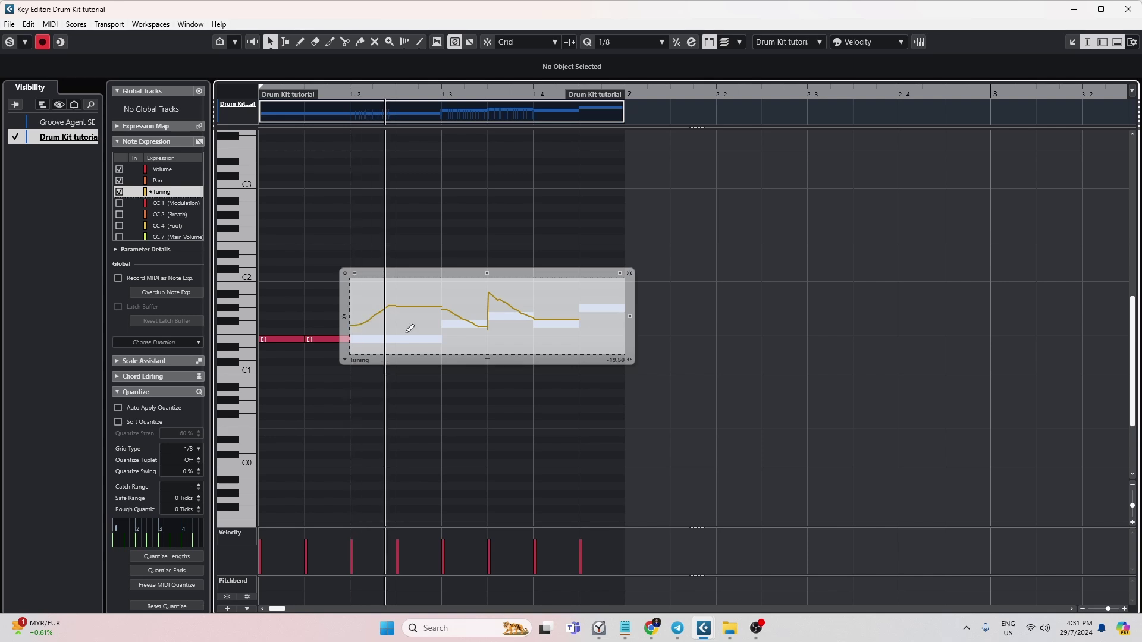
click(519, 243)
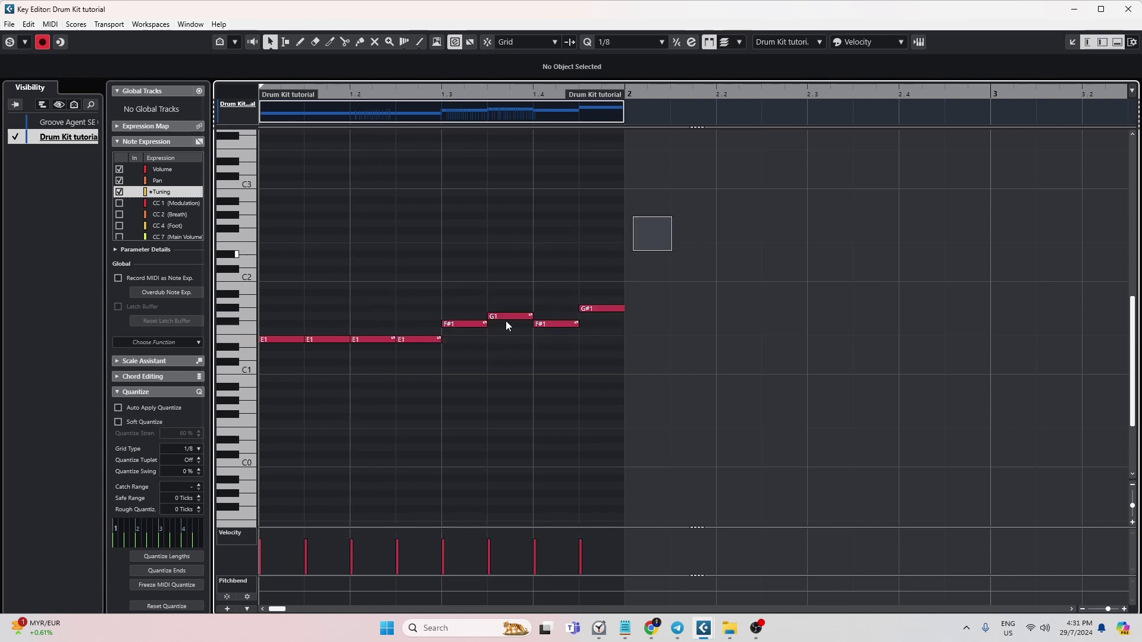
Select all the notes, play the pattern, and close the key editor.
click(444, 391)
key(space)
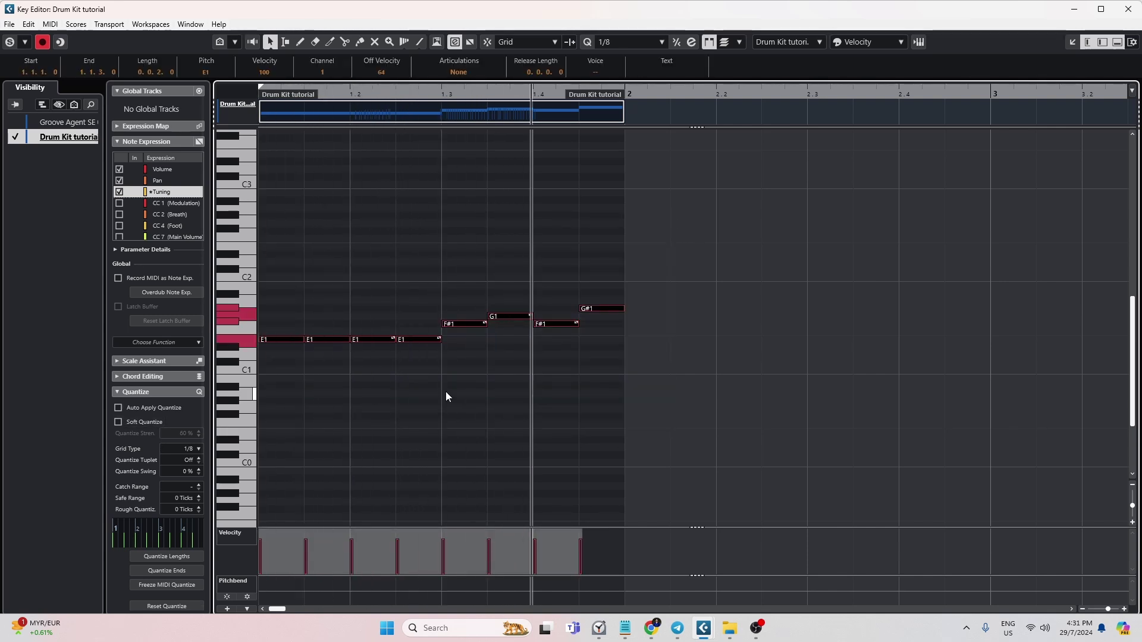
key(space)
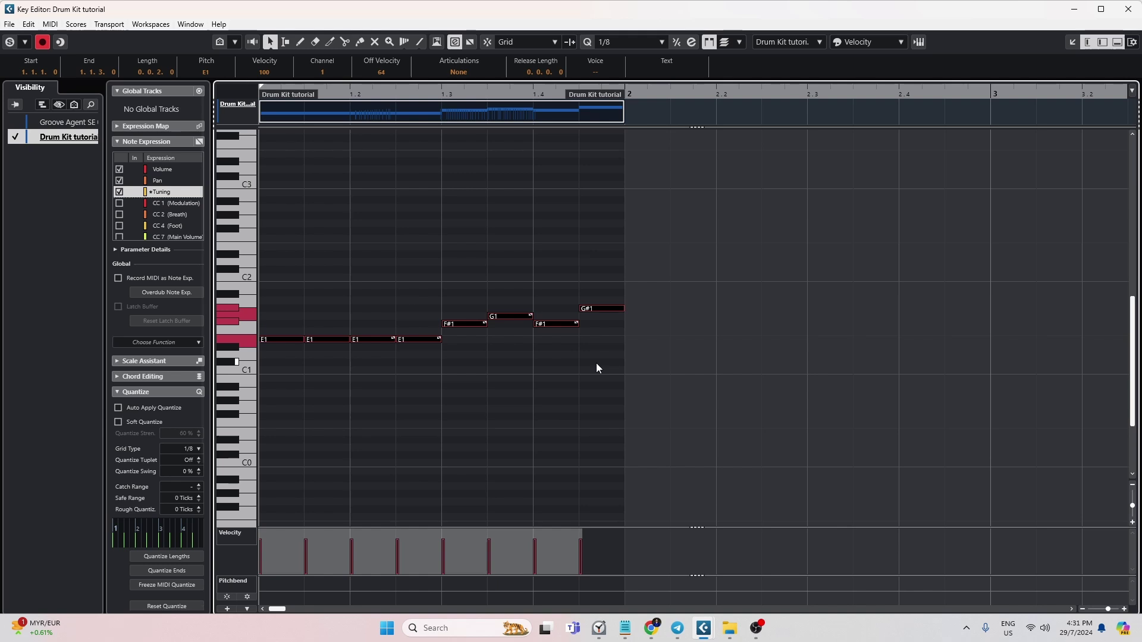
key(Return)
key(Return)
Open the Drum Kit tutorial track's instrument and copy the sample from the C#1 pad to the empty A1 pad.
click(542, 197)
click(533, 168)
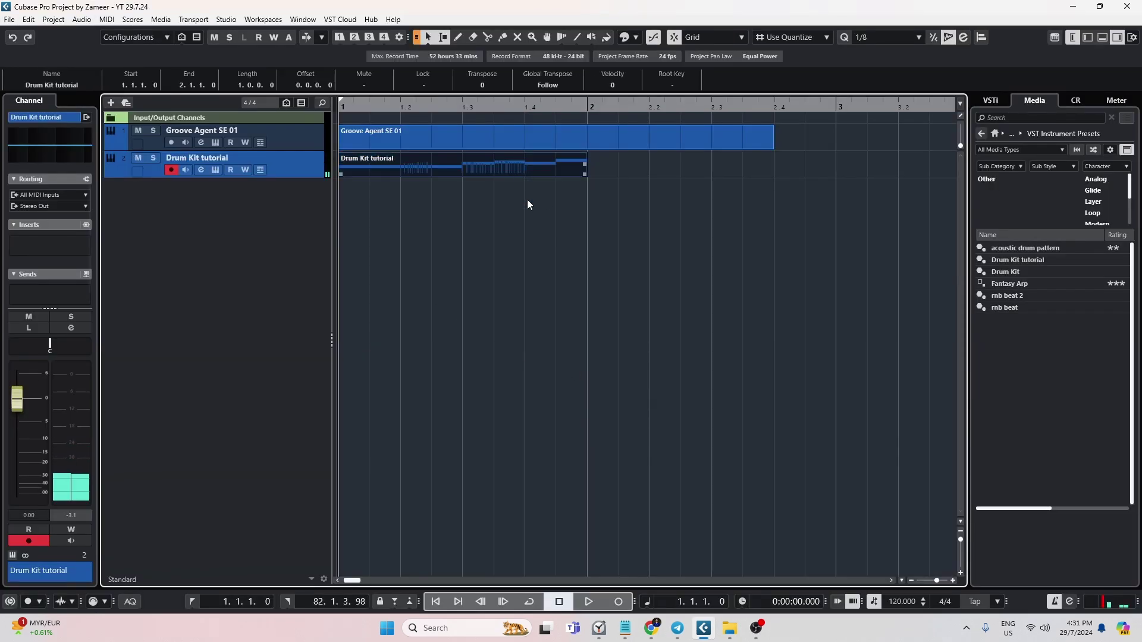
key(g)
key(g)
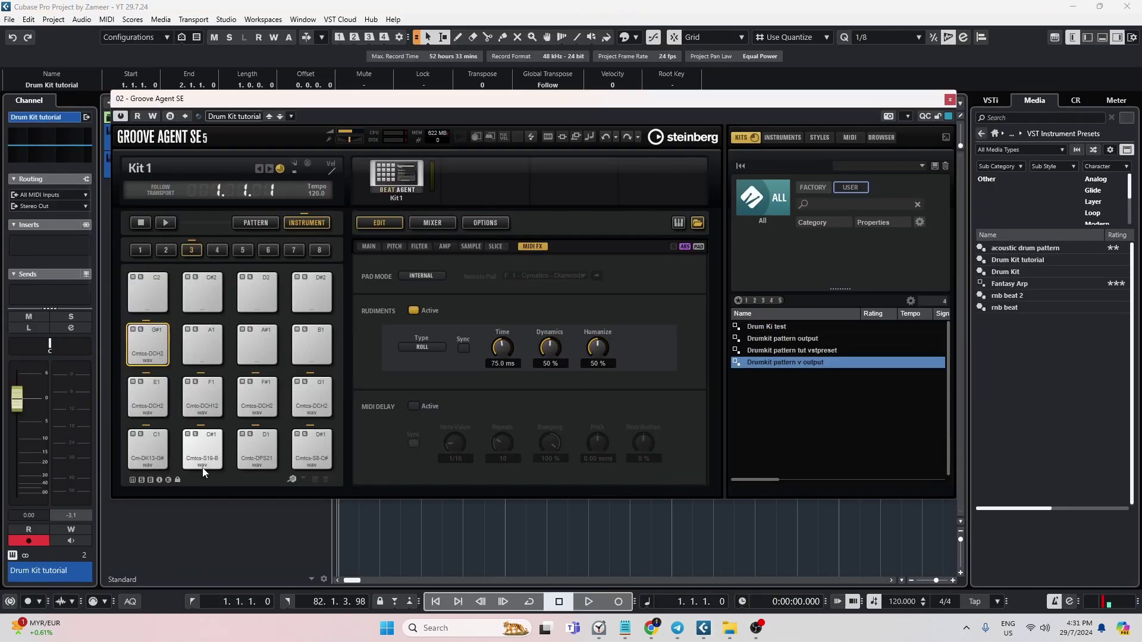
click(201, 448)
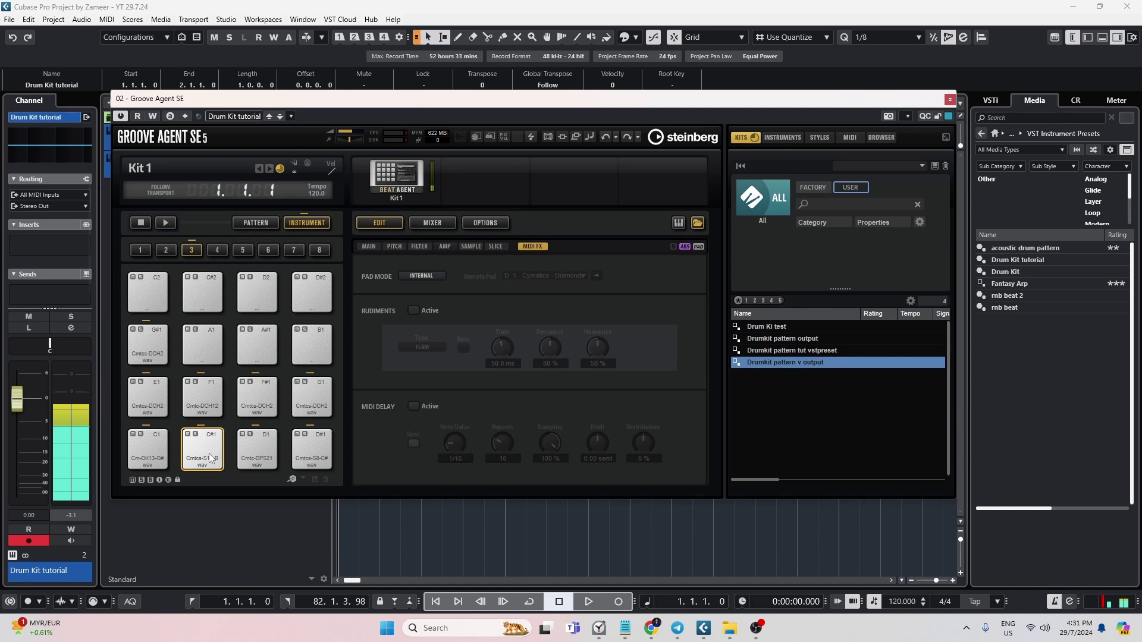
drag(210, 457, 203, 354)
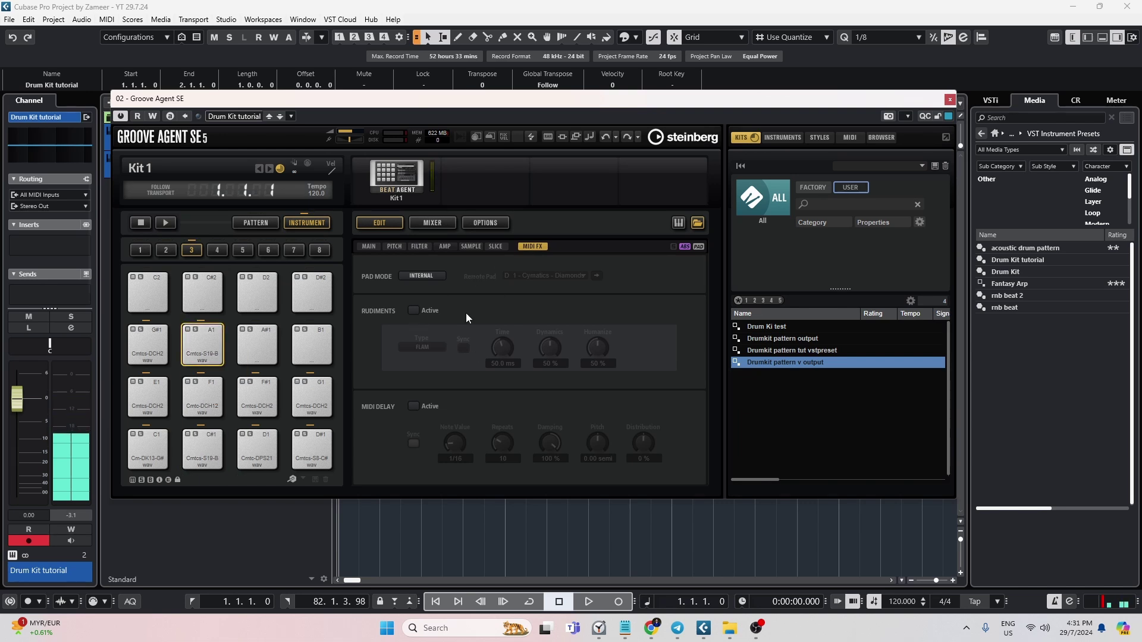
Activate Rudiments on the A1 pad with type Roll, sync enabled and a note value of 1/16T.
click(413, 310)
click(424, 347)
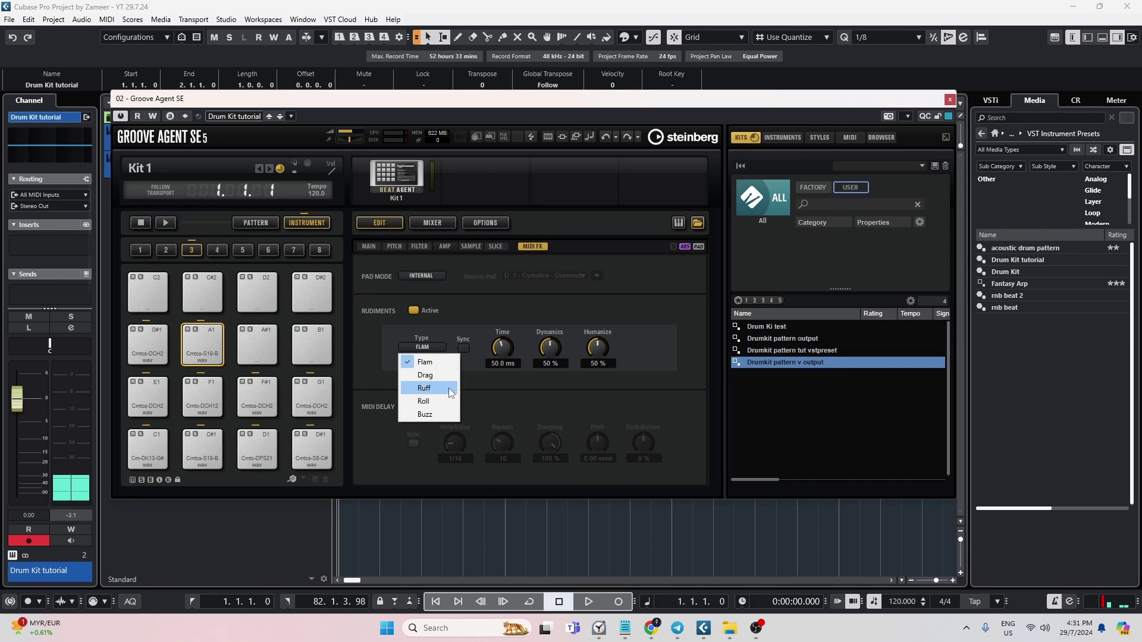
click(423, 401)
click(463, 348)
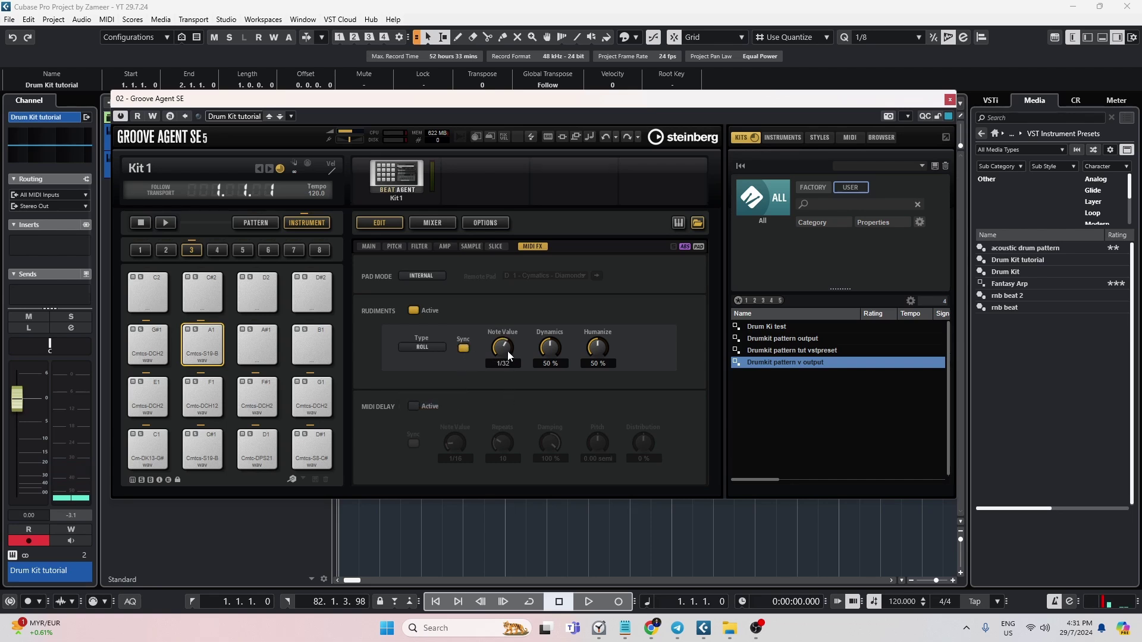
drag(511, 403, 515, 389)
drag(528, 340, 532, 369)
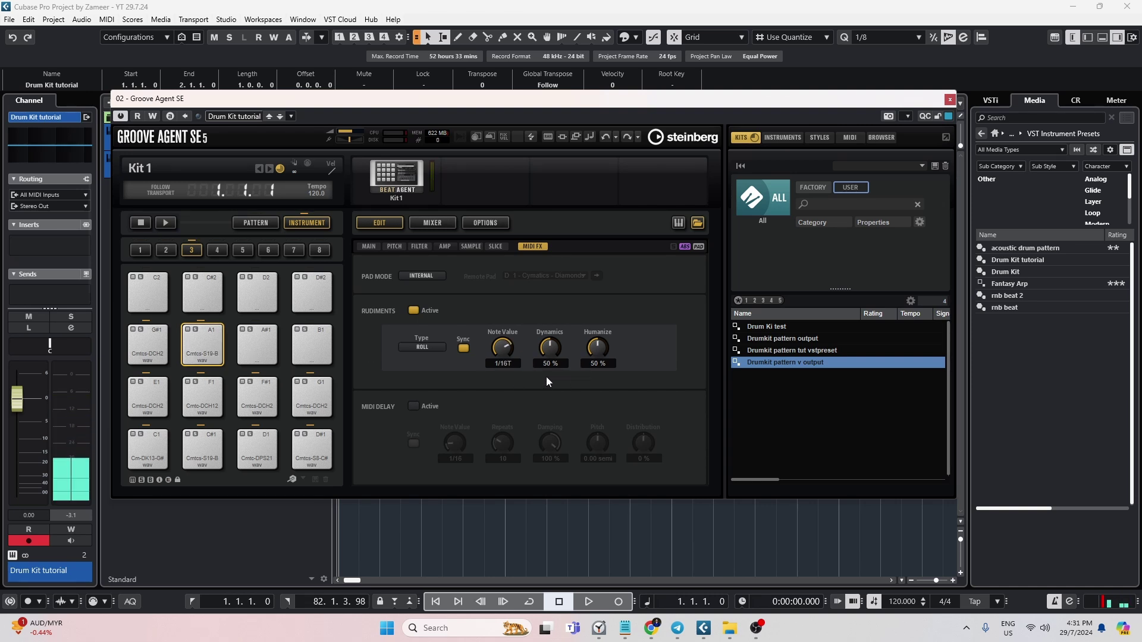
Set the A1 roll's Humanize to 75 %, audition the pad, and close the instrument window.
drag(597, 324, 597, 322)
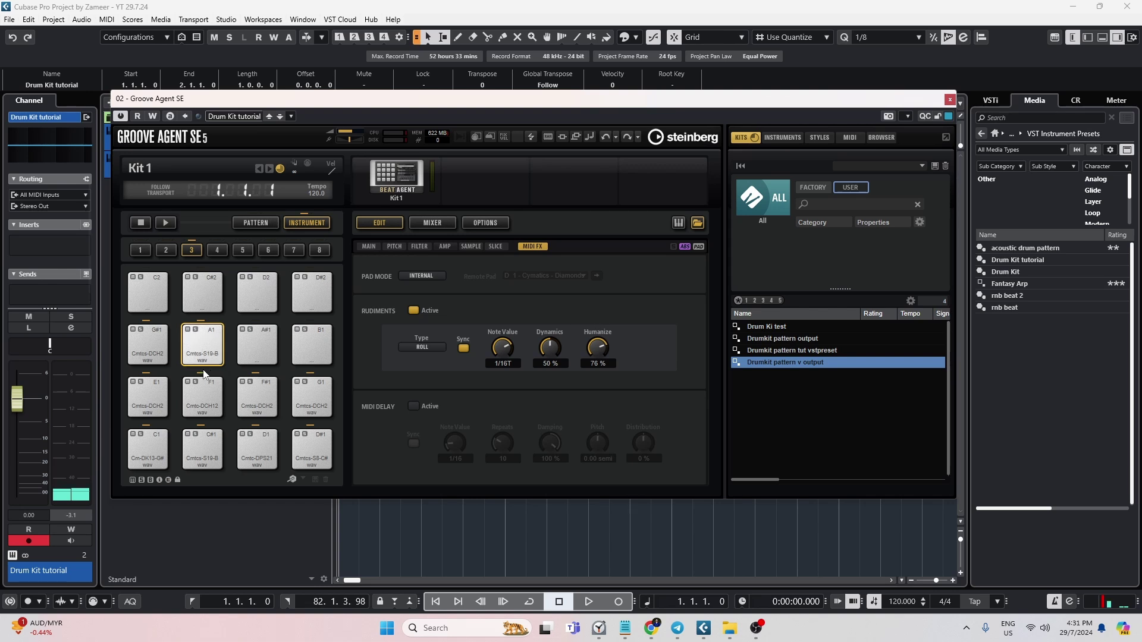
click(206, 343)
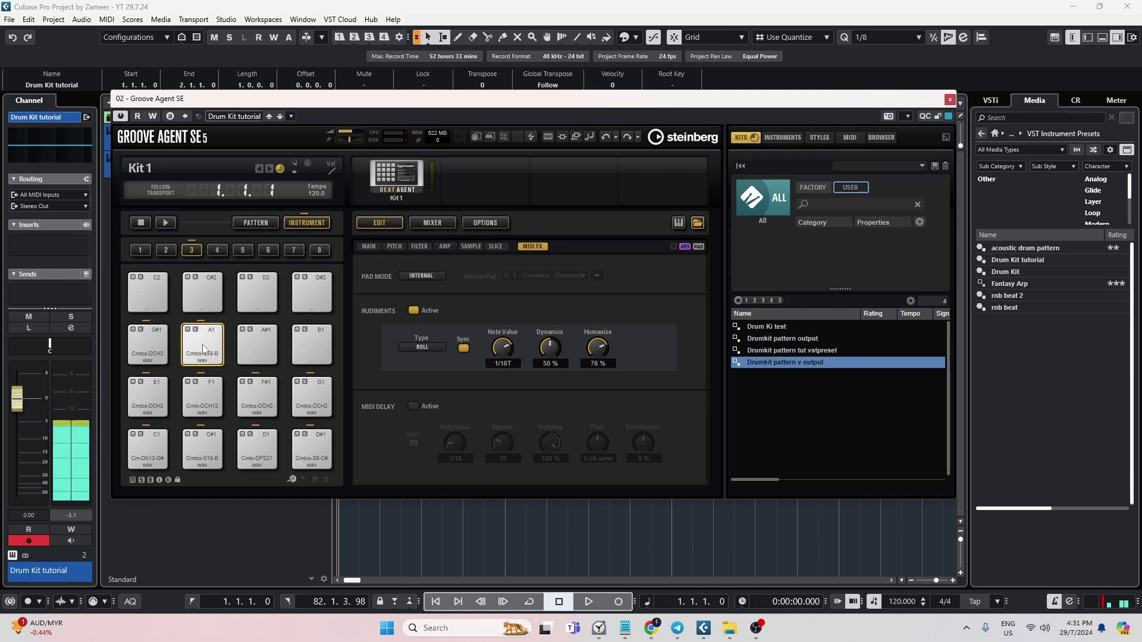
drag(596, 345, 597, 351)
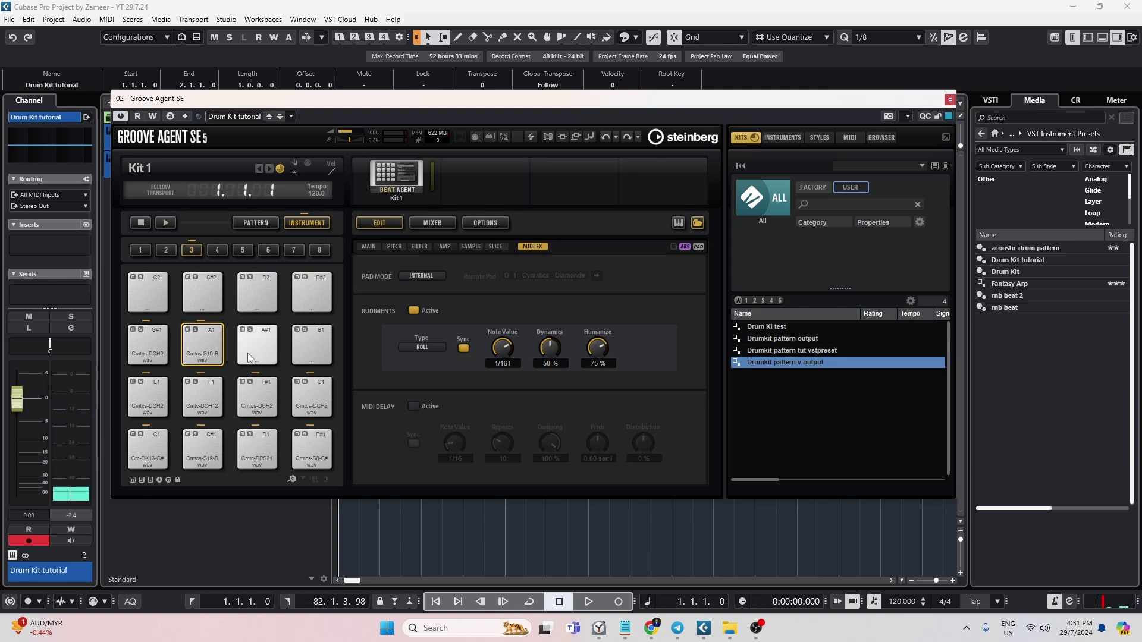
click(210, 348)
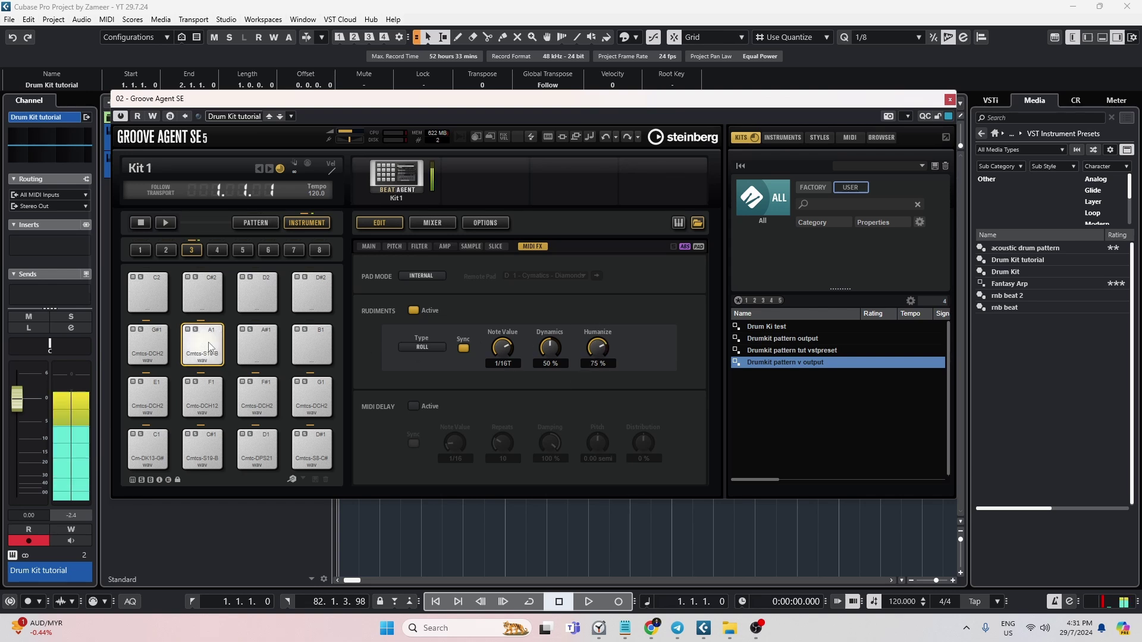
click(949, 100)
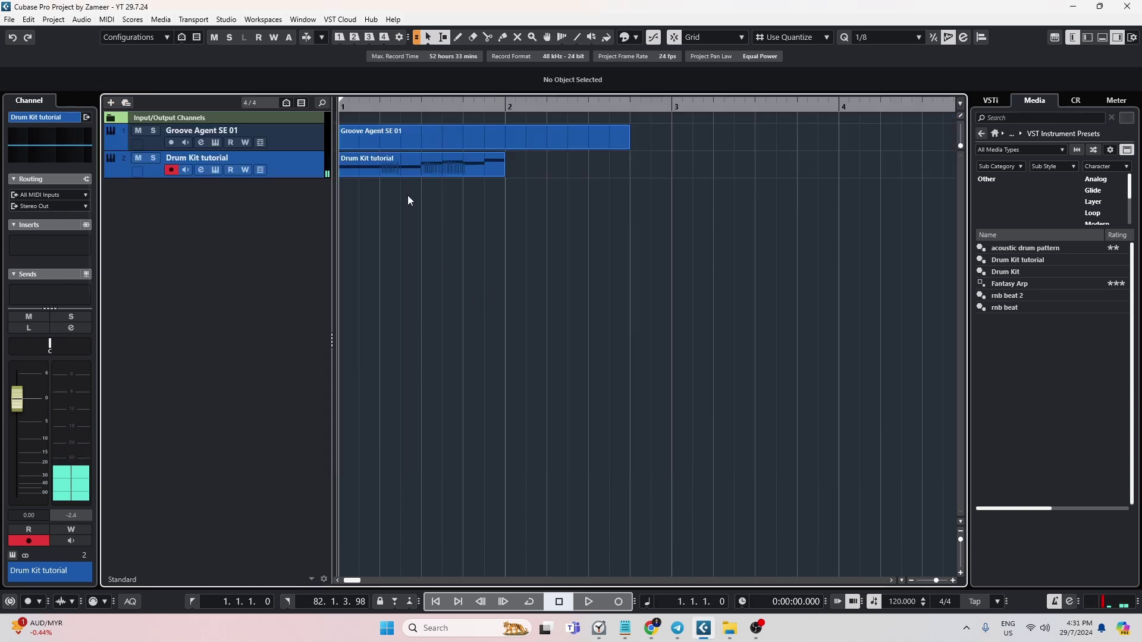
Open the Drum Kit tutorial part, add an A1 note at beat 1.2, and play the whole pattern.
double_click(414, 173)
click(938, 375)
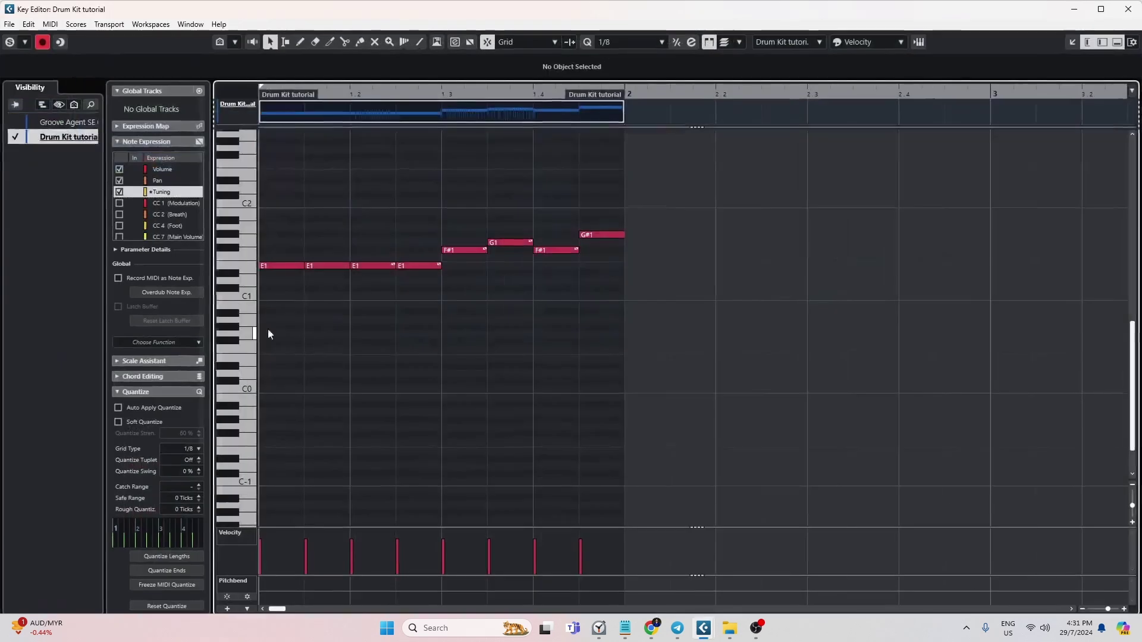
click(356, 227)
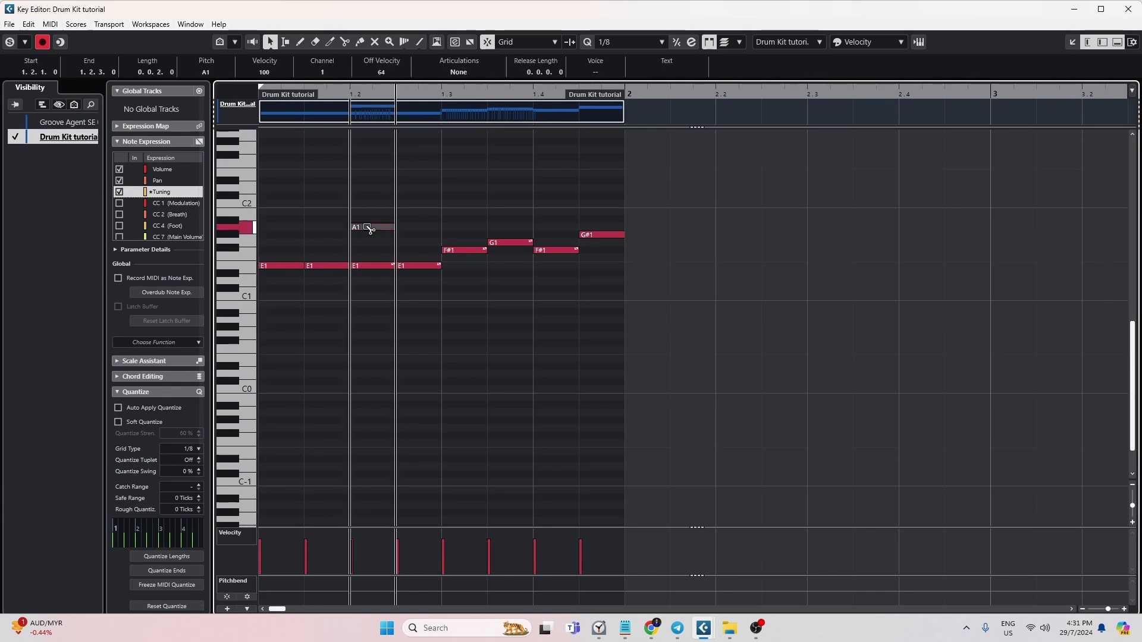
key(ctrl+a)
key(space)
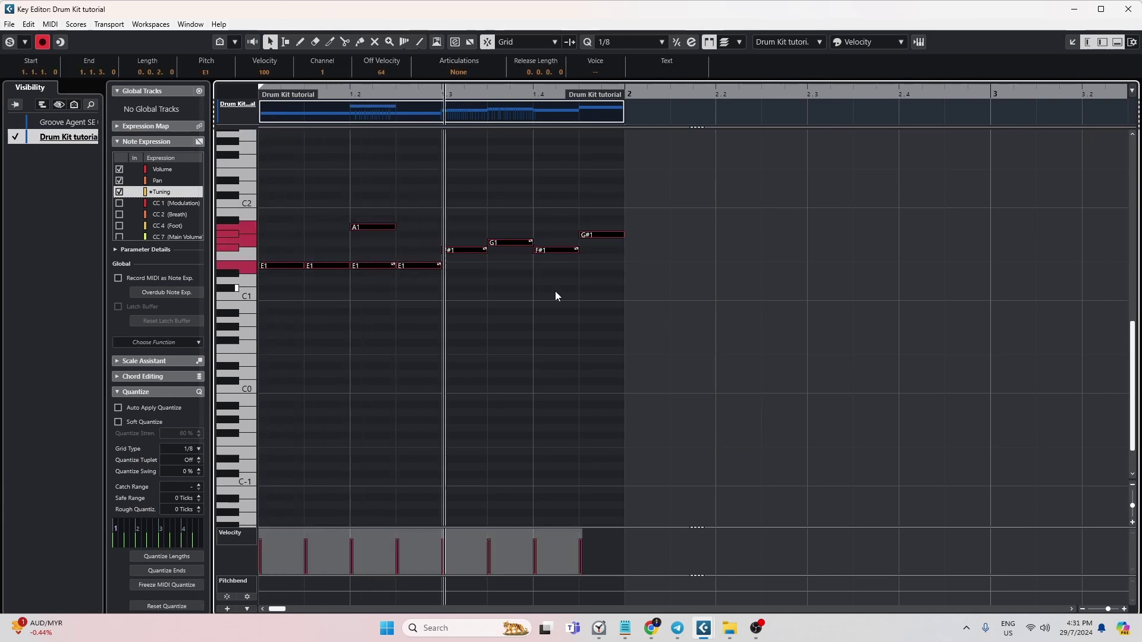
Move the A1 note an eighth later, above the fourth E1, and play the whole pattern.
click(377, 242)
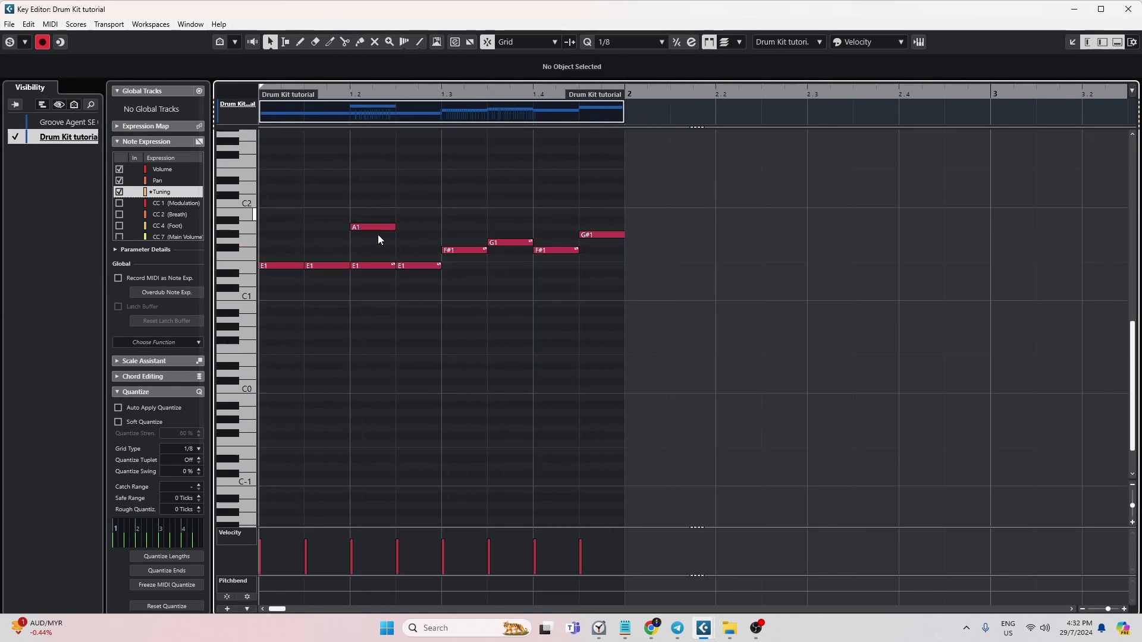
drag(377, 228, 412, 228)
key(ctrl+a)
key(space)
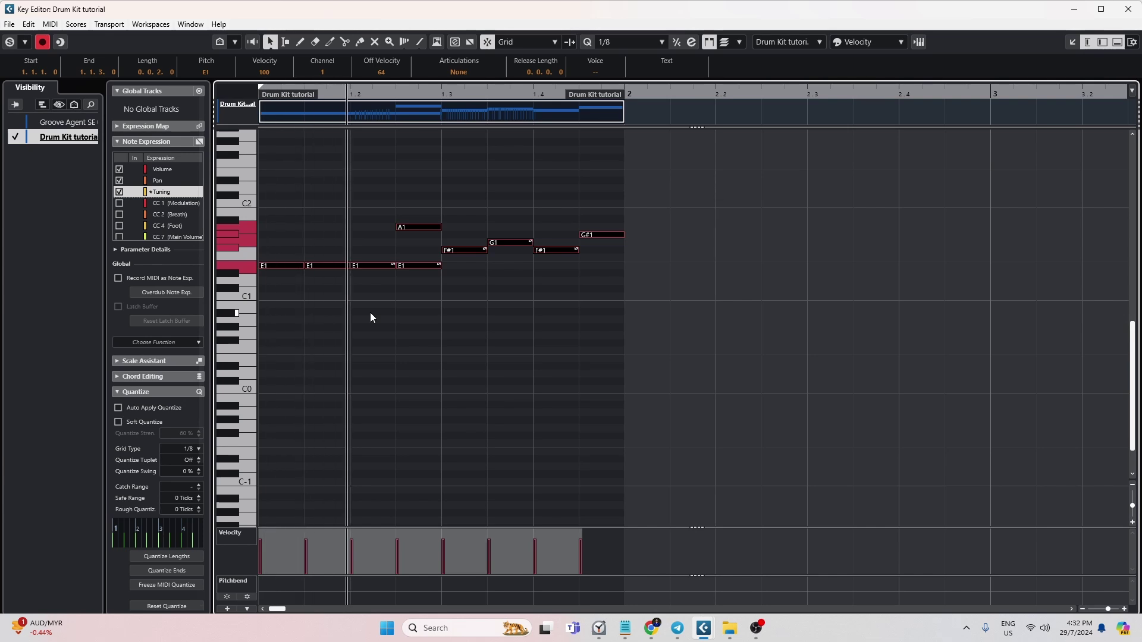
key(space)
click(627, 311)
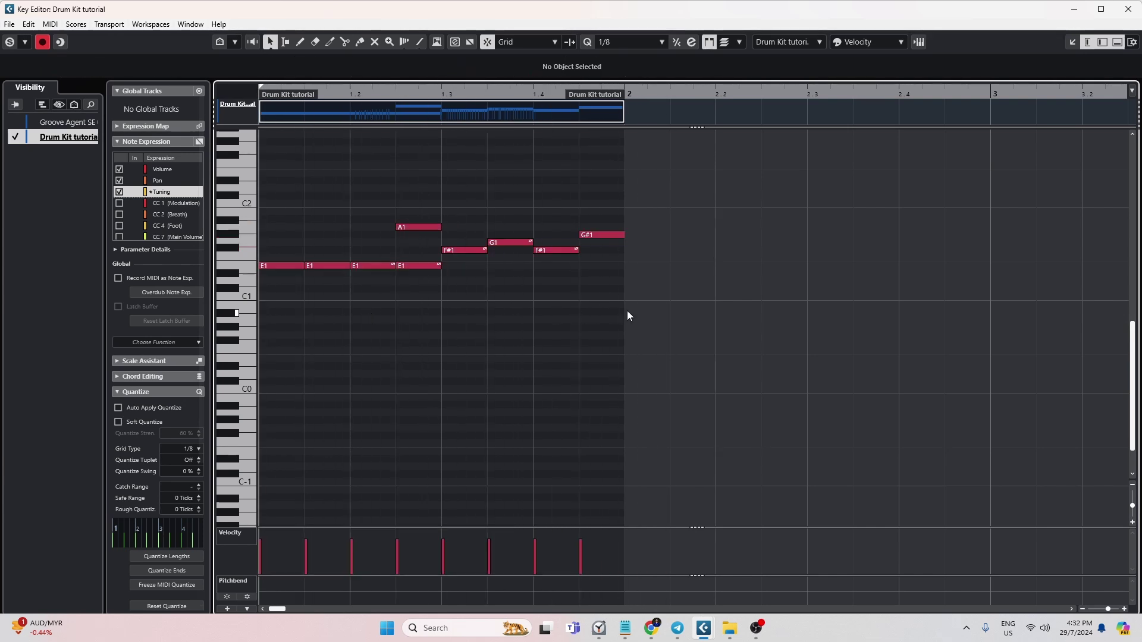
Delete the A1 note from the Drum Kit tutorial part and close the key editor.
key(Return)
click(453, 263)
click(423, 174)
double_click(419, 173)
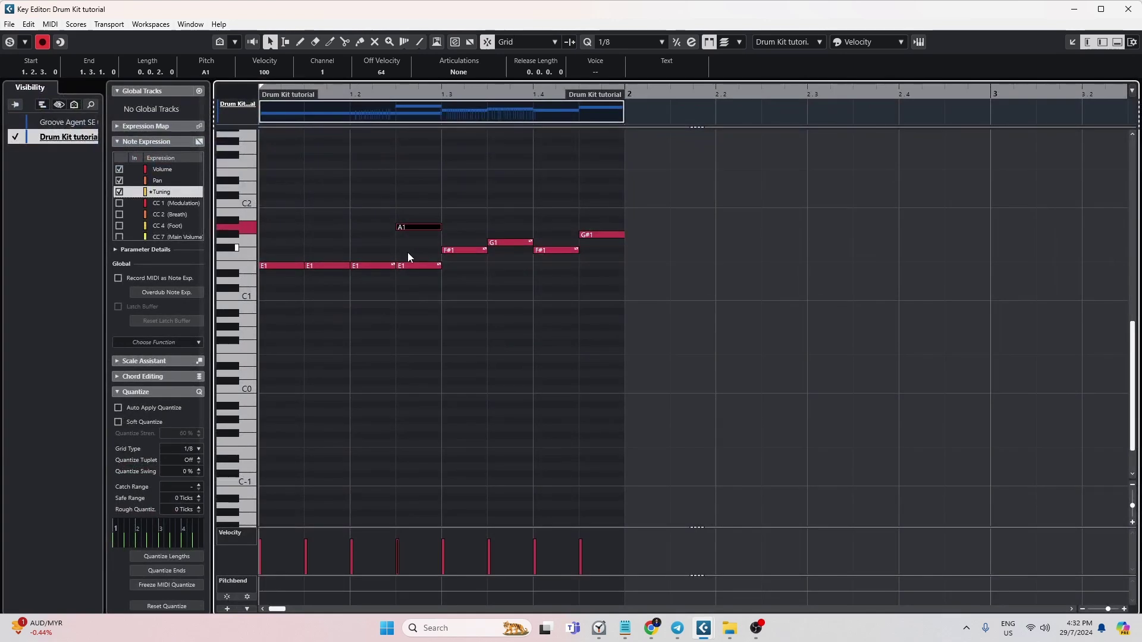
key(Delete)
key(Return)
Reopen the Drum Kit tutorial track's Groove Agent SE beside the project events and switch its pads to Pattern mode.
click(554, 283)
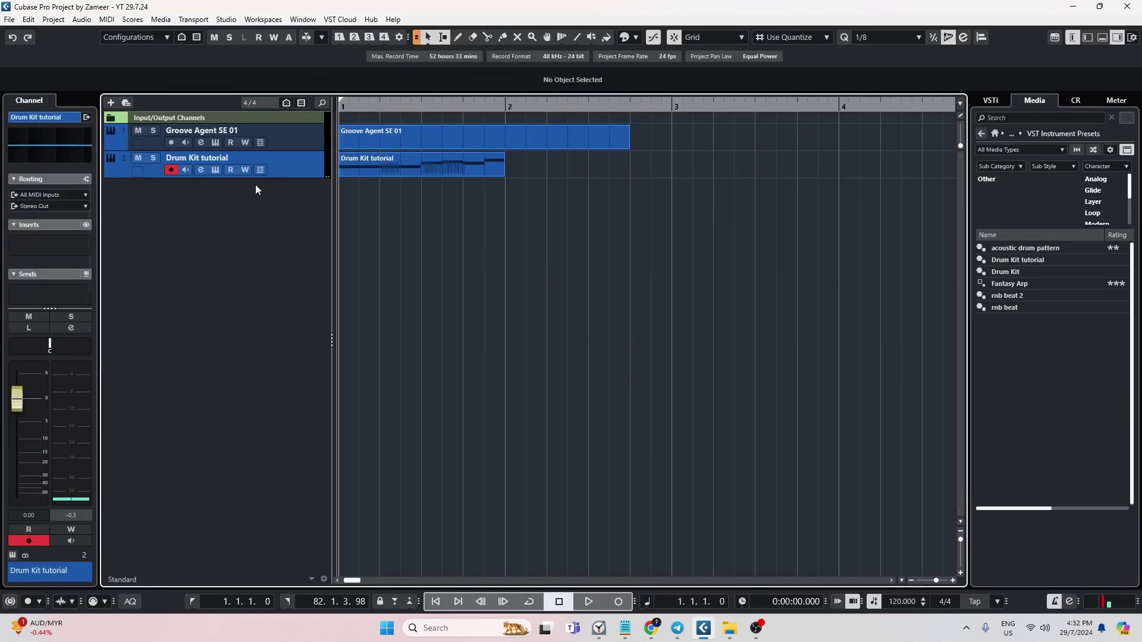
click(218, 173)
drag(556, 104, 898, 109)
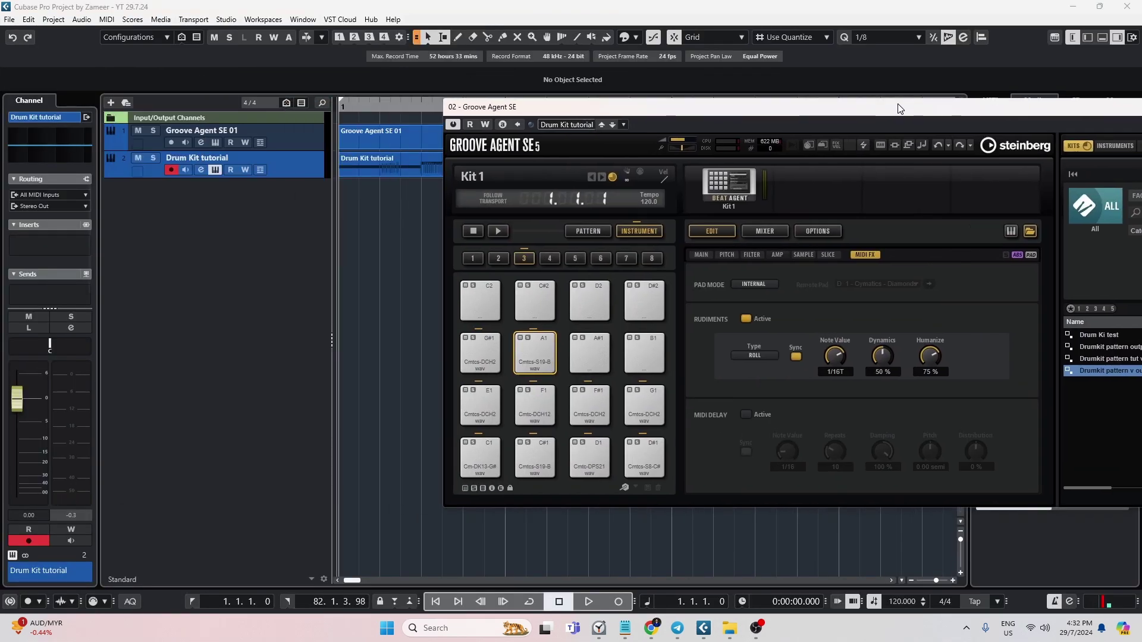
click(599, 231)
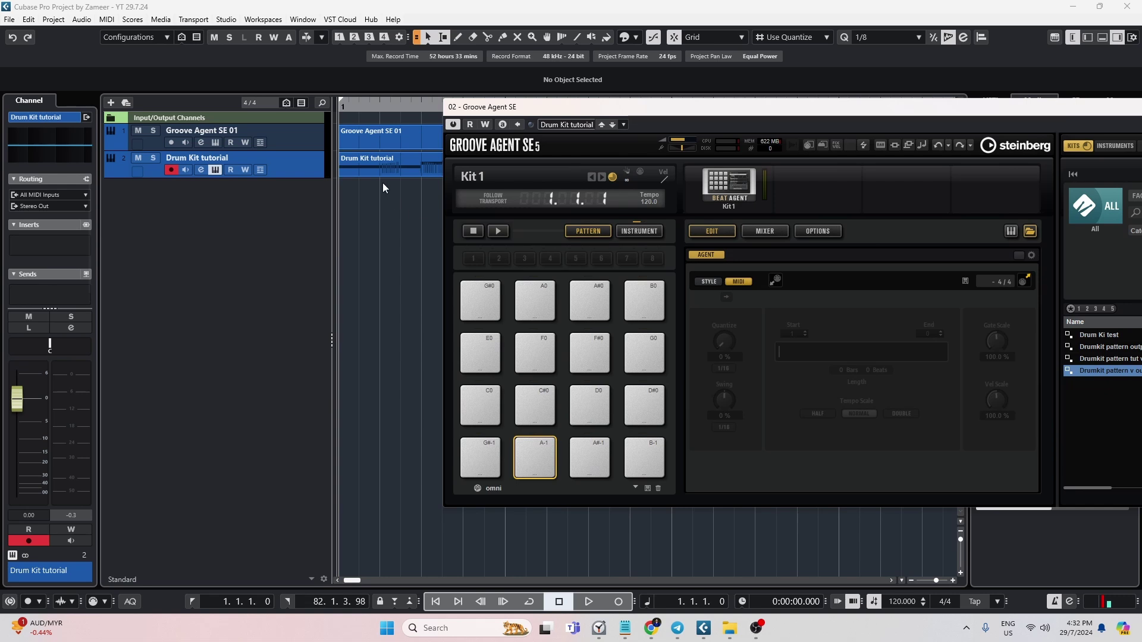
Load the Drum Kit tutorial MIDI part onto the G#-1 pattern pad and play it from the pad.
drag(365, 170, 469, 371)
drag(481, 457, 479, 458)
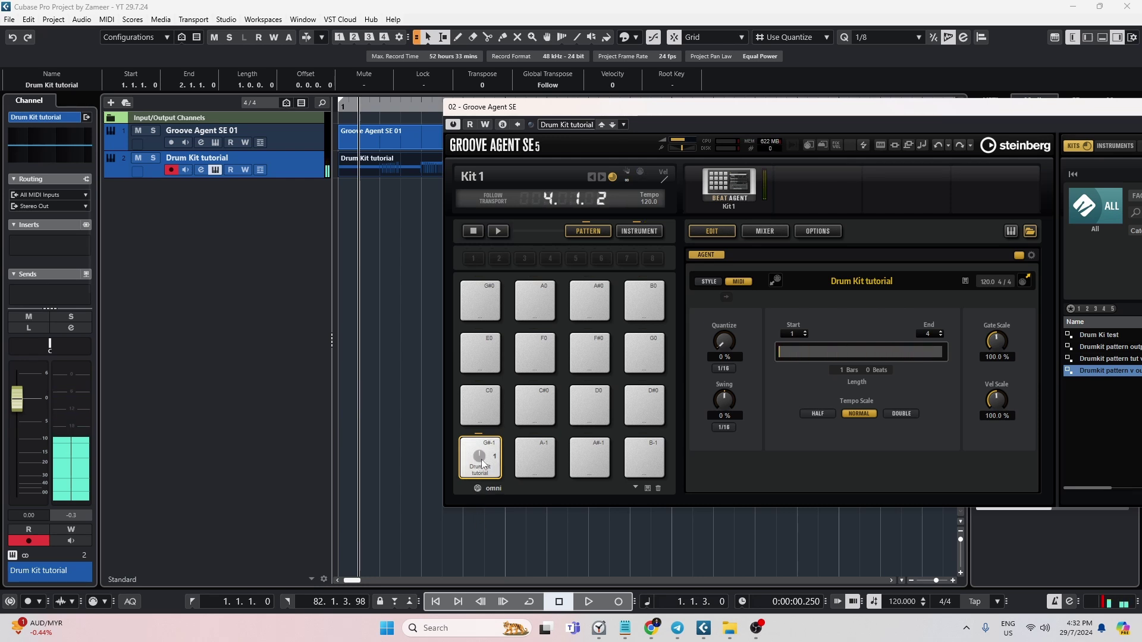
click(482, 465)
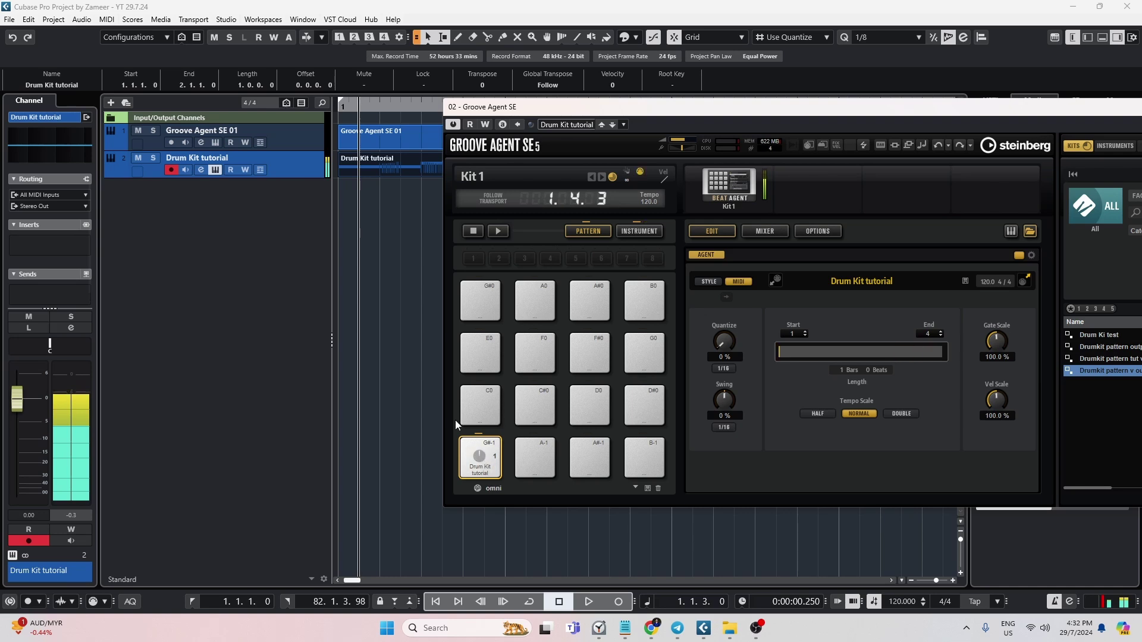
click(488, 473)
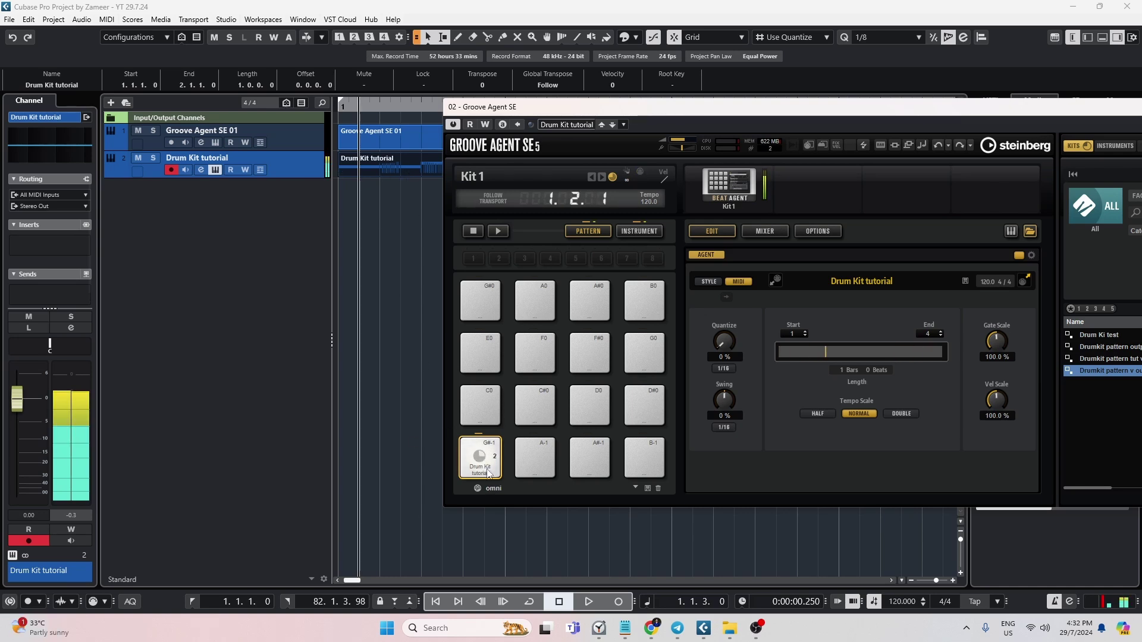
Uncover more of the timeline and export the G#-1 pad's pattern to the Drum Kit tutorial track at bar 3.
drag(518, 107, 795, 111)
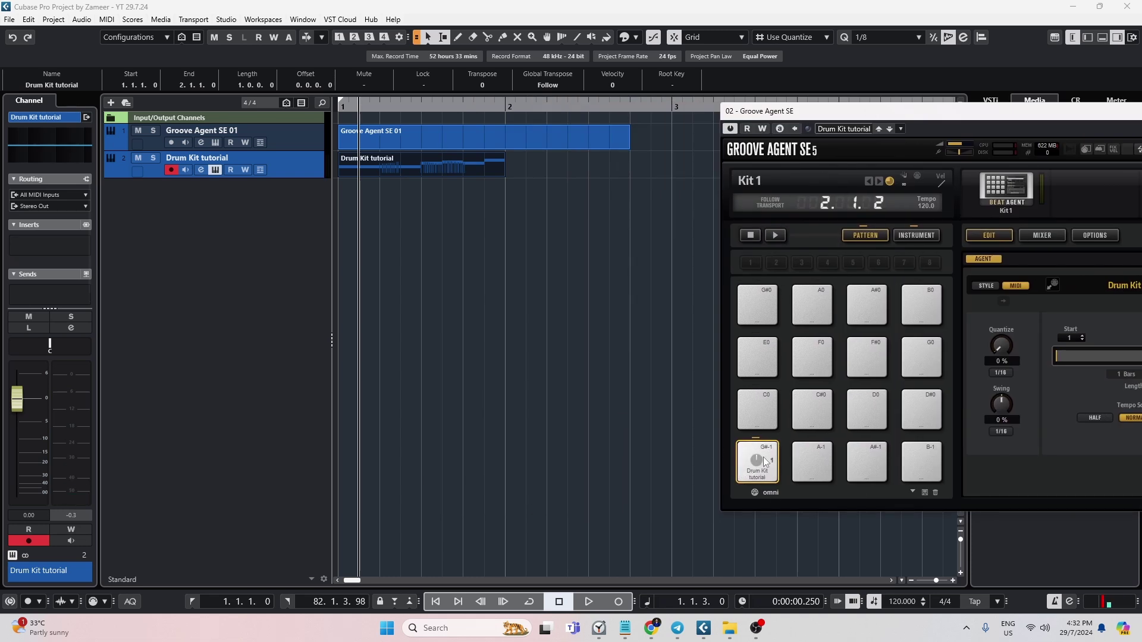
drag(765, 462, 670, 170)
scroll(501, 227, down, 3)
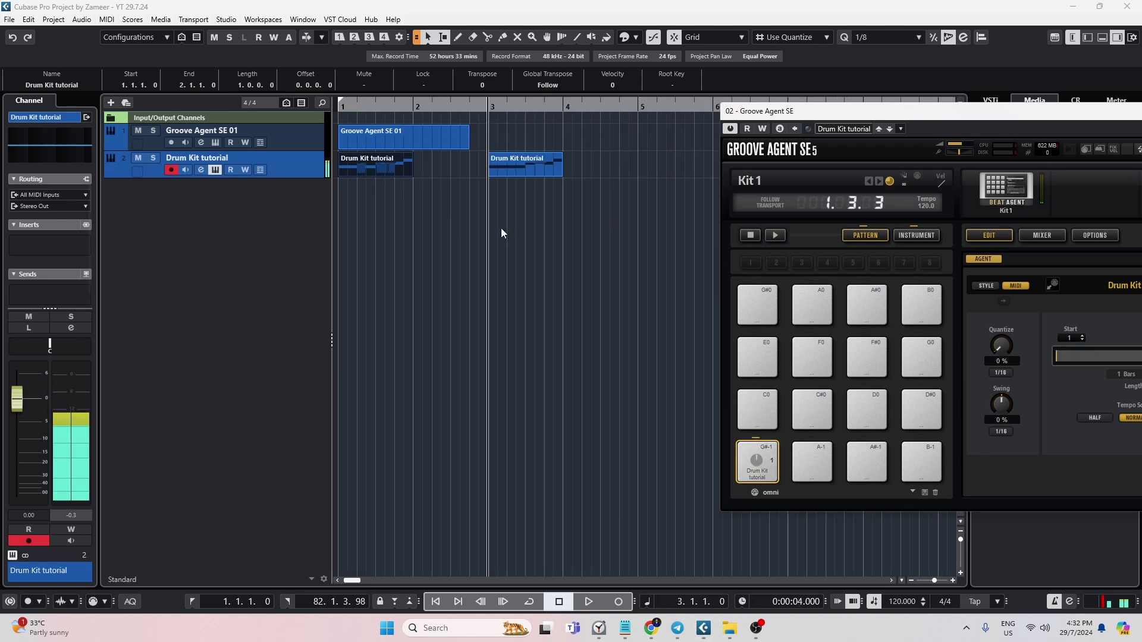
Open the exported Drum Kit tutorial part at bar 3 in the editor to examine its notes.
scroll(423, 179, up, 4)
double_click(417, 175)
double_click(418, 178)
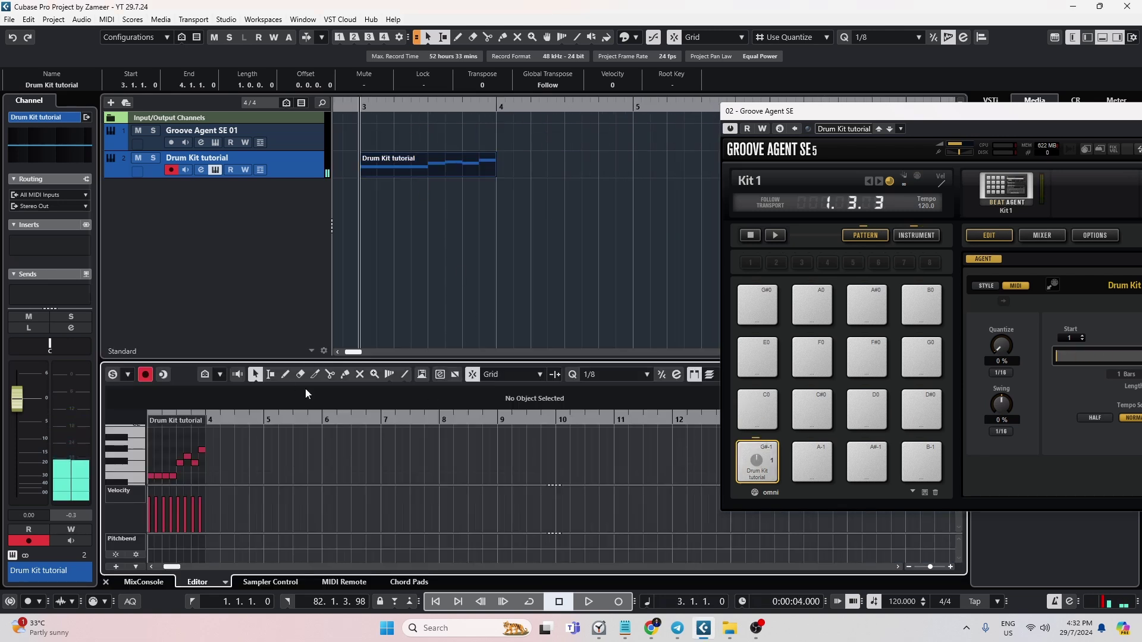
scroll(155, 463, up, 2)
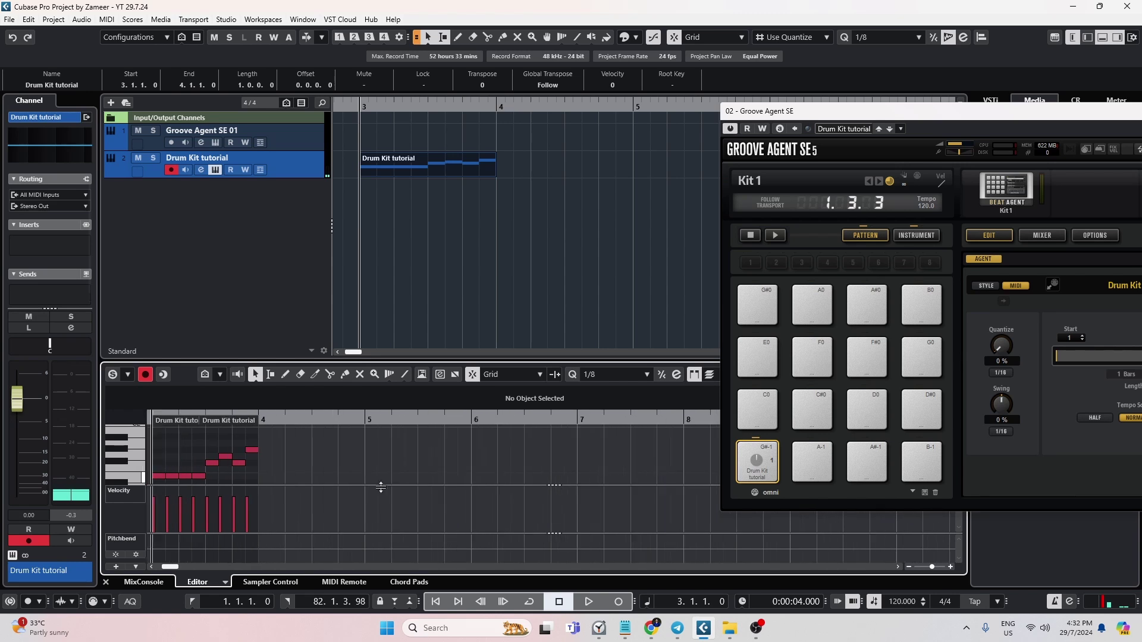